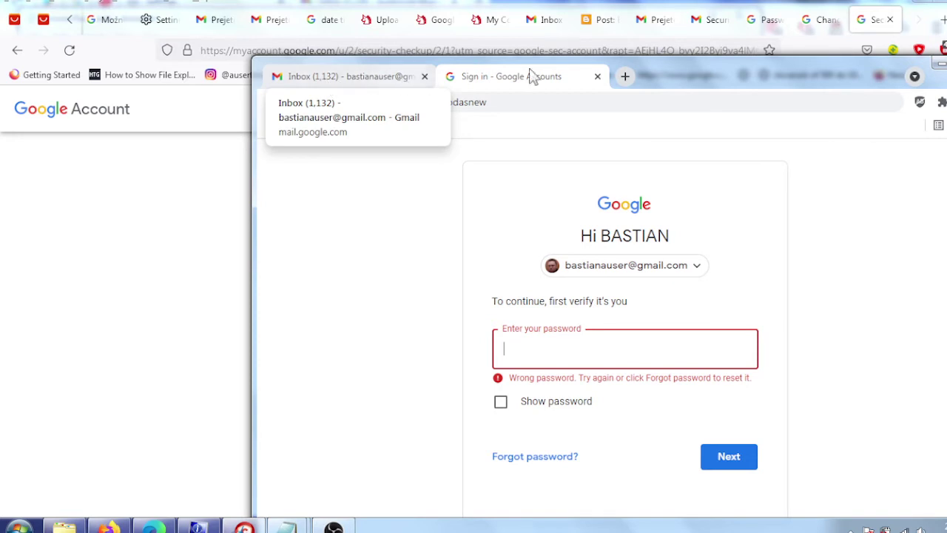
Close the 'Sign in - Google Accounts' tab and the Gmail 'Verify it's you' popup.
{"action": "left_click", "coordinate": [597, 77]}
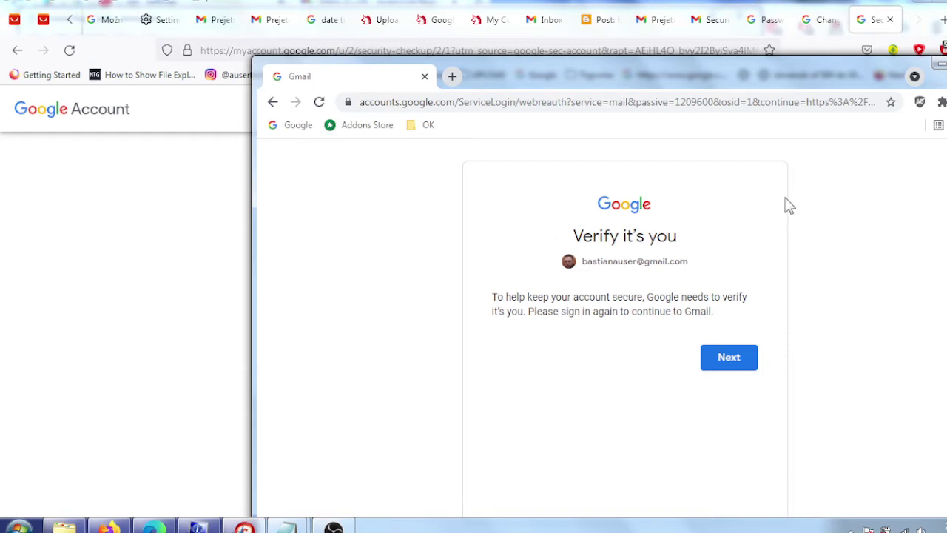
{"action": "left_click", "coordinate": [941, 67]}
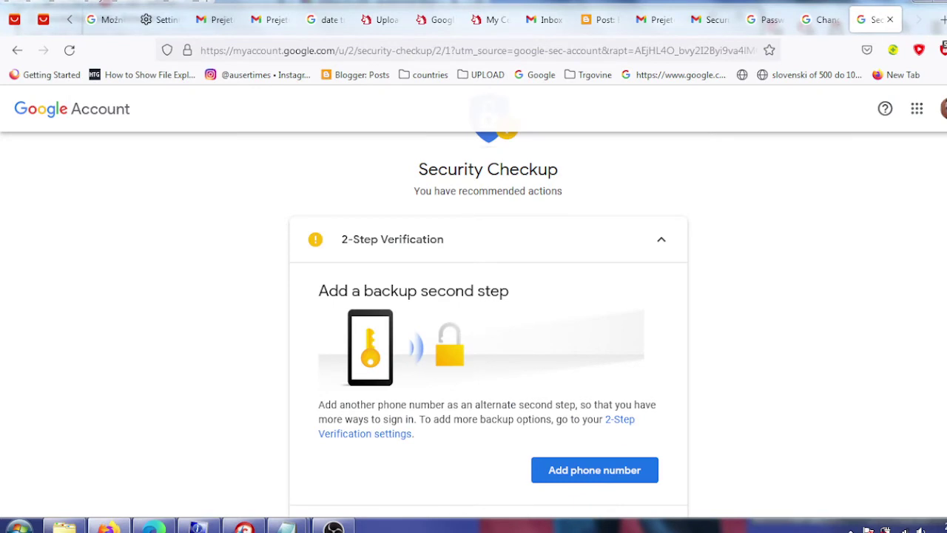
{"action": "scroll", "coordinate": [488, 323], "scroll_direction": "down", "scroll_amount": 3}
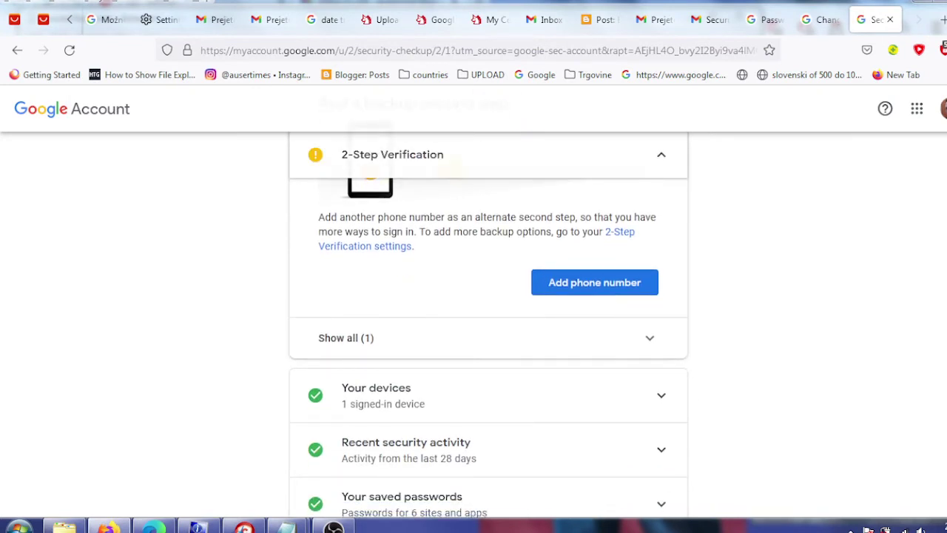
{"action": "scroll", "coordinate": [488, 322], "scroll_direction": "up", "scroll_amount": 2}
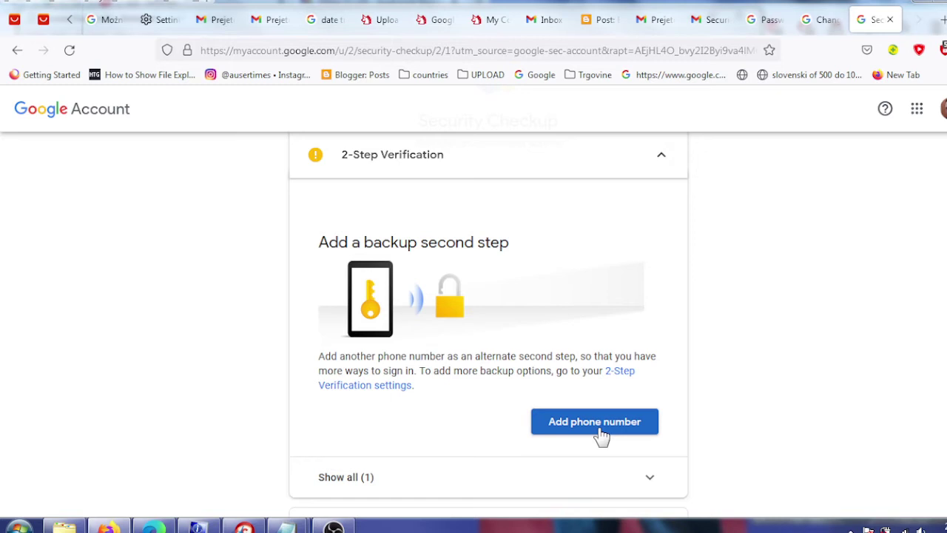
{"action": "left_click", "coordinate": [67, 524]}
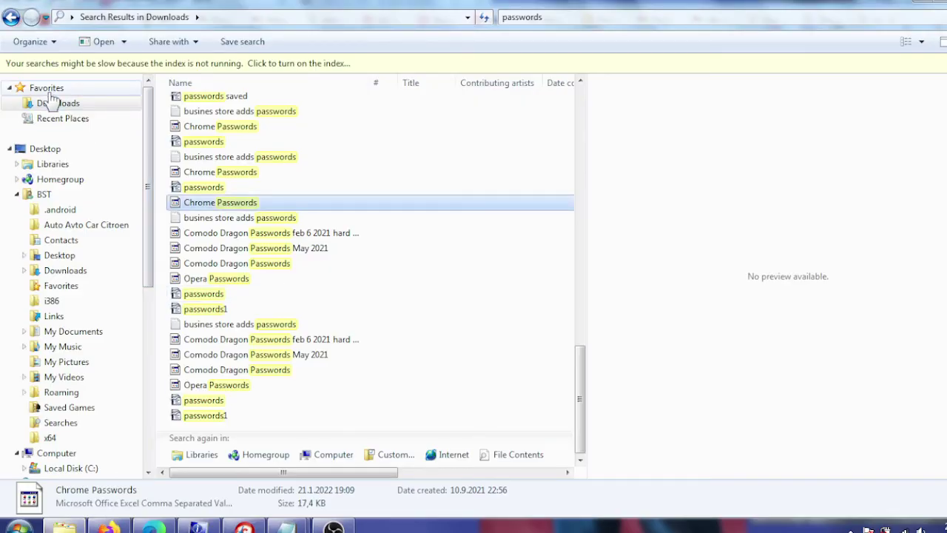
Open the Desktop in Explorer, widen the file list, and look into the BST folder and back.
{"action": "left_click", "coordinate": [44, 149]}
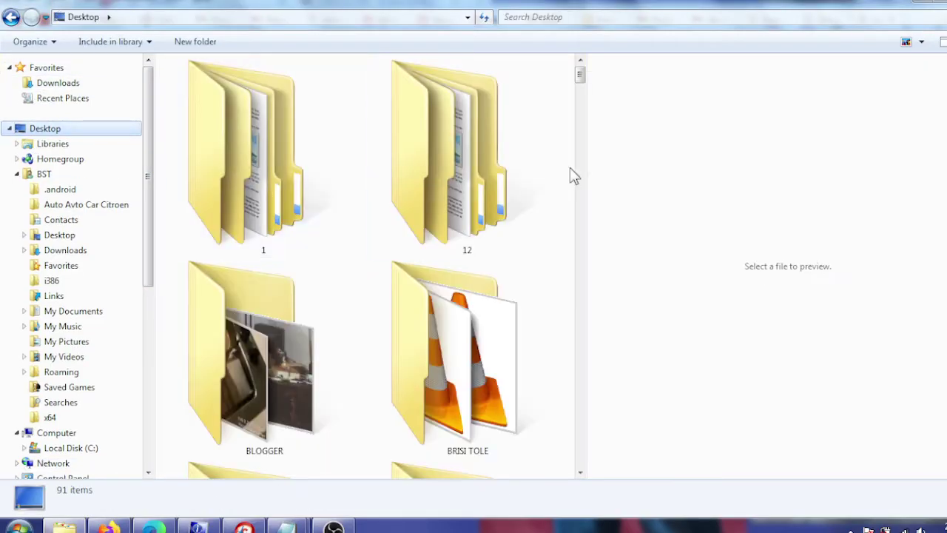
{"action": "left_click_drag", "start_coordinate": [590, 116], "coordinate": [877, 111]}
{"action": "mouse_move", "coordinate": [875, 77]}
{"action": "left_mouse_down"}
{"action": "mouse_move", "coordinate": [875, 450]}
{"action": "mouse_move", "coordinate": [867, 407]}
{"action": "mouse_move", "coordinate": [873, 84]}
{"action": "left_mouse_up"}
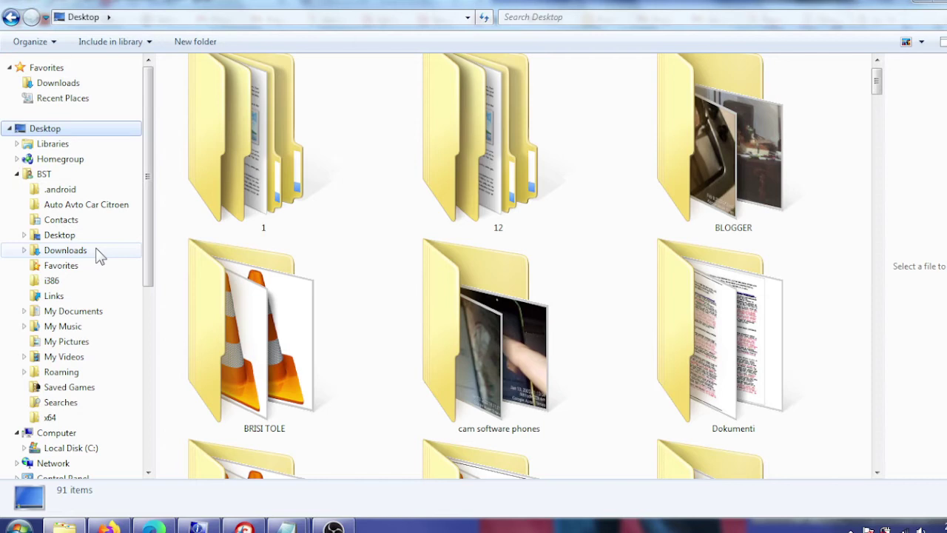
{"action": "left_click", "coordinate": [44, 174]}
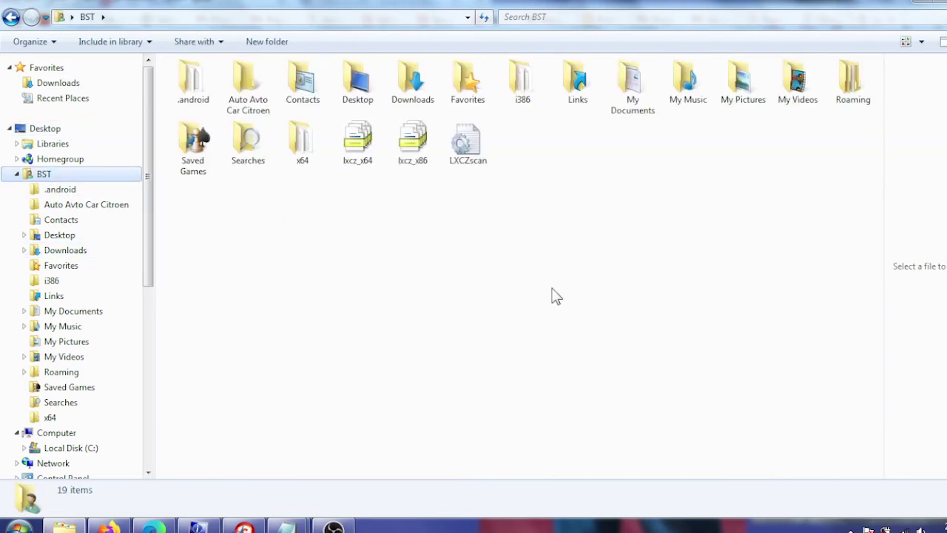
{"action": "left_click", "coordinate": [47, 132]}
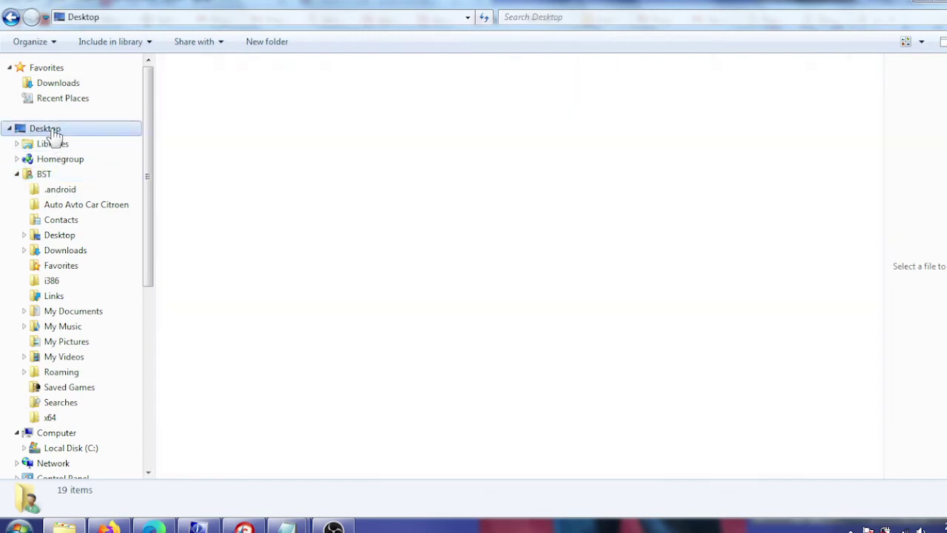
Search the Desktop for 'RECYC', which returns no matching items.
{"action": "left_click", "coordinate": [875, 19]}
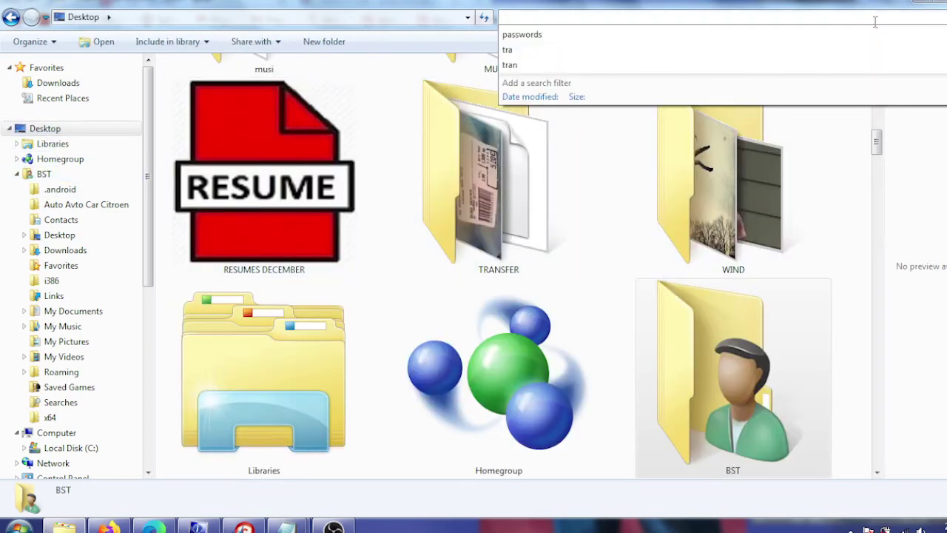
{"action": "type", "text": "REC"}
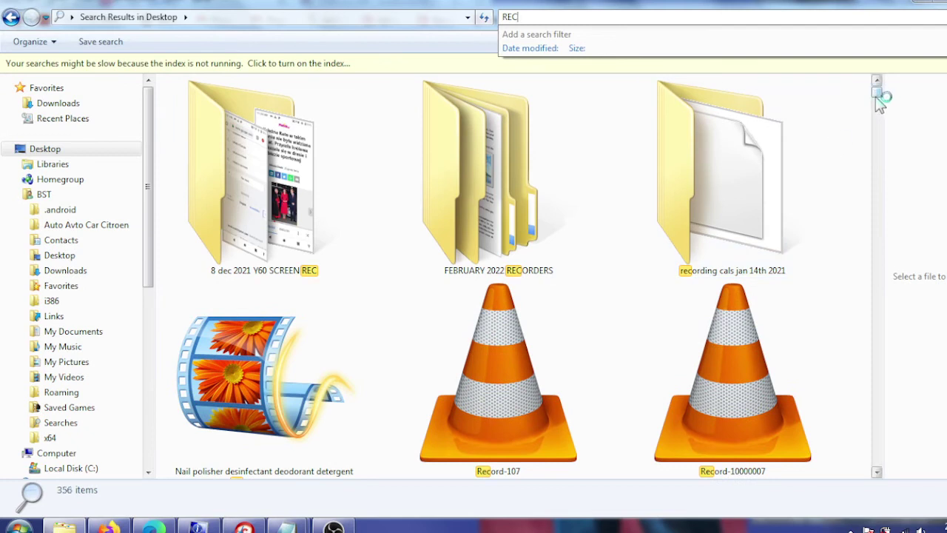
{"action": "type", "text": "YC"}
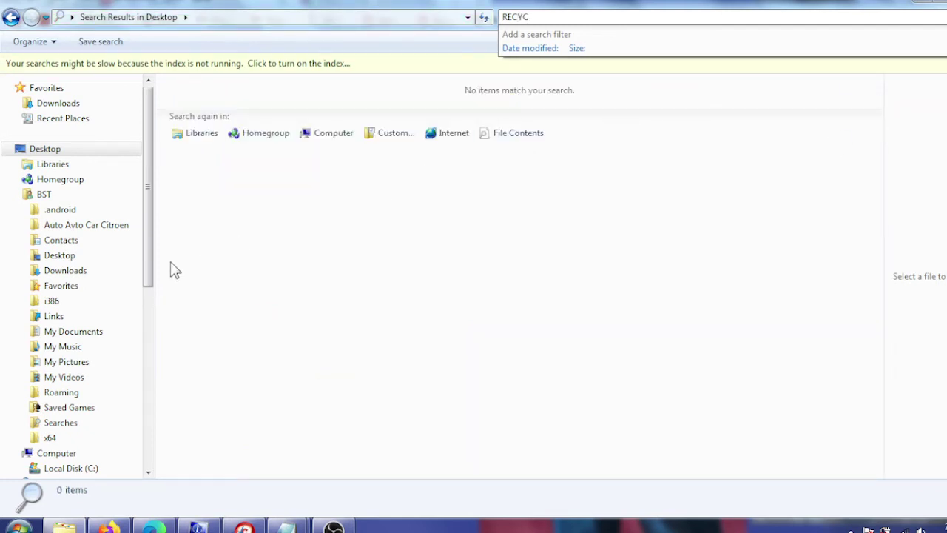
{"action": "left_click_drag", "start_coordinate": [144, 256], "coordinate": [159, 418]}
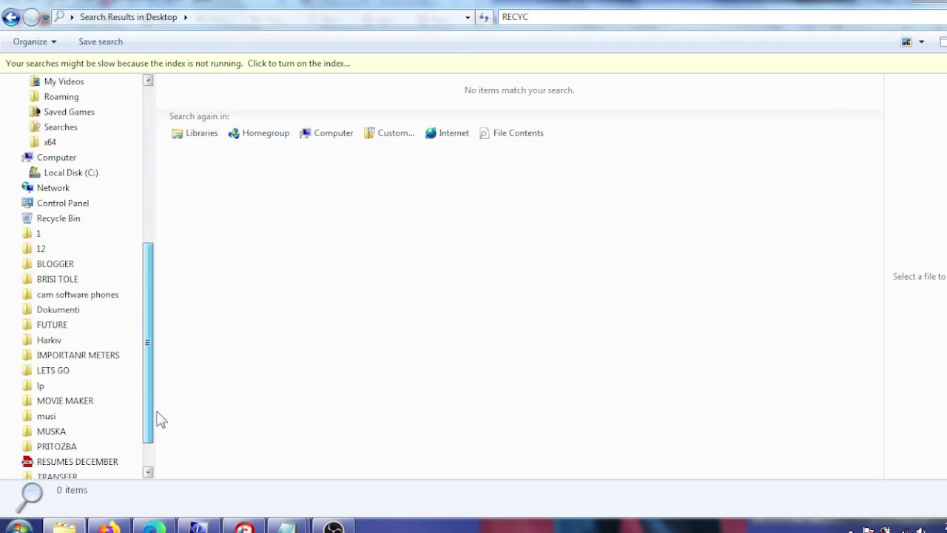
Open the Recycle Bin and sort its 119 deleted items by Date Deleted, oldest first.
{"action": "left_click", "coordinate": [68, 221]}
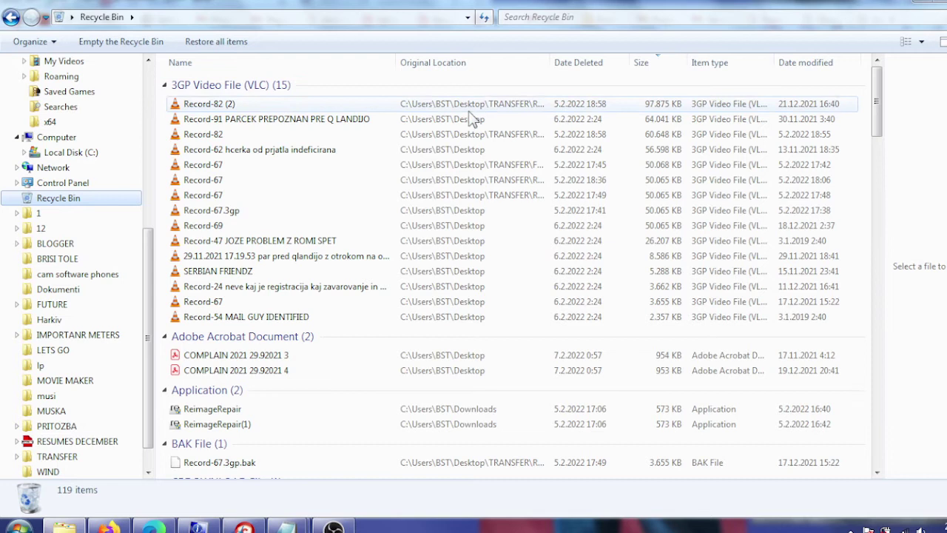
{"action": "mouse_move", "coordinate": [384, 112]}
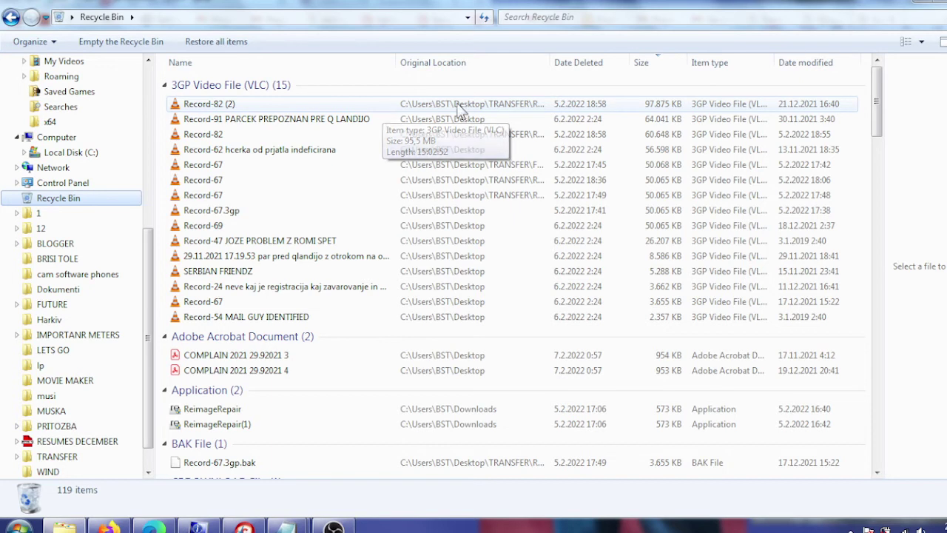
{"action": "left_click", "coordinate": [574, 64]}
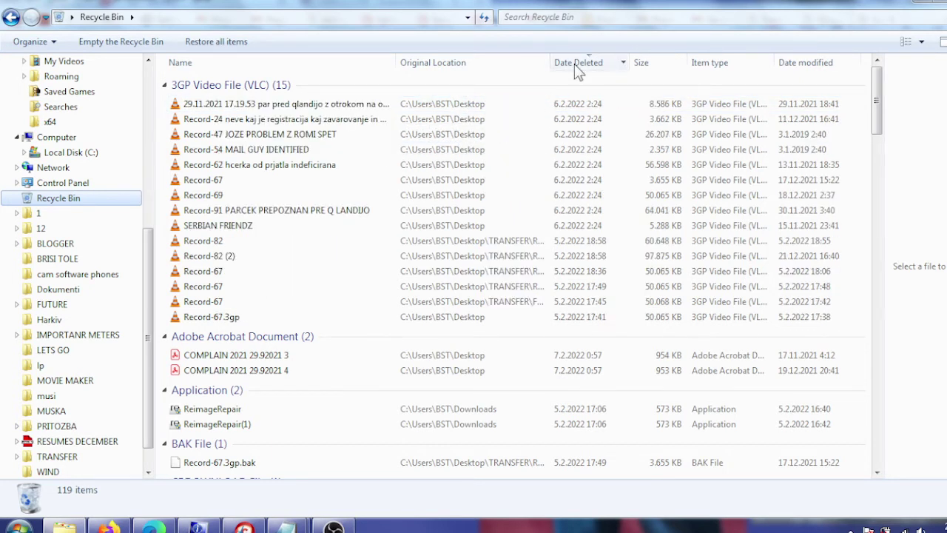
{"action": "left_click", "coordinate": [574, 64]}
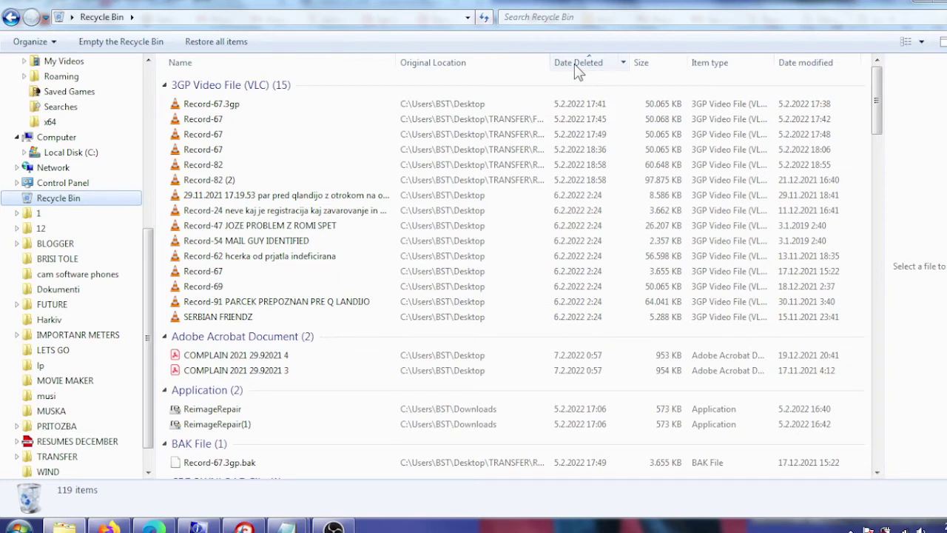
{"action": "mouse_move", "coordinate": [876, 90]}
{"action": "left_mouse_down"}
{"action": "mouse_move", "coordinate": [882, 447]}
{"action": "mouse_move", "coordinate": [860, 90]}
{"action": "left_mouse_up"}
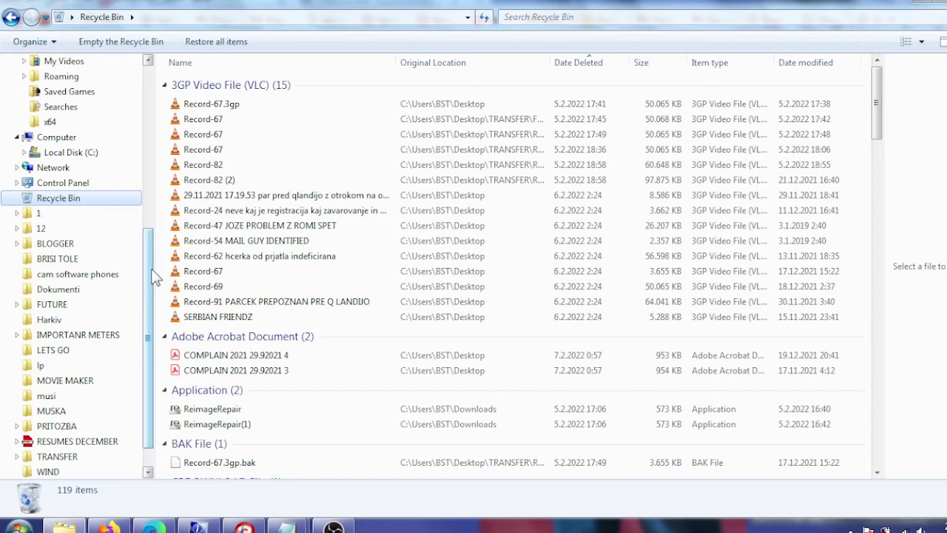
{"action": "left_click_drag", "start_coordinate": [152, 274], "coordinate": [153, 180]}
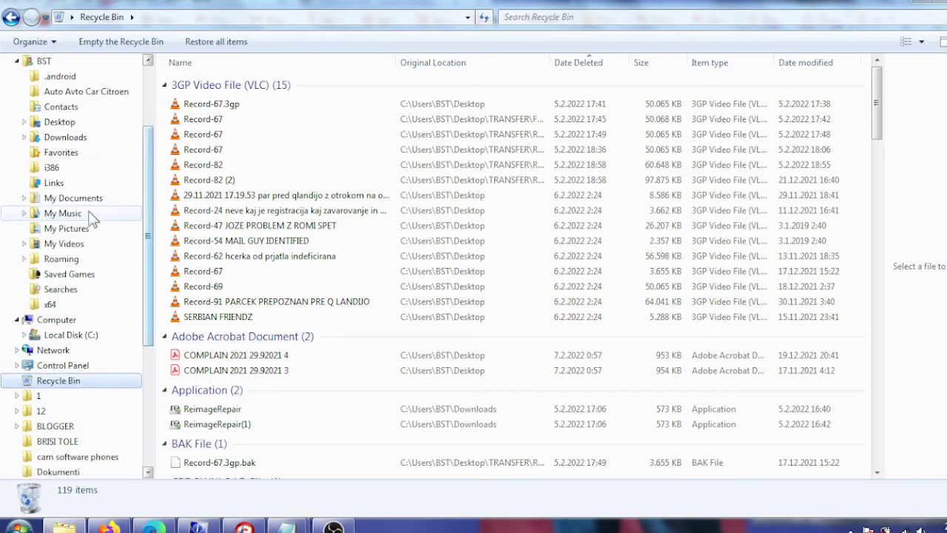
{"action": "left_click", "coordinate": [51, 243]}
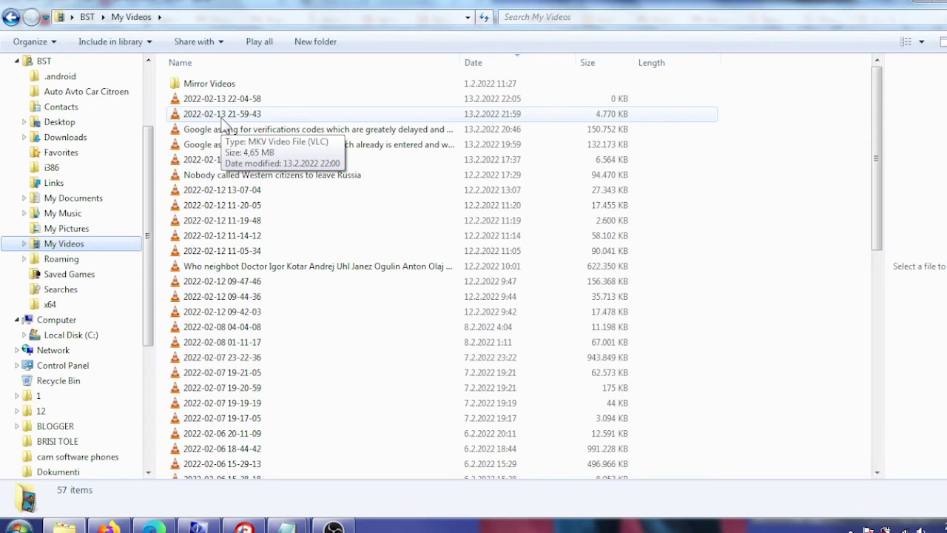
{"action": "left_click", "coordinate": [11, 17]}
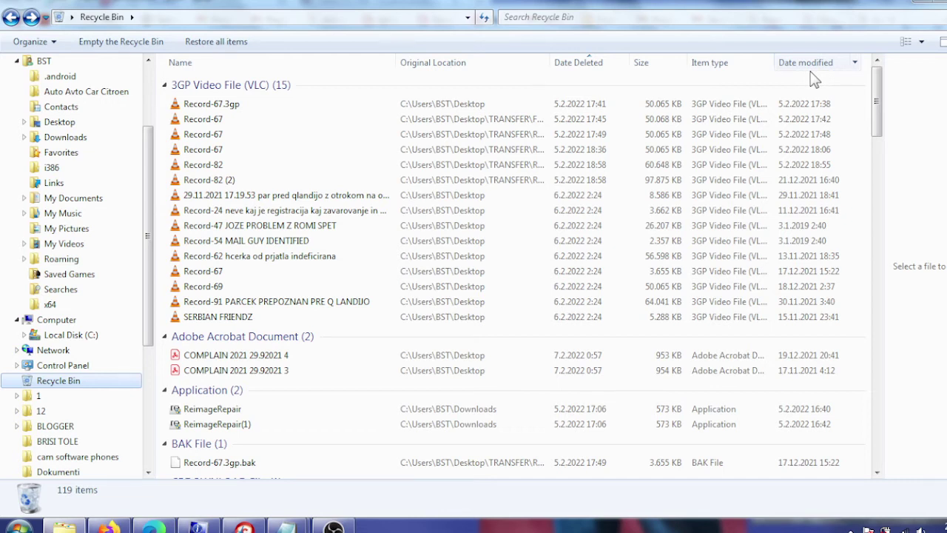
{"action": "left_click_drag", "start_coordinate": [875, 77], "coordinate": [861, 305]}
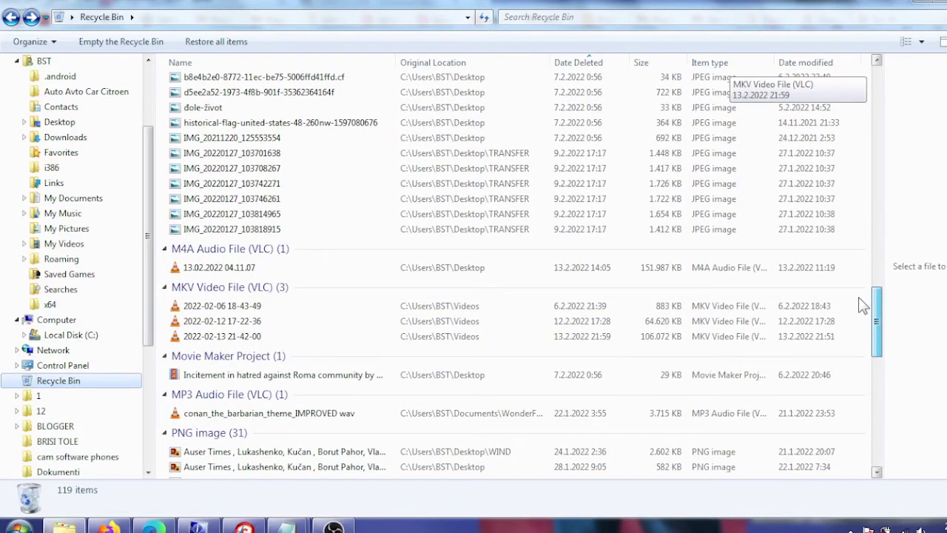
{"action": "left_click", "coordinate": [332, 269]}
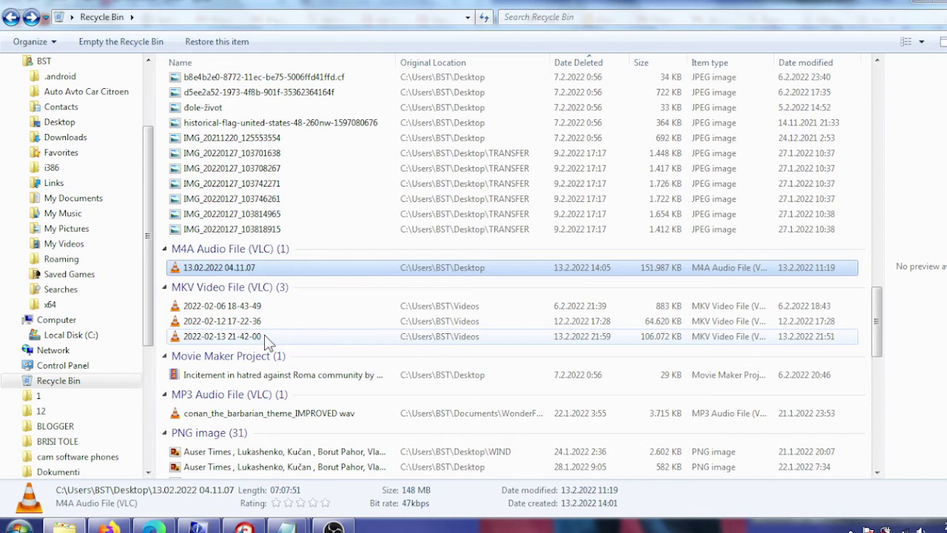
{"action": "mouse_move", "coordinate": [264, 342]}
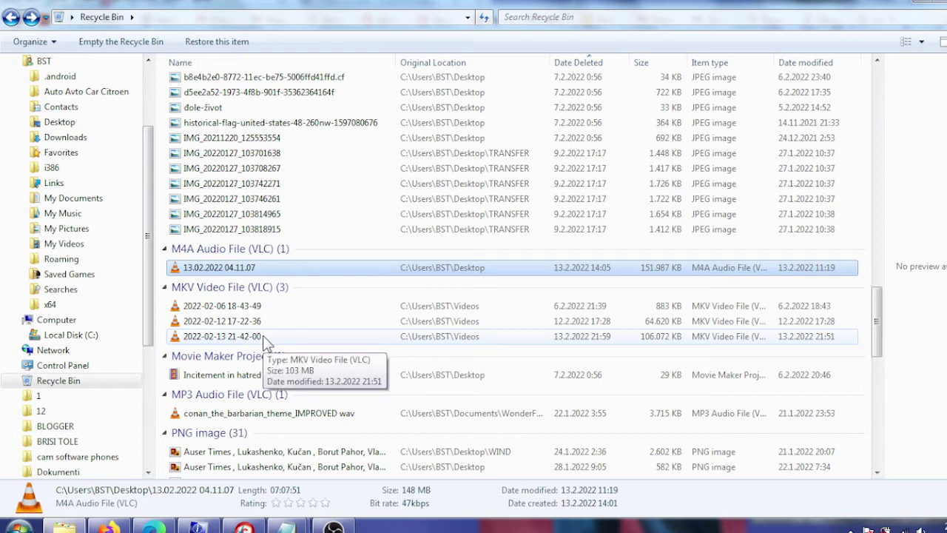
{"action": "left_click", "coordinate": [263, 336]}
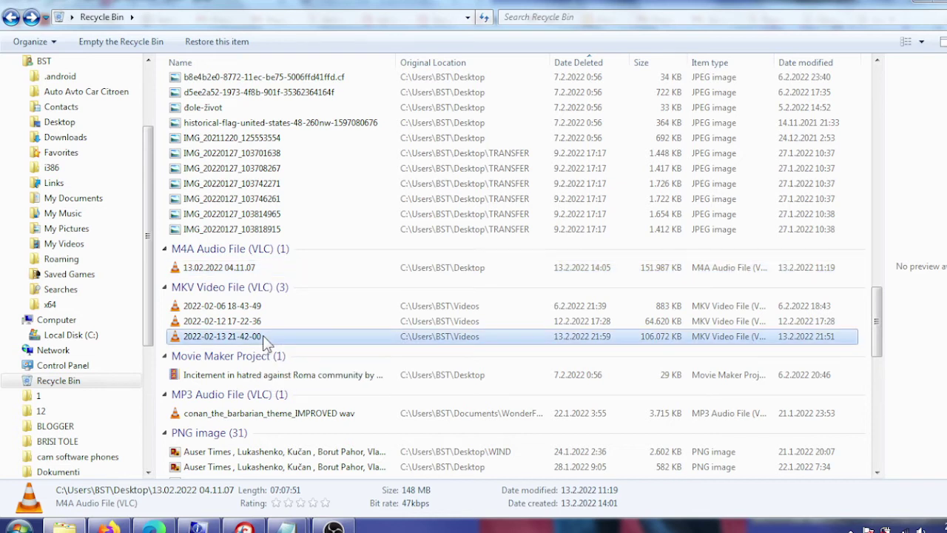
{"action": "right_click", "coordinate": [263, 337]}
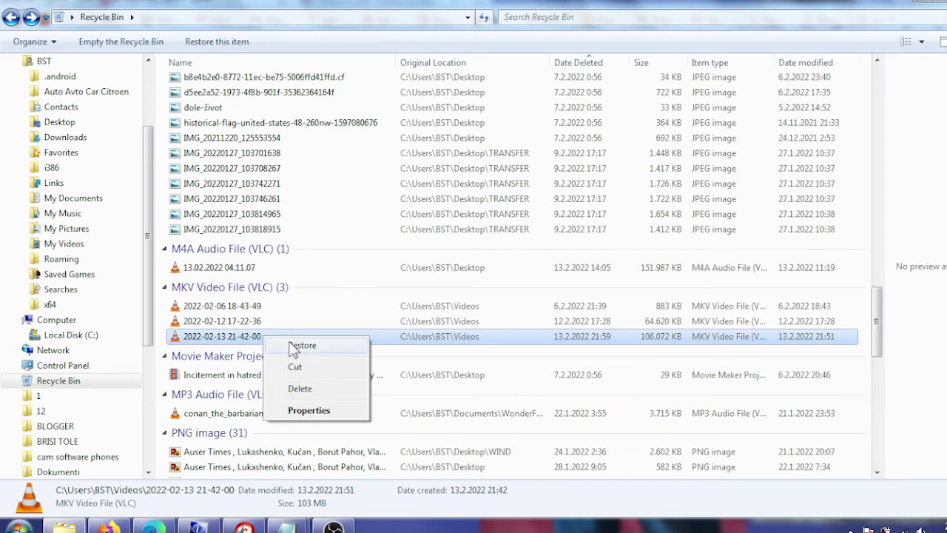
{"action": "left_click", "coordinate": [300, 345]}
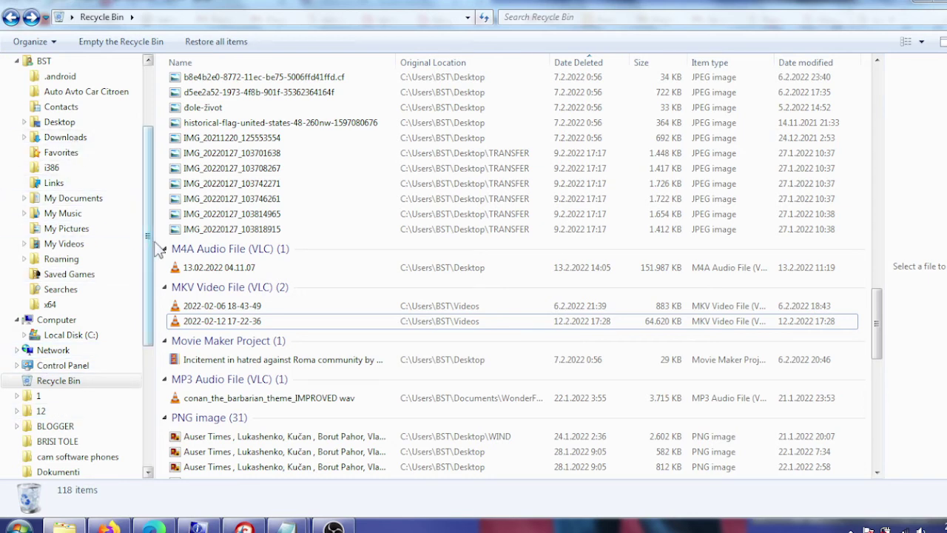
{"action": "mouse_move", "coordinate": [148, 251]}
{"action": "left_mouse_down"}
{"action": "mouse_move", "coordinate": [148, 347]}
{"action": "mouse_move", "coordinate": [154, 232]}
{"action": "mouse_move", "coordinate": [159, 241]}
{"action": "left_mouse_up"}
{"action": "left_click", "coordinate": [65, 275]}
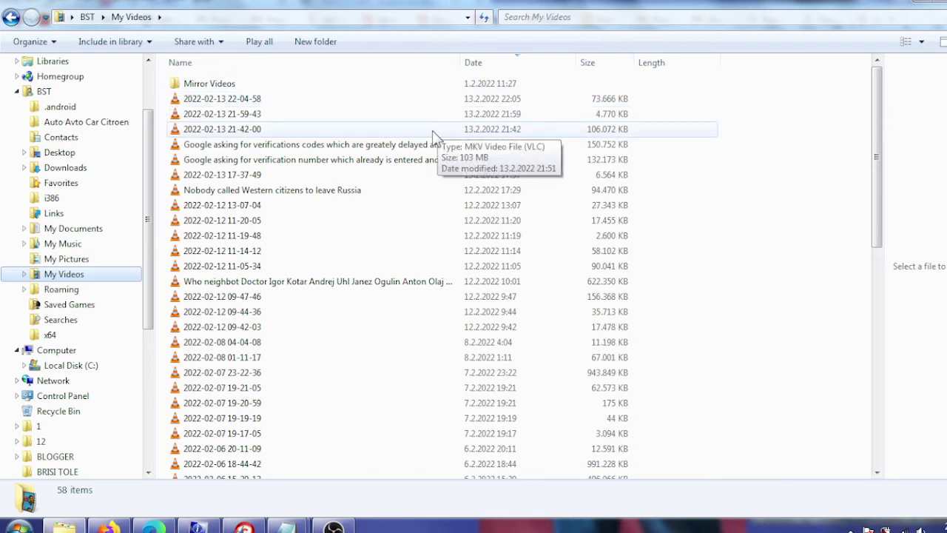
{"action": "left_click", "coordinate": [403, 98]}
{"action": "right_click", "coordinate": [403, 98]}
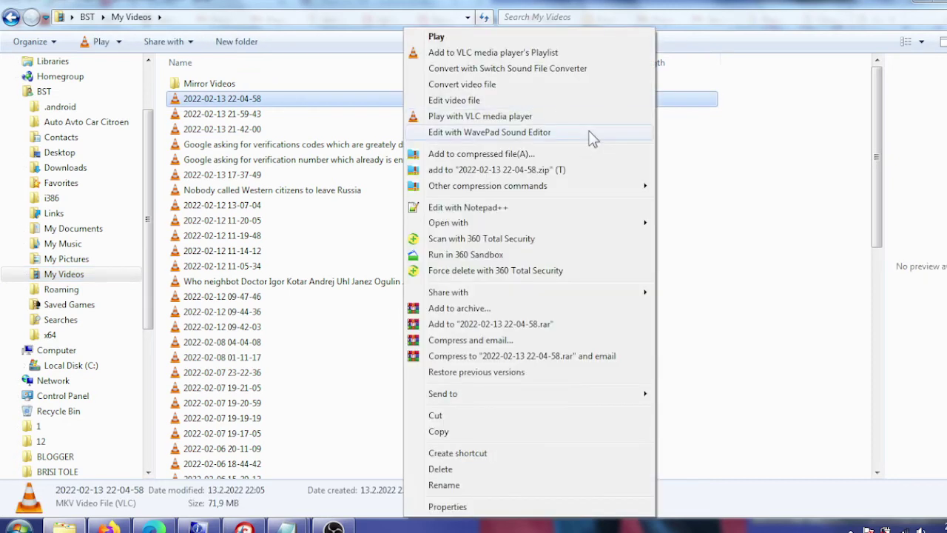
{"action": "mouse_move", "coordinate": [614, 224]}
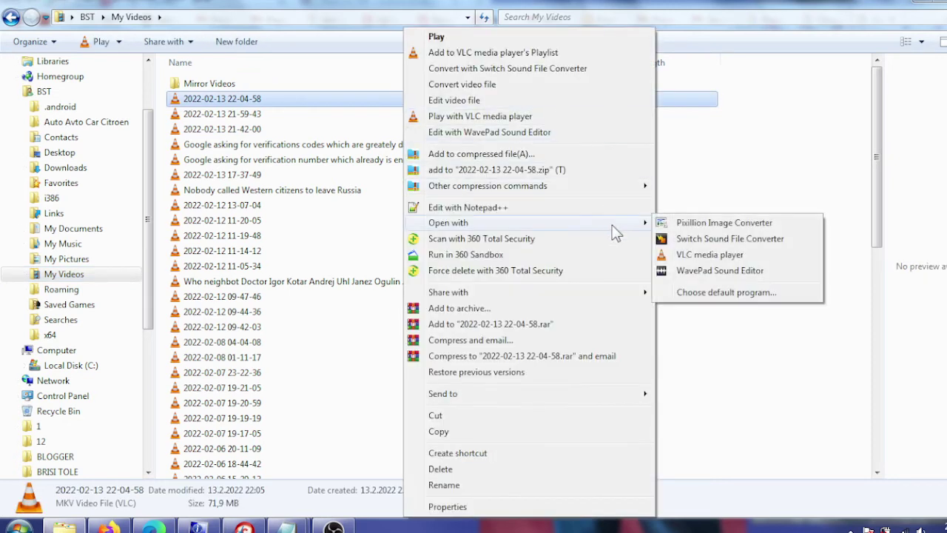
{"action": "left_click", "coordinate": [680, 255]}
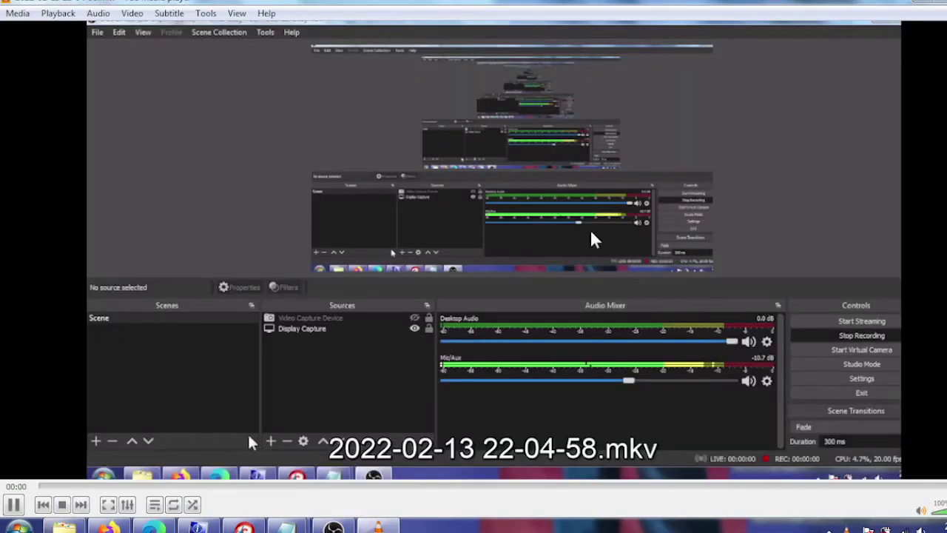
Skim through the recording past 02:46 and 04:15 to the Recycle Bin part.
{"action": "left_click", "coordinate": [73, 486]}
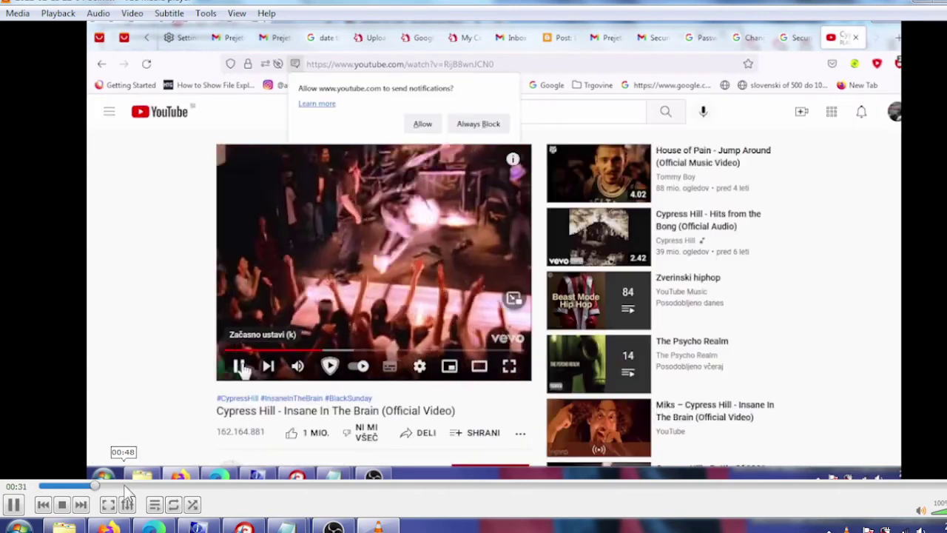
{"action": "left_click", "coordinate": [137, 486]}
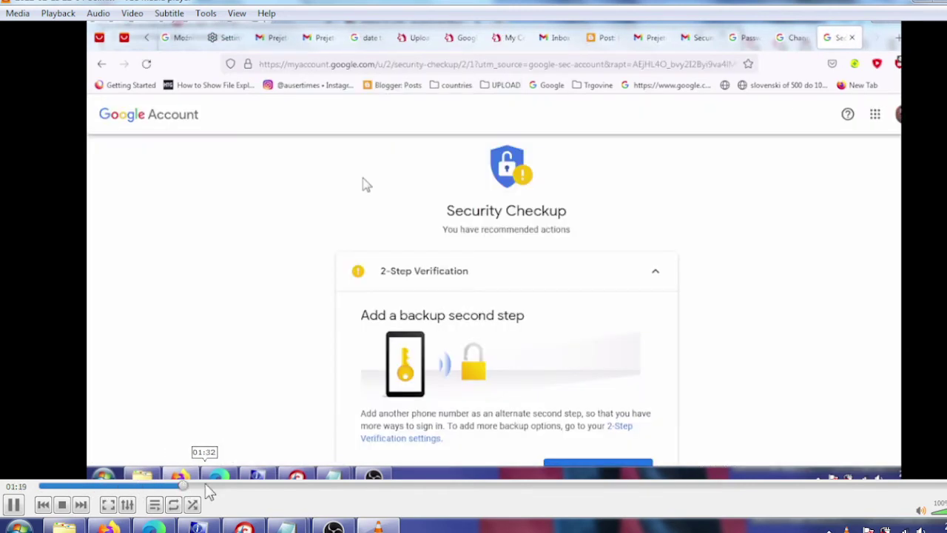
{"action": "left_click", "coordinate": [213, 486]}
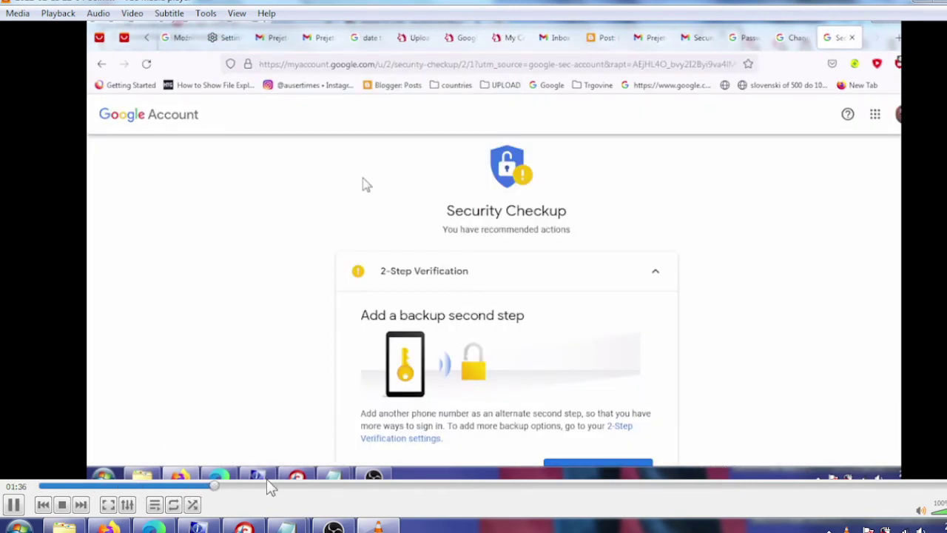
{"action": "left_click", "coordinate": [341, 486]}
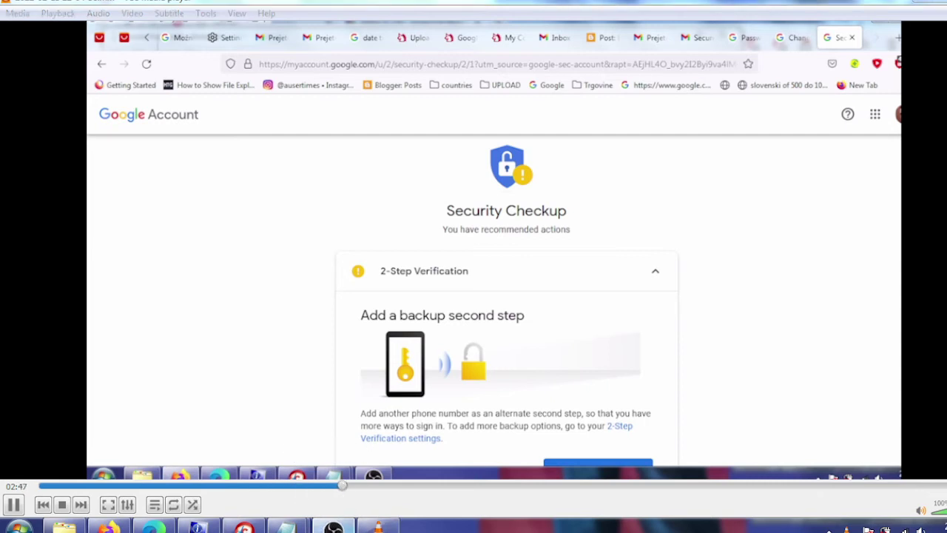
{"action": "left_click", "coordinate": [333, 527]}
{"action": "left_click", "coordinate": [333, 527]}
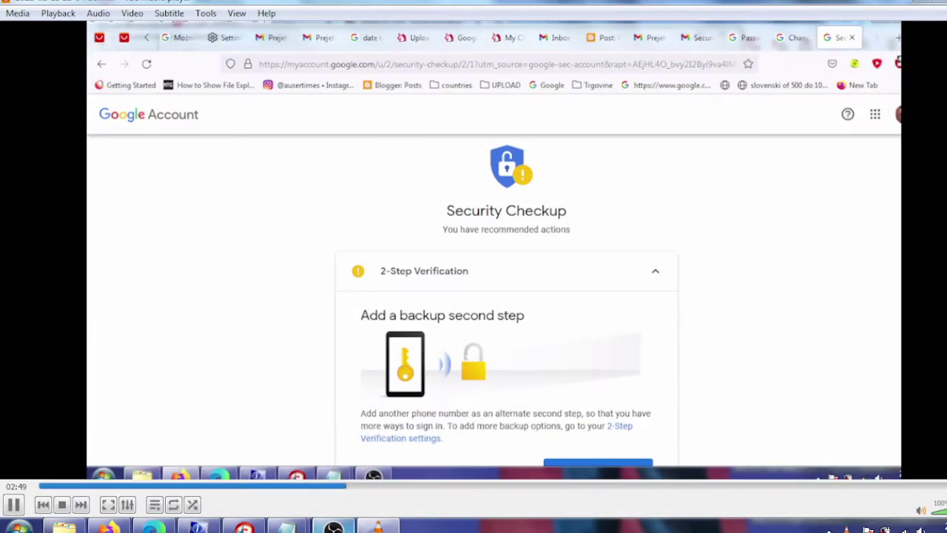
{"action": "left_click", "coordinate": [504, 486]}
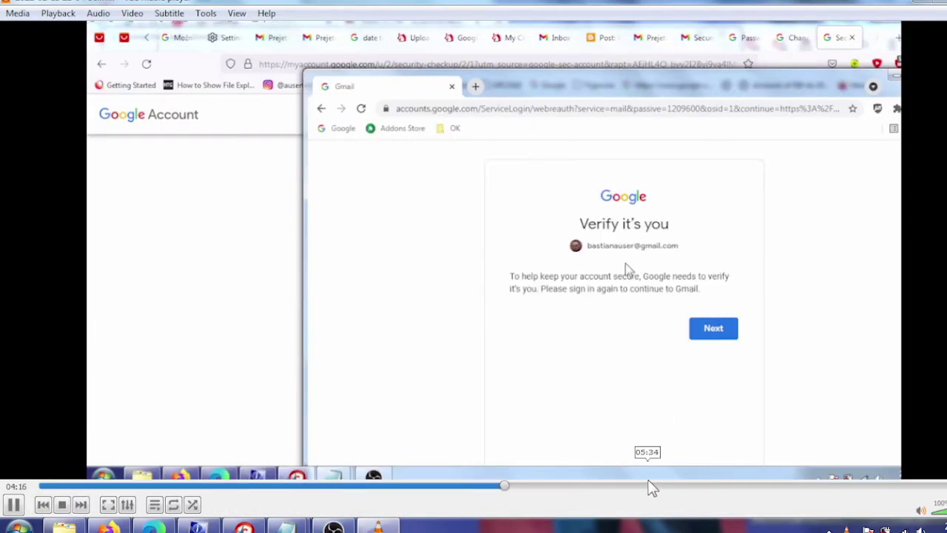
{"action": "left_click", "coordinate": [657, 486]}
{"action": "left_click", "coordinate": [795, 486]}
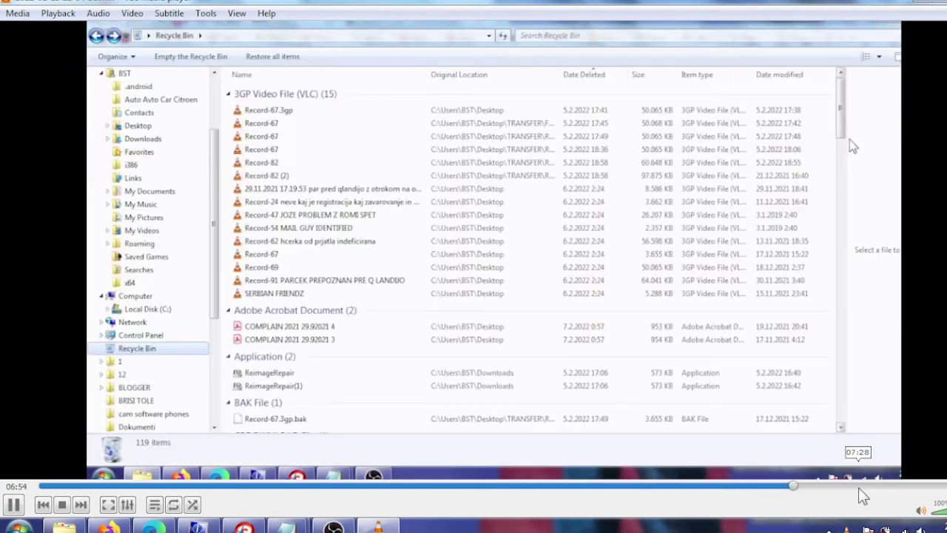
{"action": "left_click", "coordinate": [874, 486]}
{"action": "key", "text": "ctrl+q"}
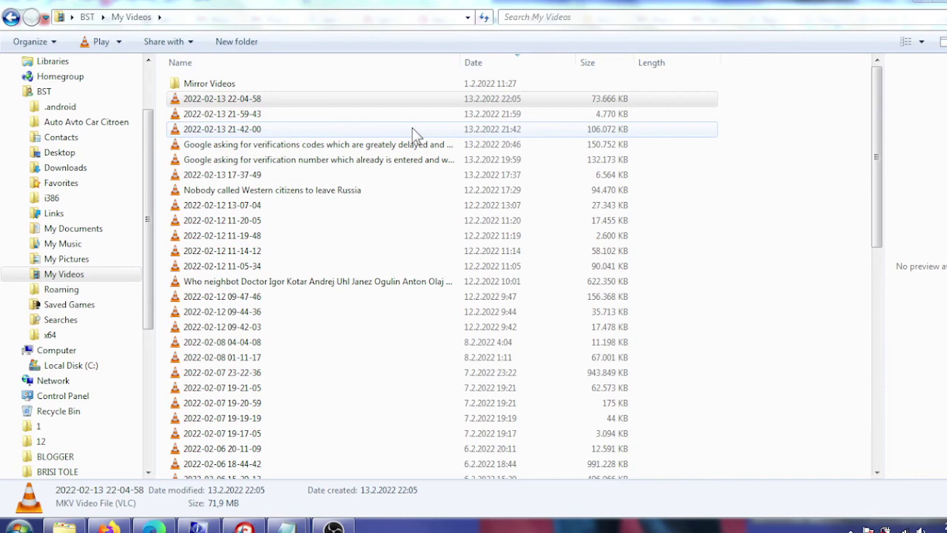
{"action": "right_click", "coordinate": [412, 128]}
{"action": "mouse_move", "coordinate": [605, 191]}
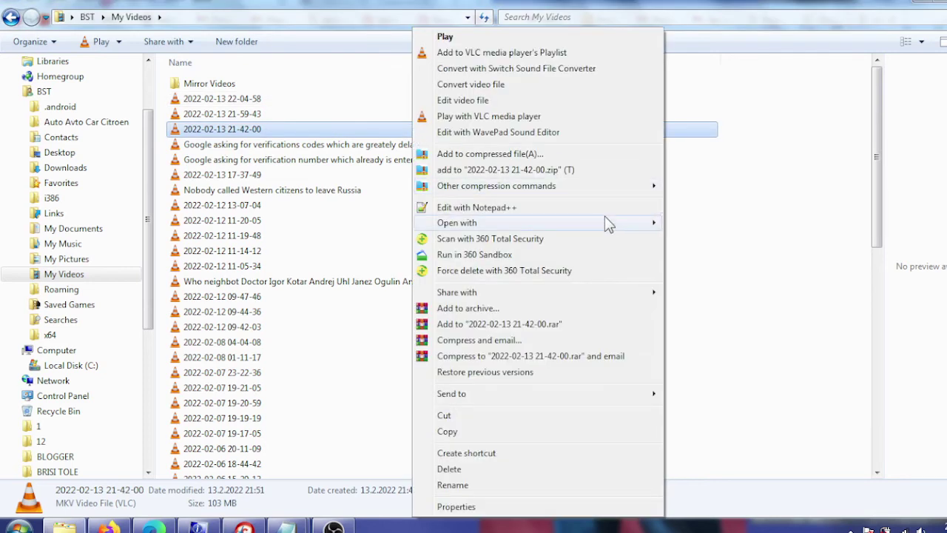
{"action": "mouse_move", "coordinate": [605, 222]}
{"action": "left_click", "coordinate": [695, 254]}
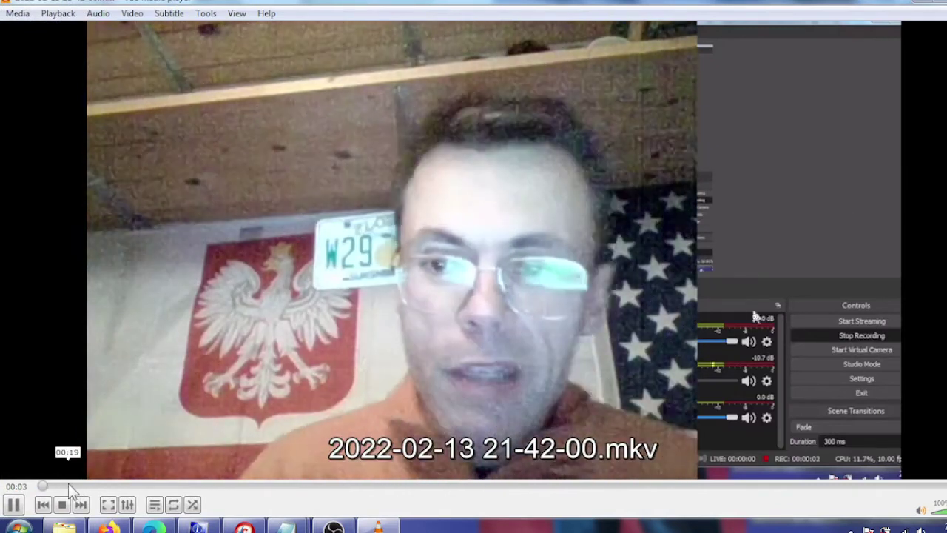
Review the recording's Google sign-in, phone-verification and Gmail inbox parts up to 01:12.
{"action": "left_click", "coordinate": [71, 486]}
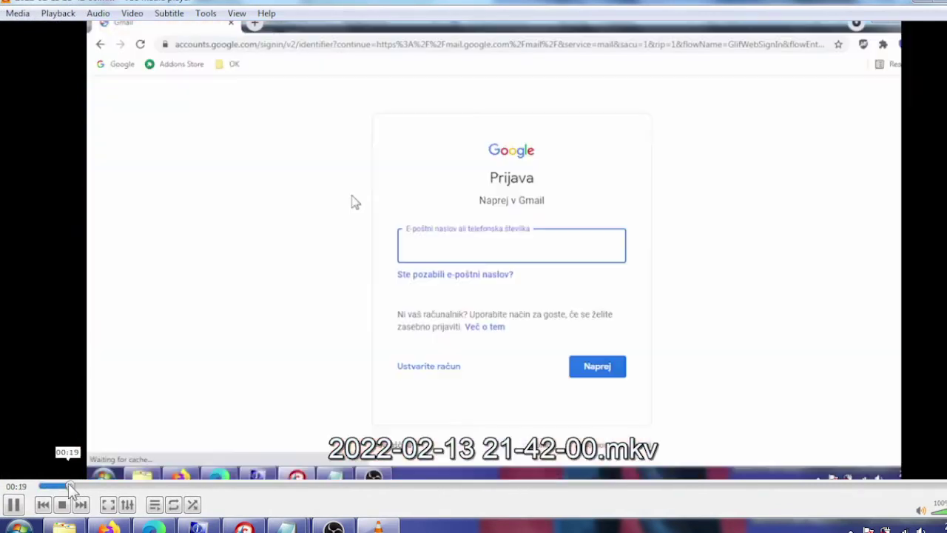
{"action": "left_click", "coordinate": [130, 486]}
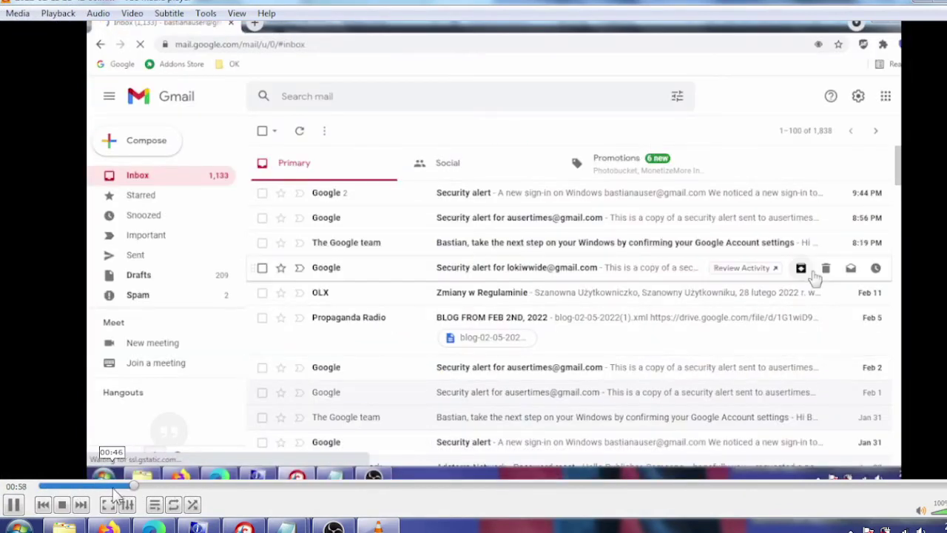
{"action": "left_click", "coordinate": [113, 486]}
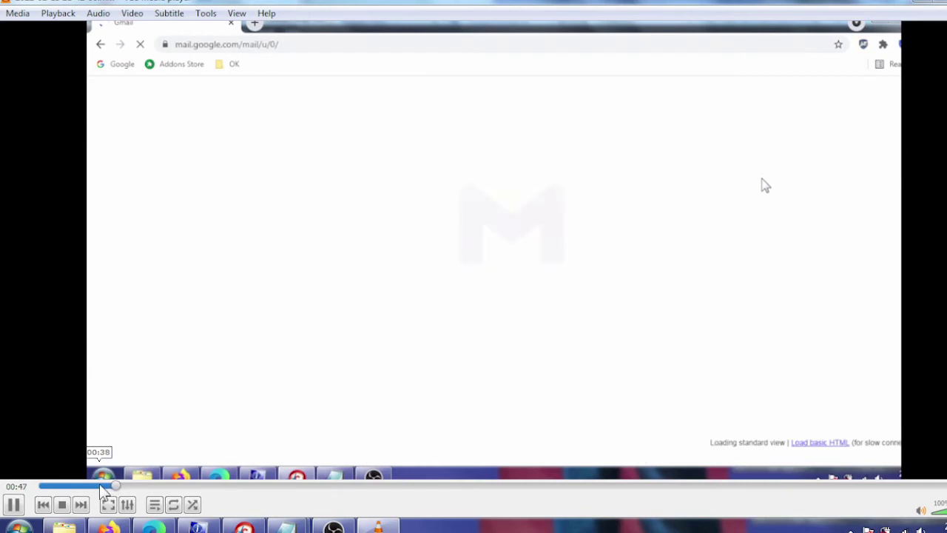
{"action": "left_click", "coordinate": [92, 486]}
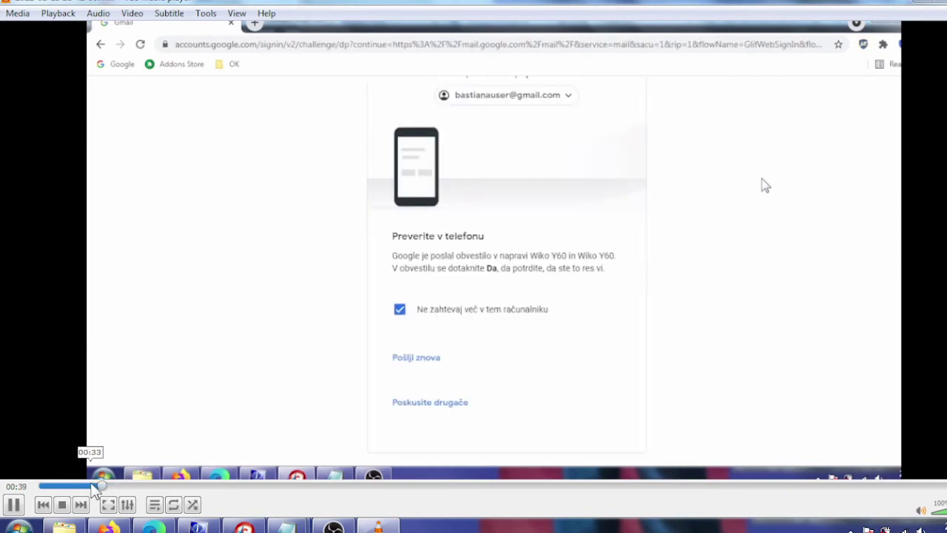
{"action": "left_click", "coordinate": [85, 487]}
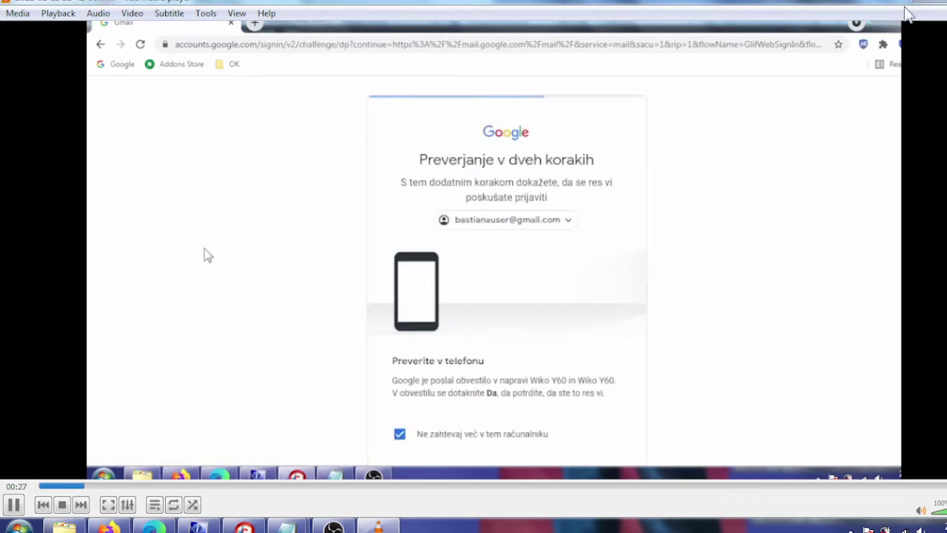
{"action": "left_click", "coordinate": [941, 5]}
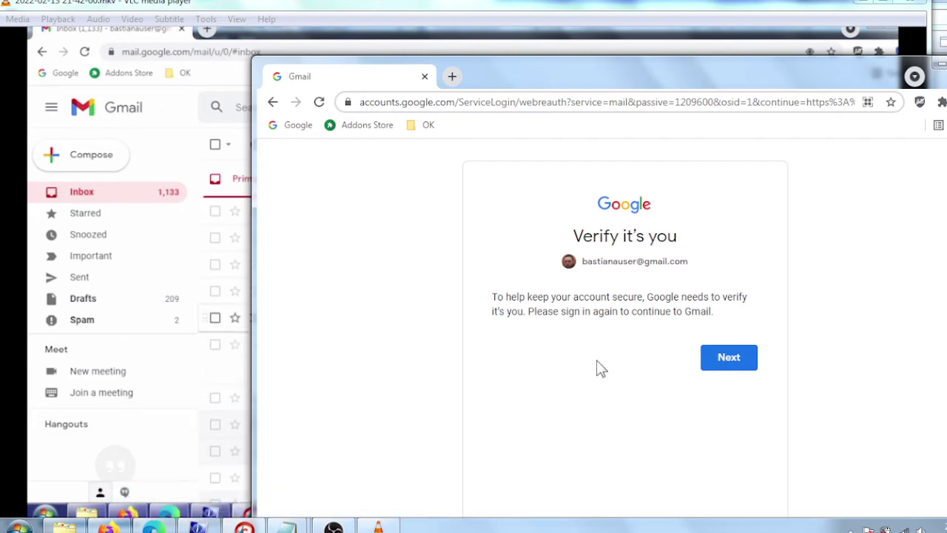
{"action": "left_click", "coordinate": [936, 65]}
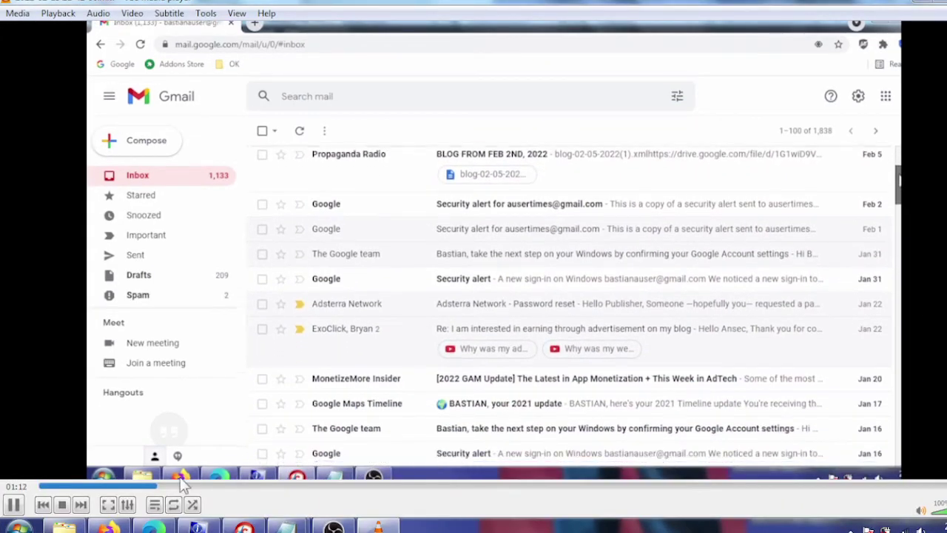
Step through the Gmail portion past the opened security-alert email to 02:50.
{"action": "left_click", "coordinate": [191, 486]}
{"action": "left_click", "coordinate": [233, 486]}
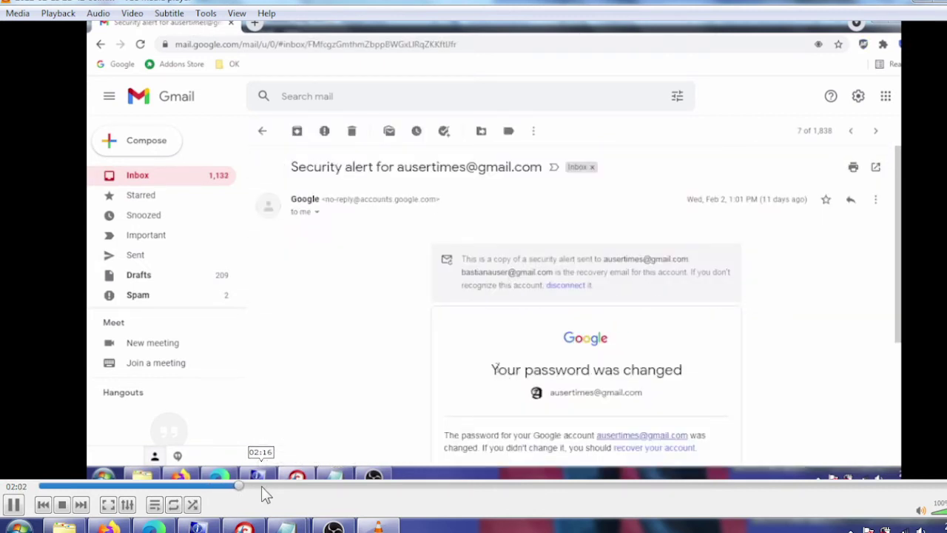
{"action": "left_click", "coordinate": [285, 486]}
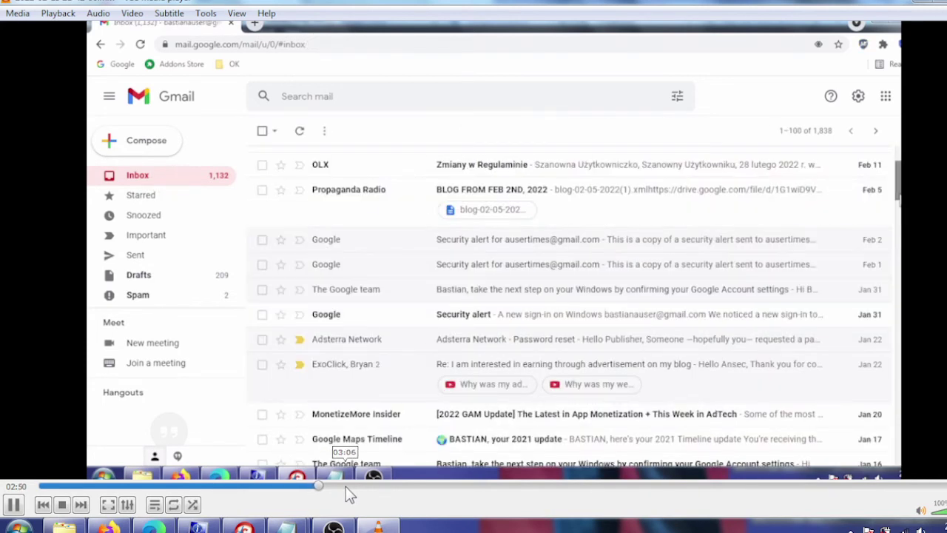
Seek through the Security Checkup parts and pause at 04:05 on the 'New sign-in on Windows' alert.
{"action": "left_click", "coordinate": [345, 486]}
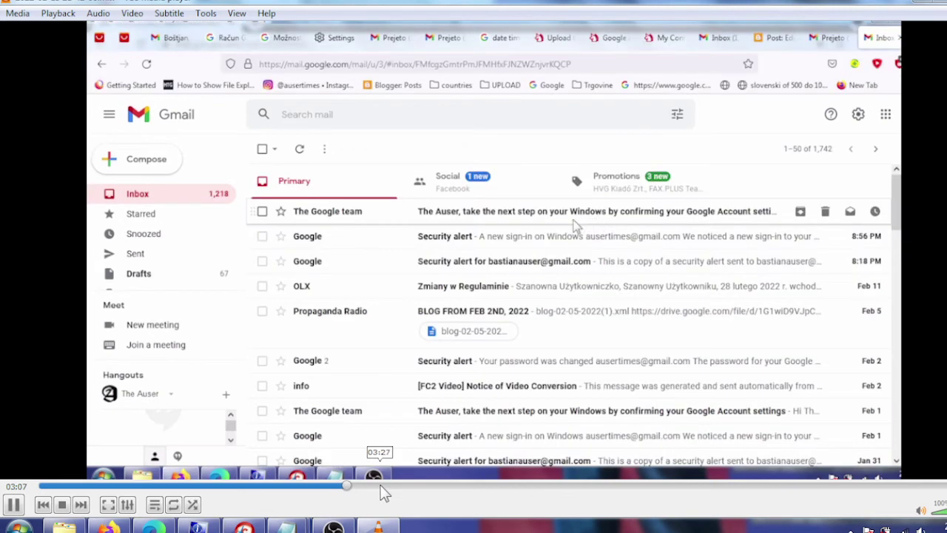
{"action": "left_click", "coordinate": [410, 486]}
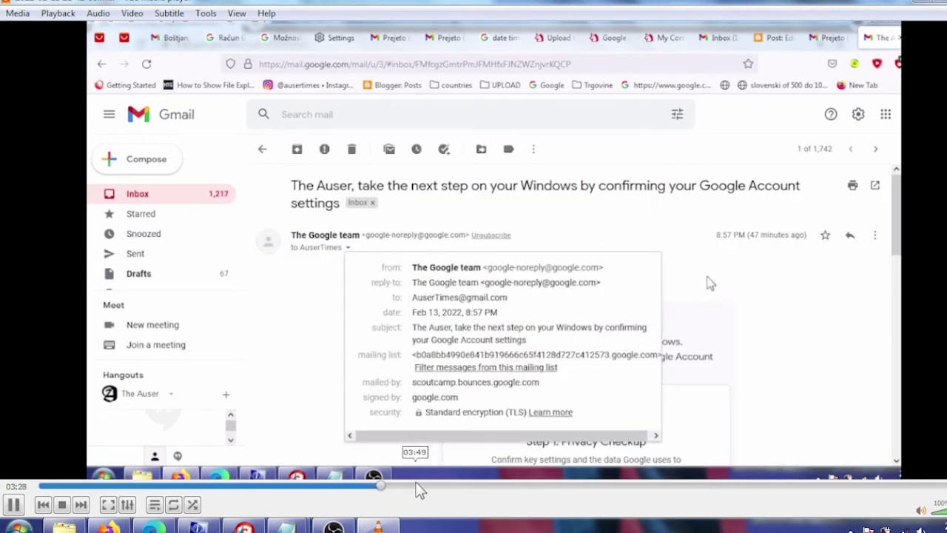
{"action": "left_click", "coordinate": [439, 486]}
{"action": "left_click", "coordinate": [477, 486]}
{"action": "left_click", "coordinate": [503, 490]}
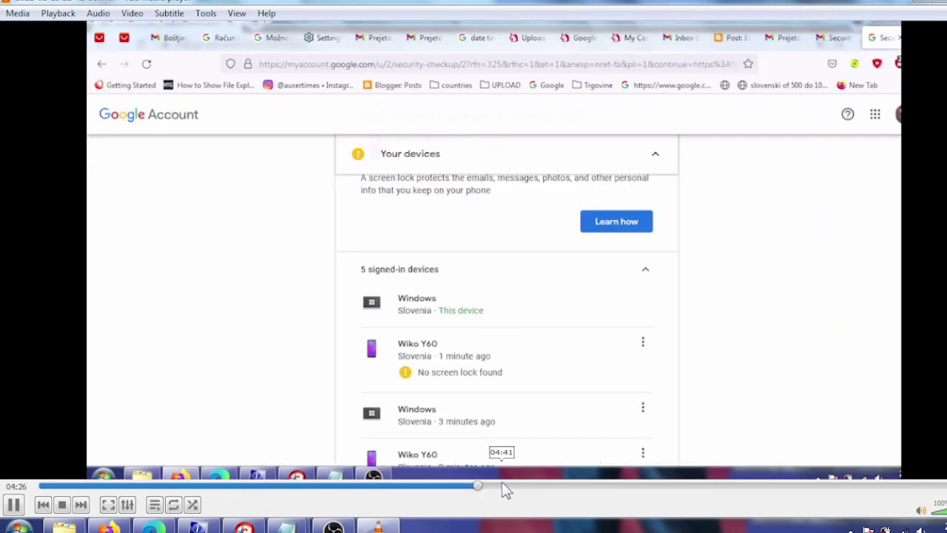
{"action": "left_click", "coordinate": [444, 492]}
{"action": "left_click", "coordinate": [442, 486]}
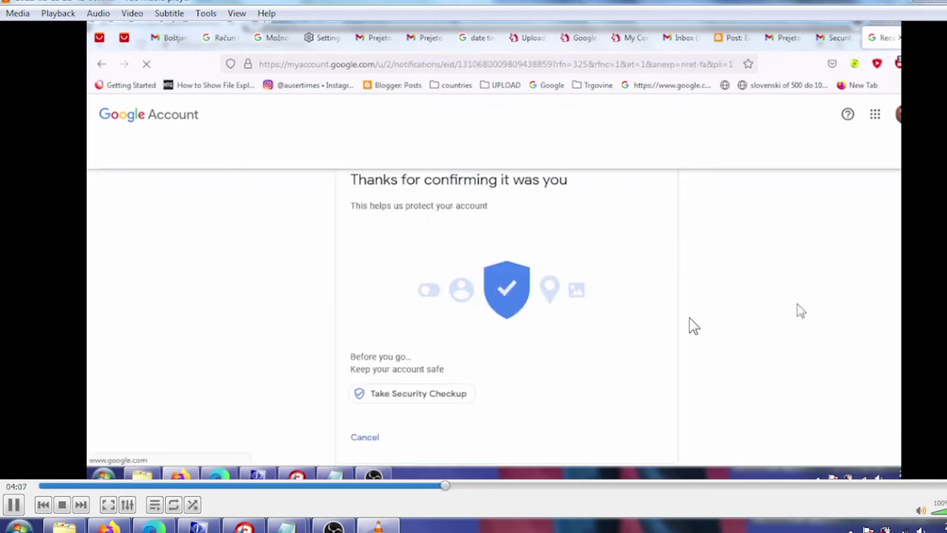
{"action": "left_click", "coordinate": [408, 486]}
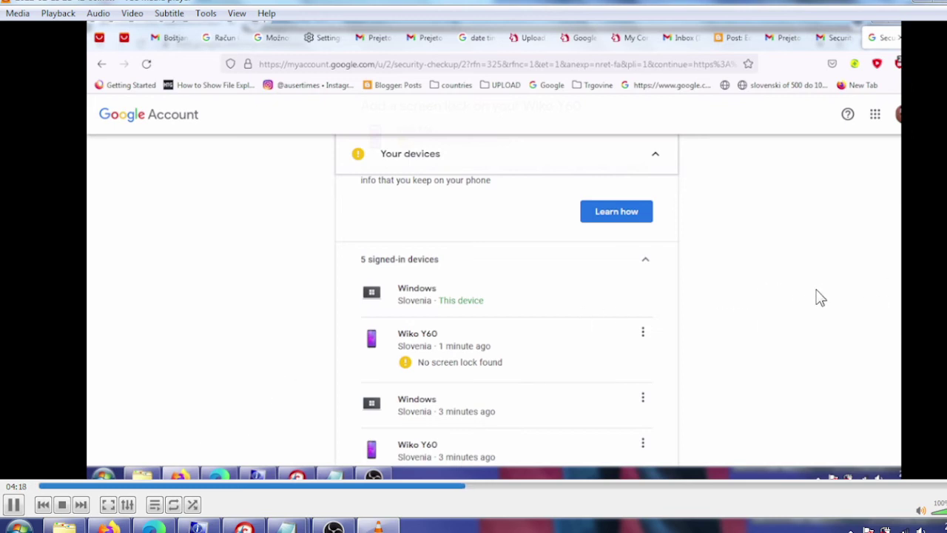
{"action": "left_click", "coordinate": [12, 508]}
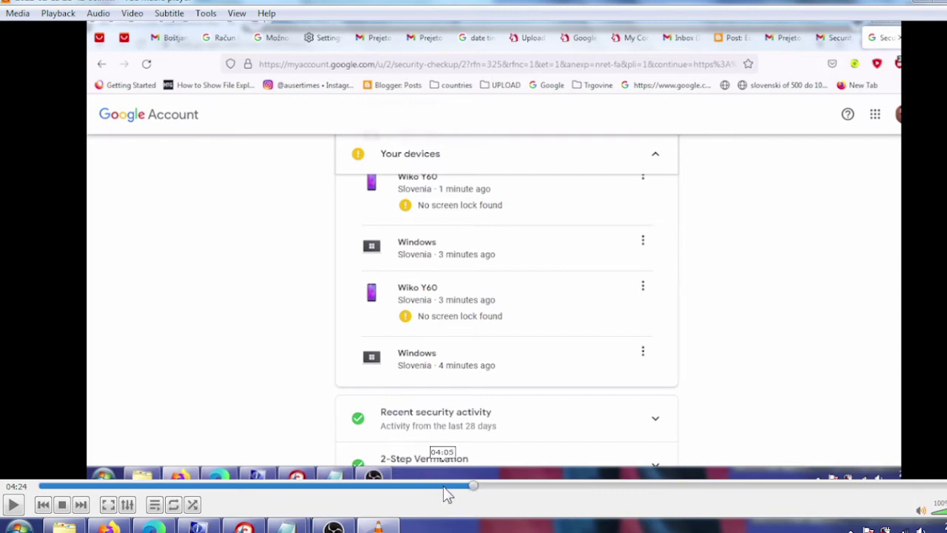
{"action": "left_click", "coordinate": [442, 485]}
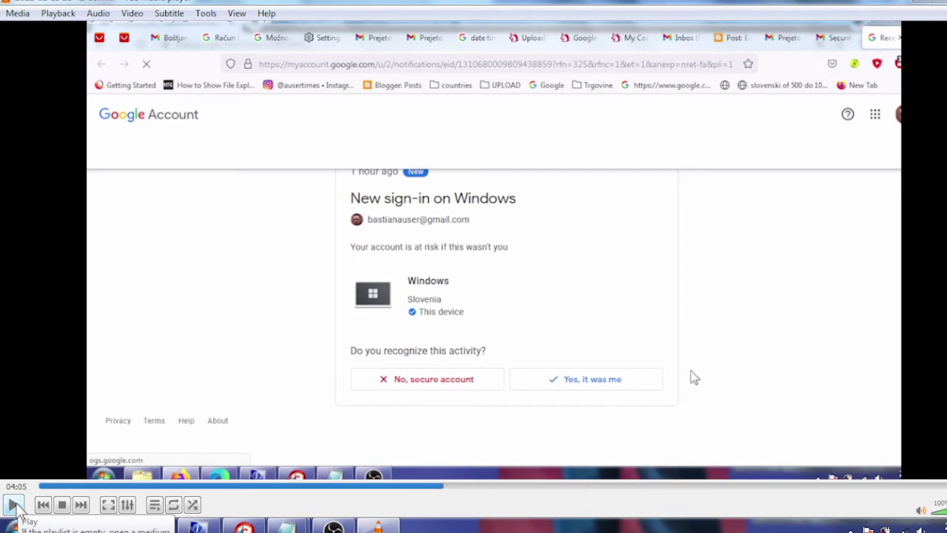
Resume playback and pause at 04:22 on the devices list showing Wiko Y60 and Windows.
{"action": "left_click", "coordinate": [14, 506]}
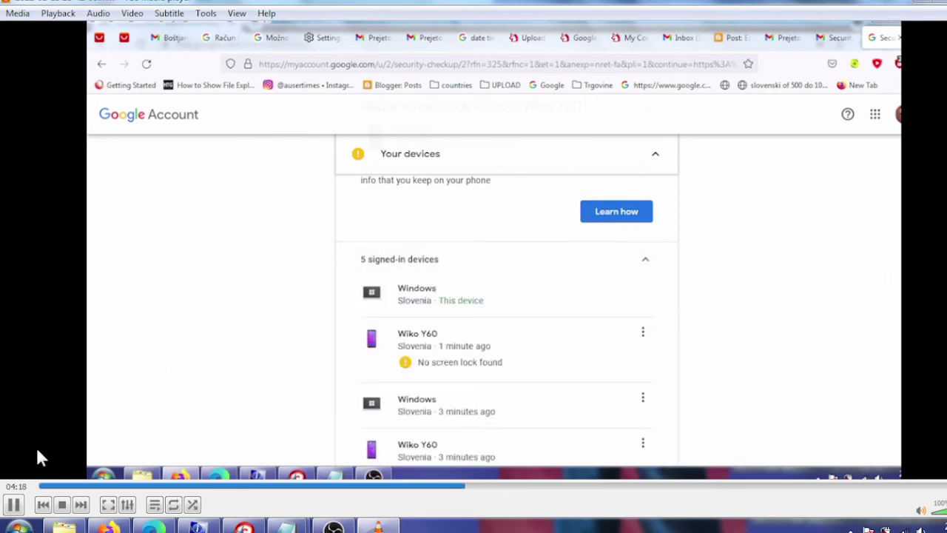
{"action": "left_click", "coordinate": [15, 505]}
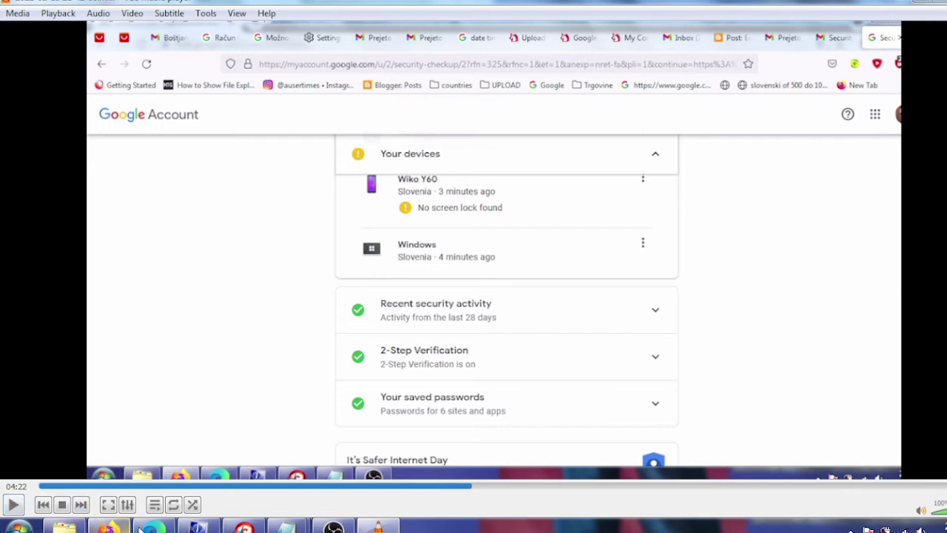
Raise the Chrome window with Google's 'Verify it's you' Gmail prompt over VLC.
{"action": "mouse_move", "coordinate": [148, 528]}
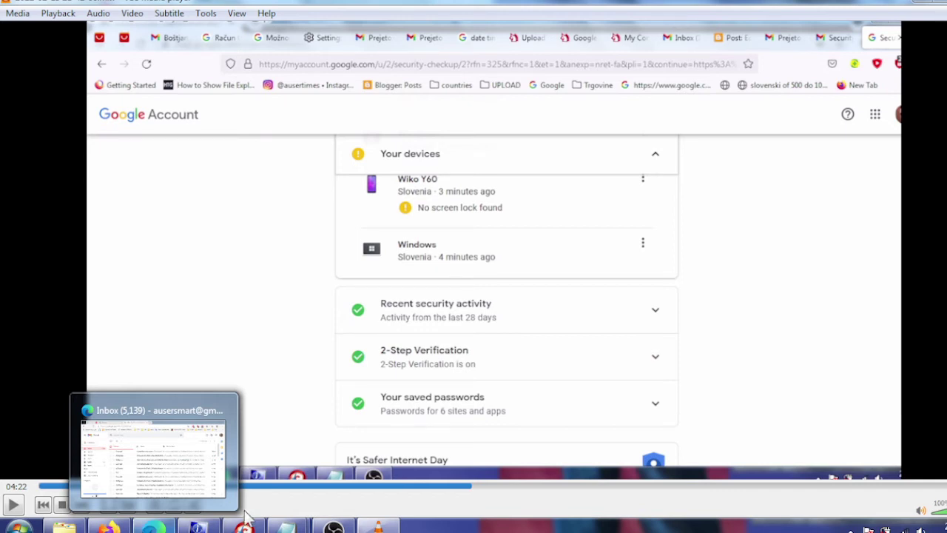
{"action": "left_click", "coordinate": [277, 527]}
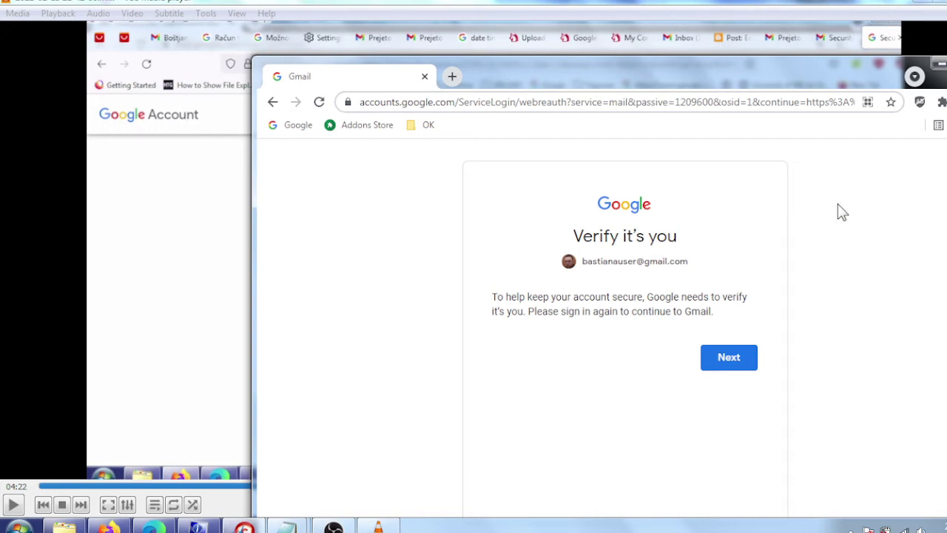
{"action": "left_click", "coordinate": [109, 526]}
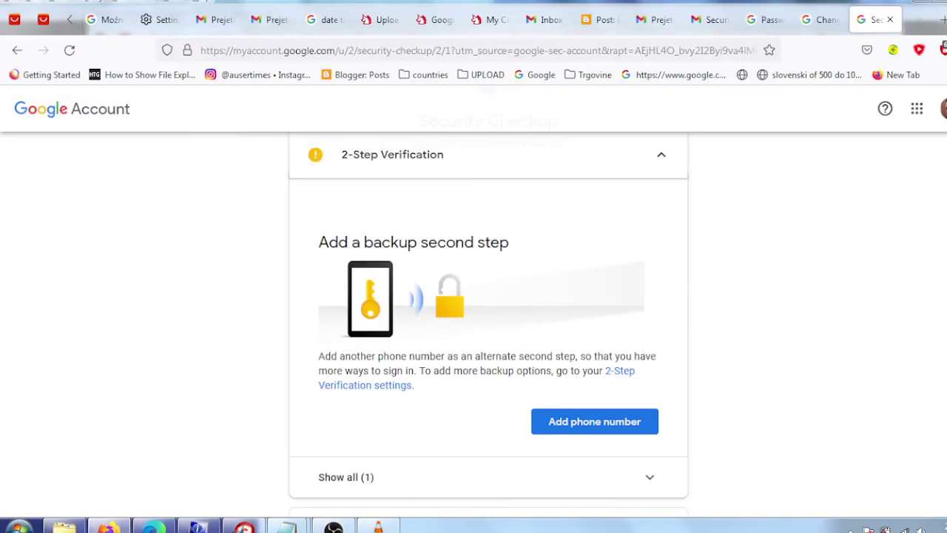
{"action": "scroll", "coordinate": [489, 326], "scroll_direction": "up", "scroll_amount": 2}
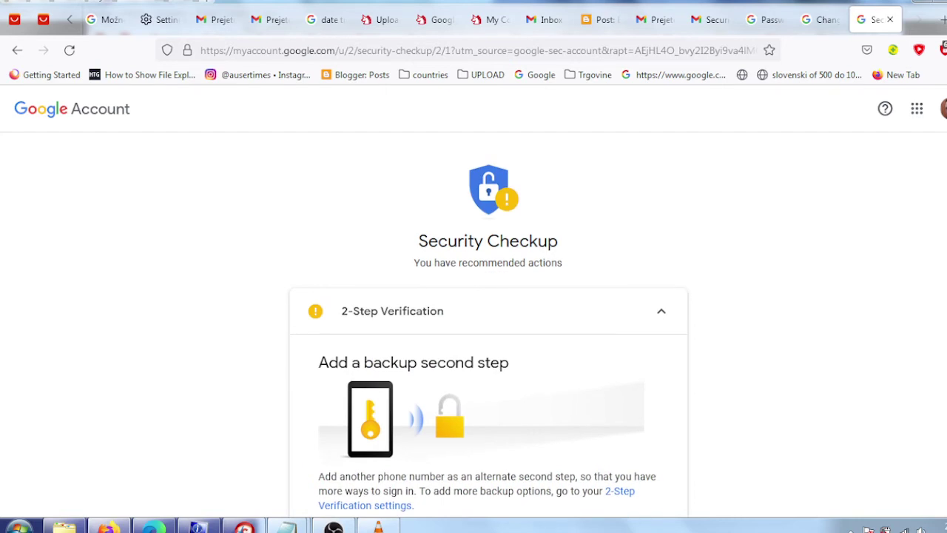
{"action": "scroll", "coordinate": [488, 325], "scroll_direction": "down", "scroll_amount": 1}
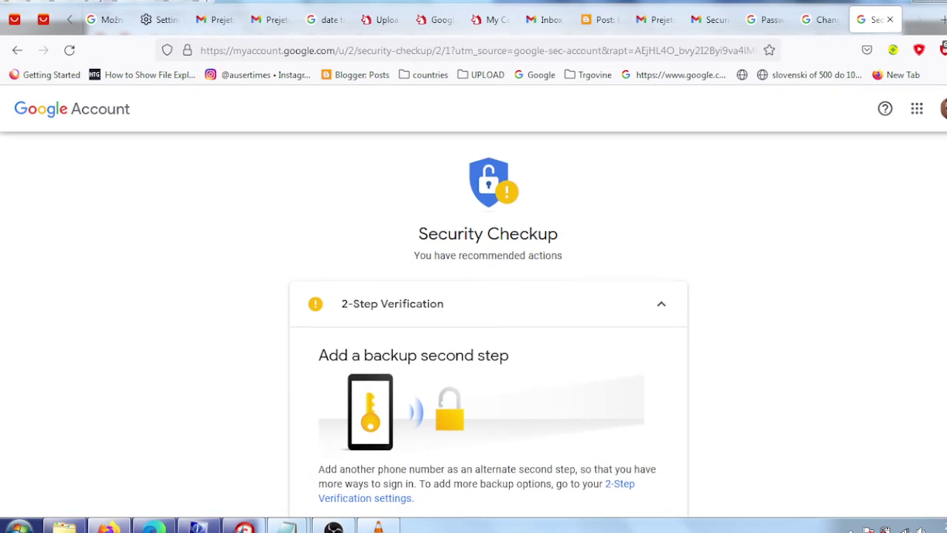
{"action": "scroll", "coordinate": [488, 325], "scroll_direction": "down", "scroll_amount": 2}
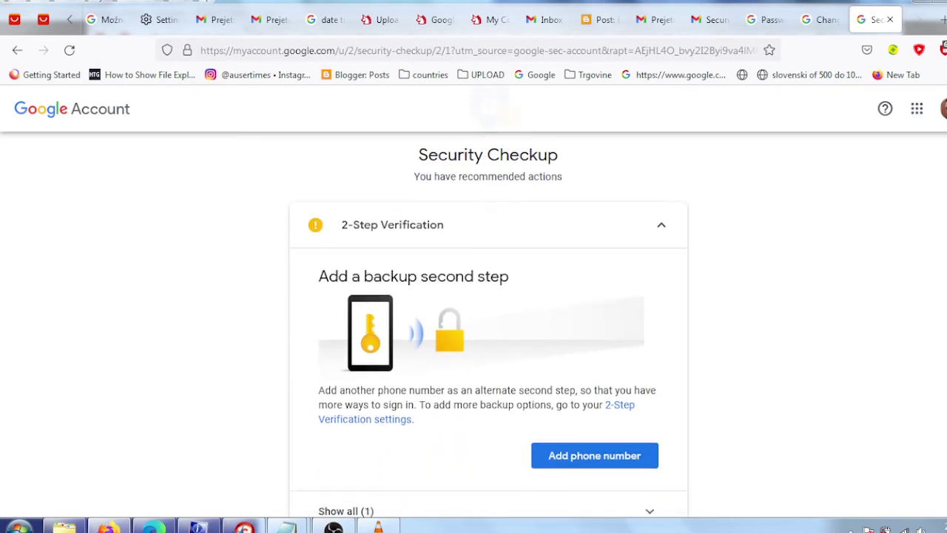
{"action": "scroll", "coordinate": [488, 326], "scroll_direction": "down", "scroll_amount": 1}
{"action": "scroll", "coordinate": [488, 325], "scroll_direction": "down", "scroll_amount": 1}
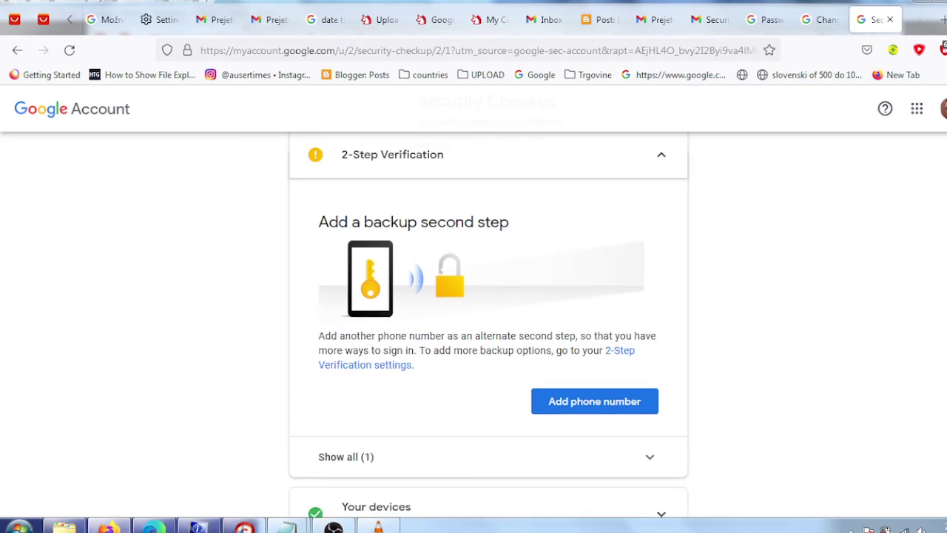
{"action": "scroll", "coordinate": [489, 326], "scroll_direction": "down", "scroll_amount": 2}
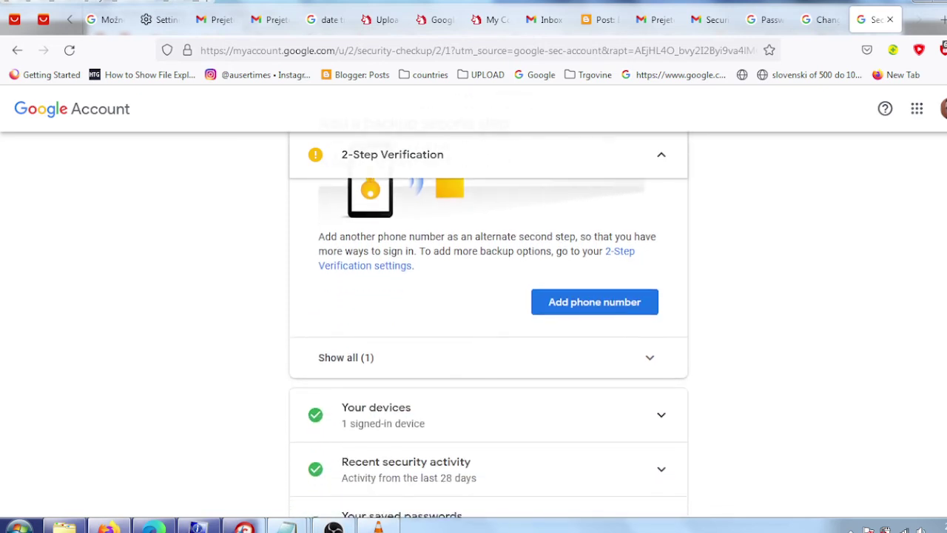
{"action": "scroll", "coordinate": [488, 326], "scroll_direction": "up", "scroll_amount": 2}
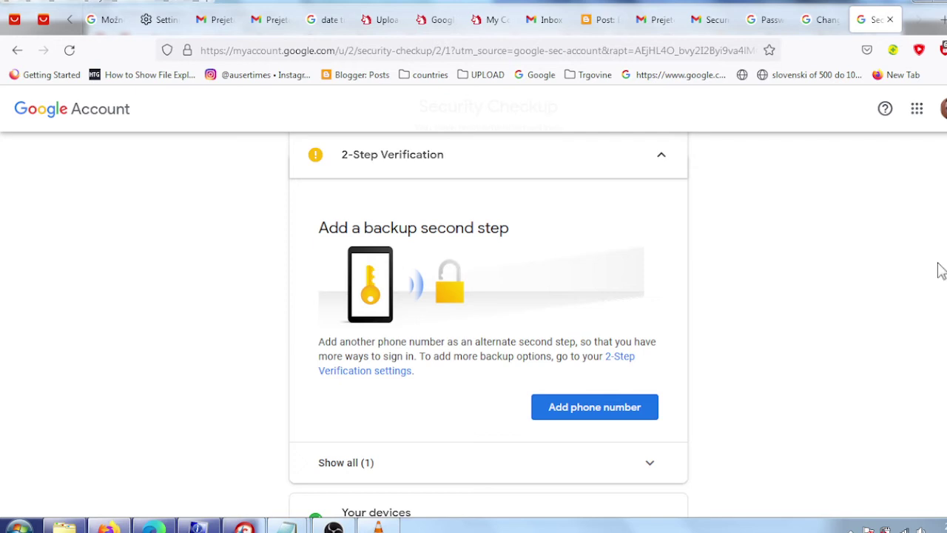
Open the 2-Step Verification settings and highlight the default text-message method and its Verified status.
{"action": "left_click", "coordinate": [604, 416]}
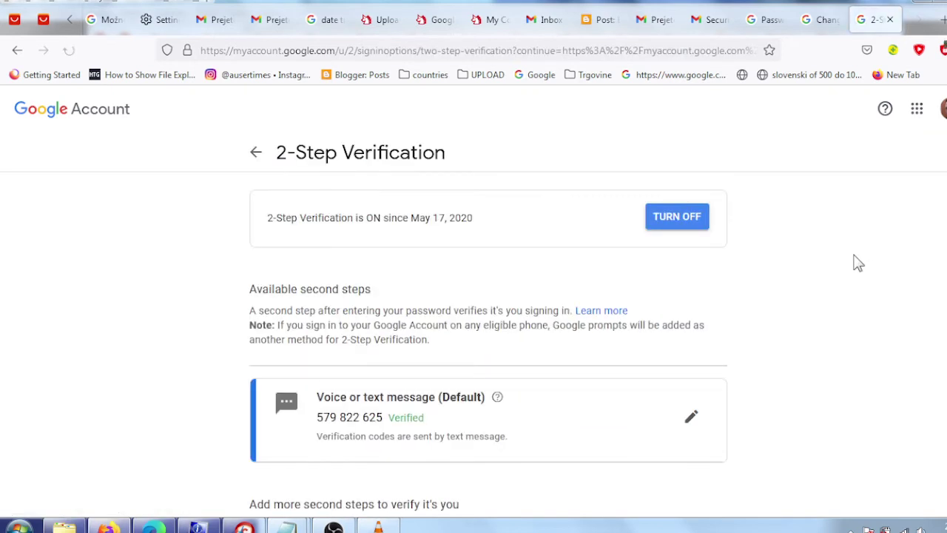
{"action": "scroll", "coordinate": [854, 263], "scroll_direction": "down", "scroll_amount": 1}
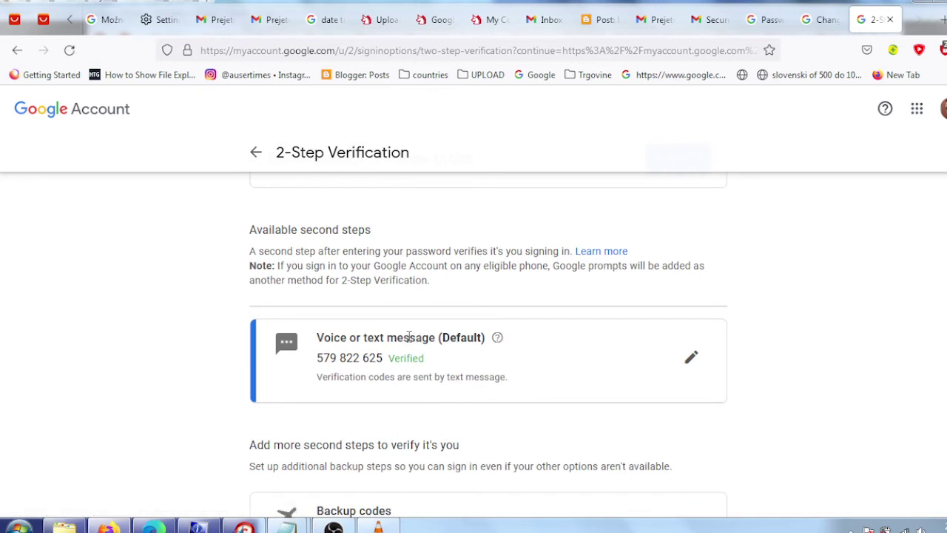
{"action": "left_click_drag", "start_coordinate": [318, 339], "coordinate": [436, 366]}
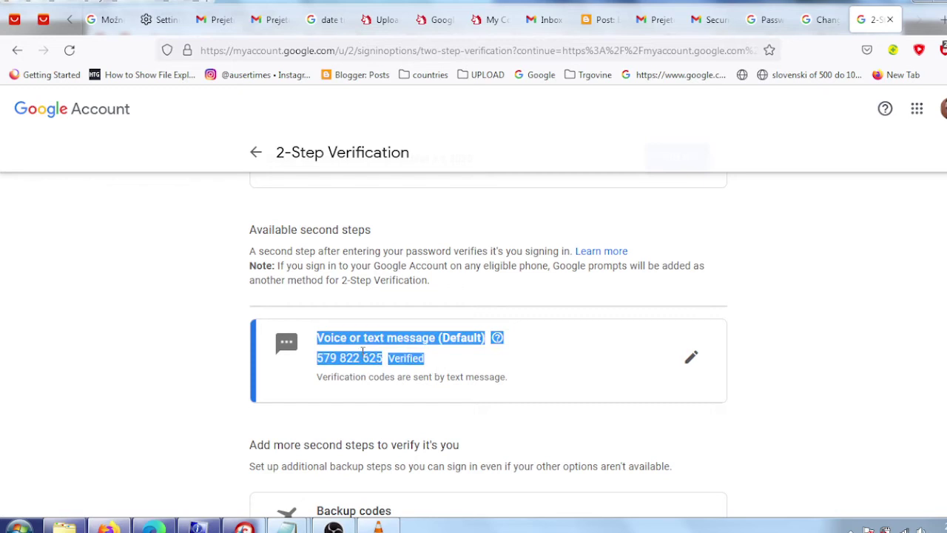
{"action": "left_click", "coordinate": [395, 356]}
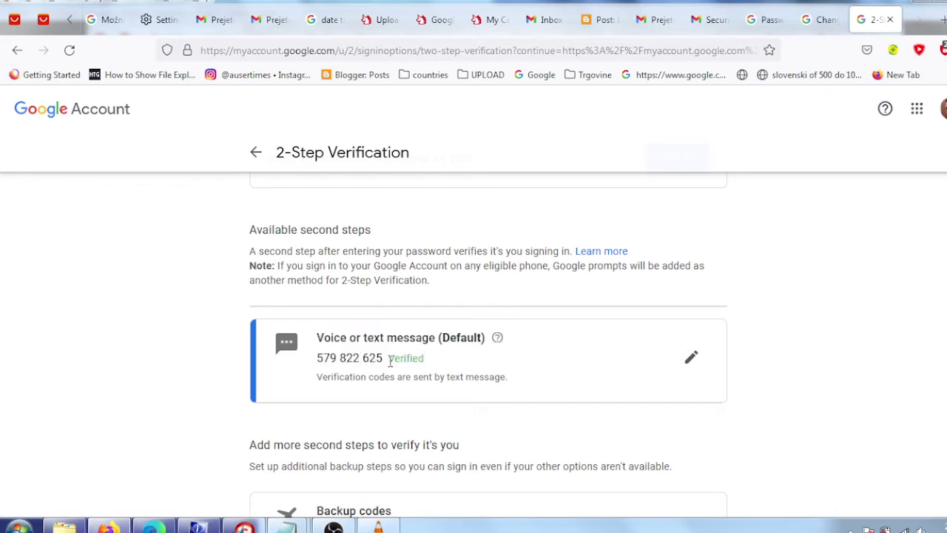
{"action": "left_click_drag", "start_coordinate": [389, 359], "coordinate": [425, 359]}
{"action": "left_click", "coordinate": [402, 357]}
Highlight the text-message code note, the 2-Step Verification mention and the verified phone number.
{"action": "scroll", "coordinate": [488, 346], "scroll_direction": "down", "scroll_amount": 4}
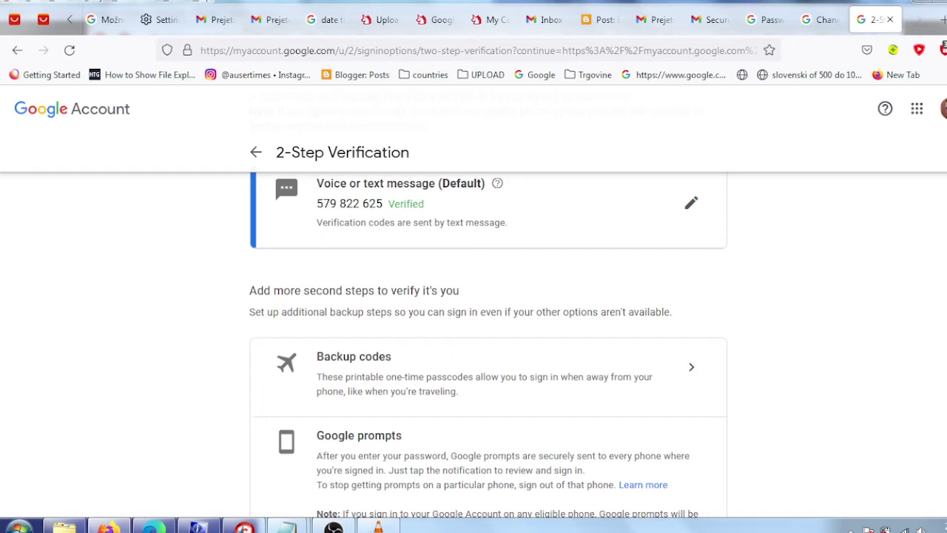
{"action": "scroll", "coordinate": [489, 346], "scroll_direction": "up", "scroll_amount": 4}
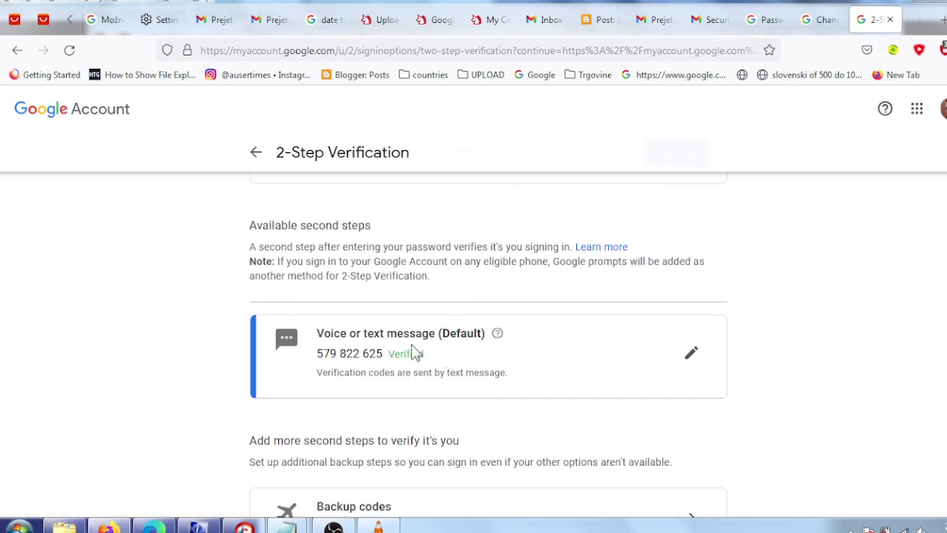
{"action": "left_click_drag", "start_coordinate": [318, 333], "coordinate": [442, 357]}
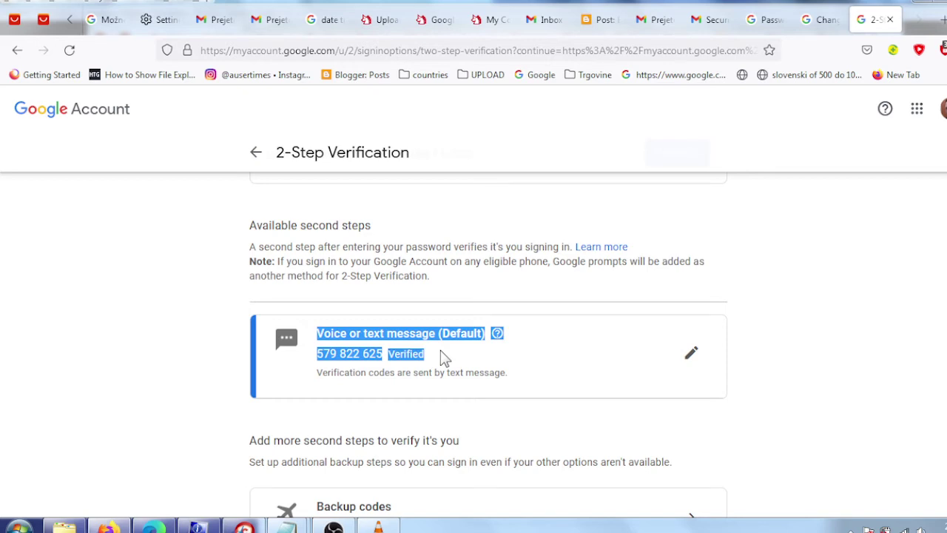
{"action": "left_click", "coordinate": [334, 389]}
{"action": "left_click_drag", "start_coordinate": [318, 373], "coordinate": [516, 380]}
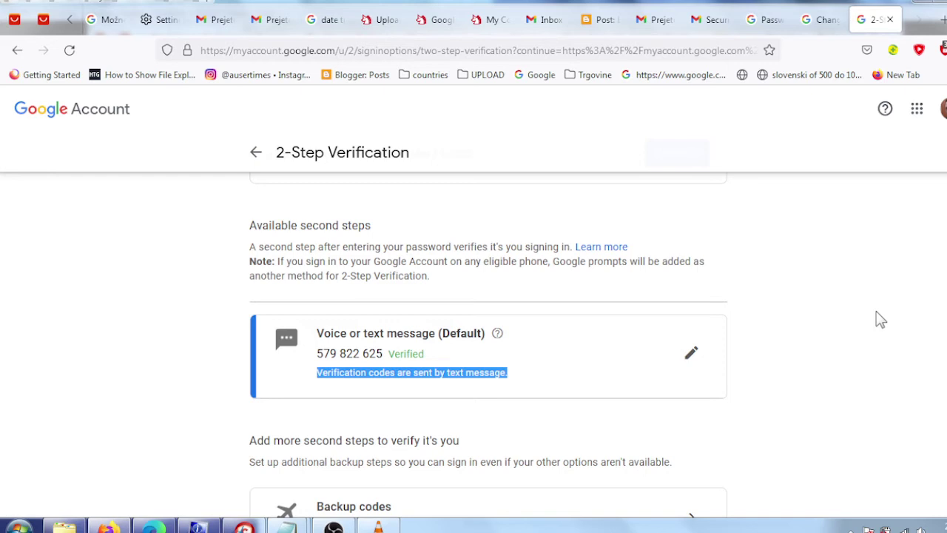
{"action": "left_click", "coordinate": [414, 378]}
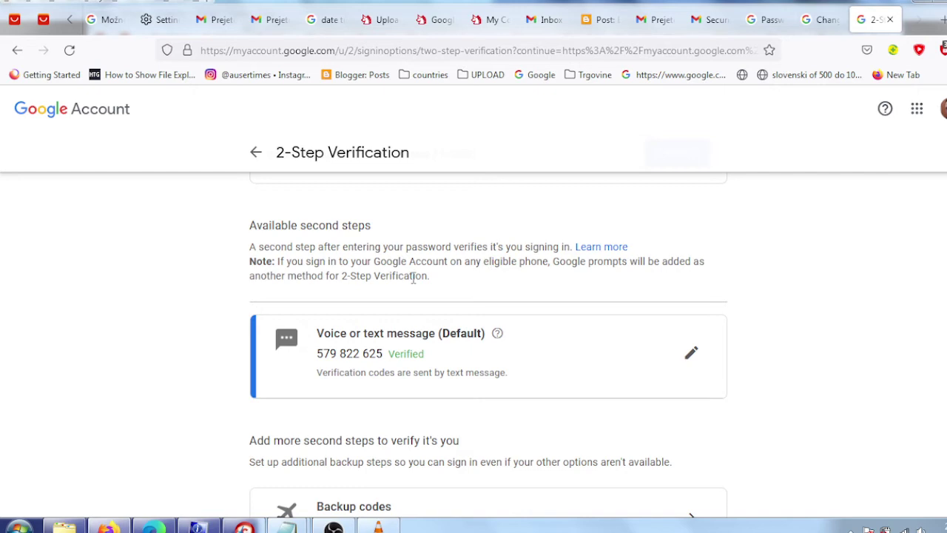
{"action": "left_click_drag", "start_coordinate": [343, 275], "coordinate": [426, 271]}
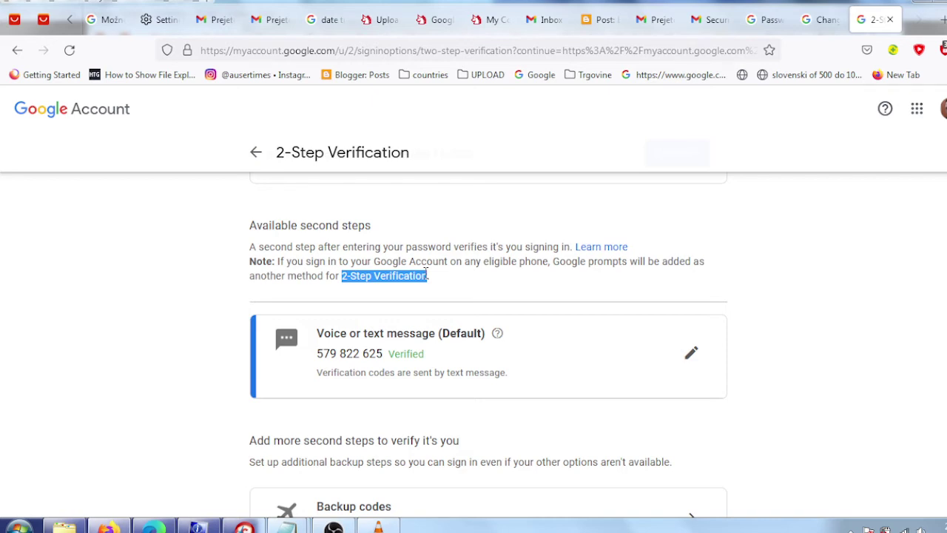
{"action": "left_click_drag", "start_coordinate": [318, 354], "coordinate": [426, 354]}
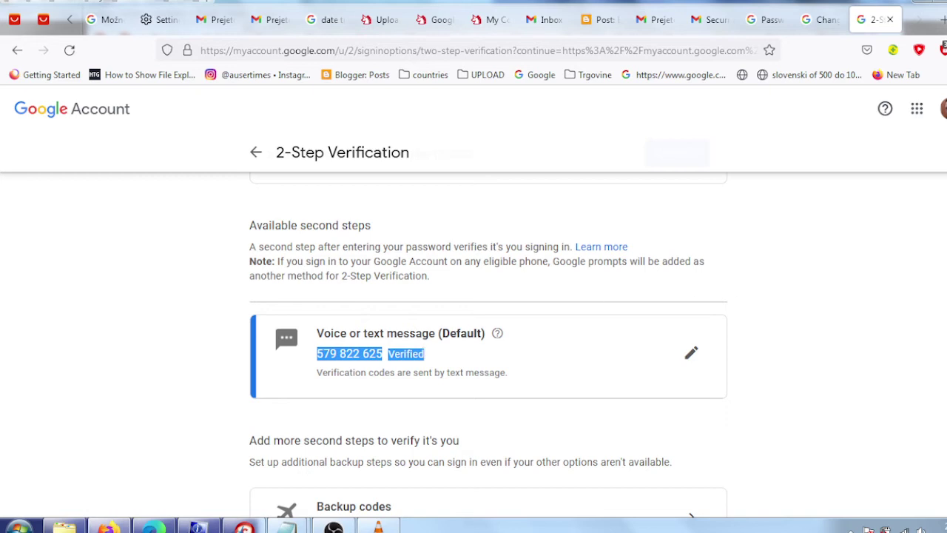
{"action": "scroll", "coordinate": [488, 345], "scroll_direction": "down", "scroll_amount": 1}
{"action": "scroll", "coordinate": [489, 346], "scroll_direction": "up", "scroll_amount": 2}
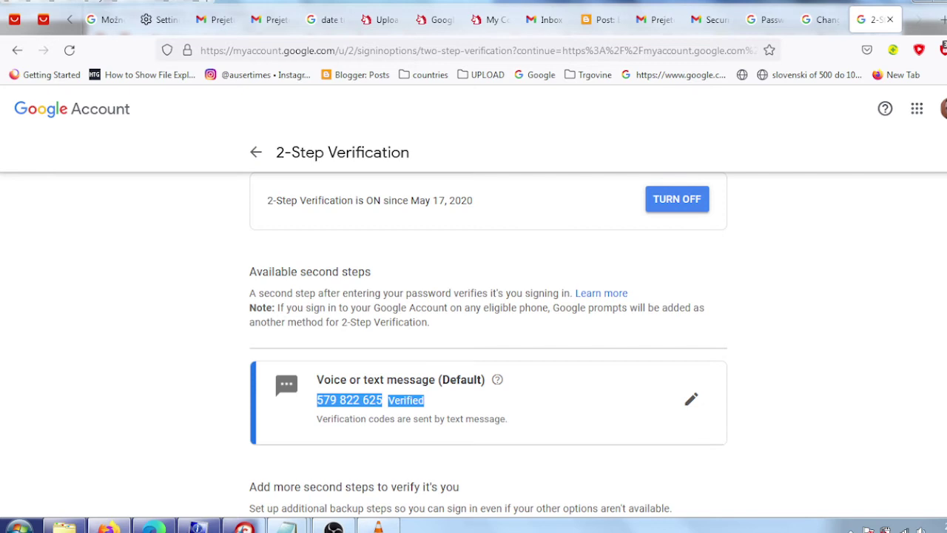
{"action": "scroll", "coordinate": [488, 341], "scroll_direction": "down", "scroll_amount": 5}
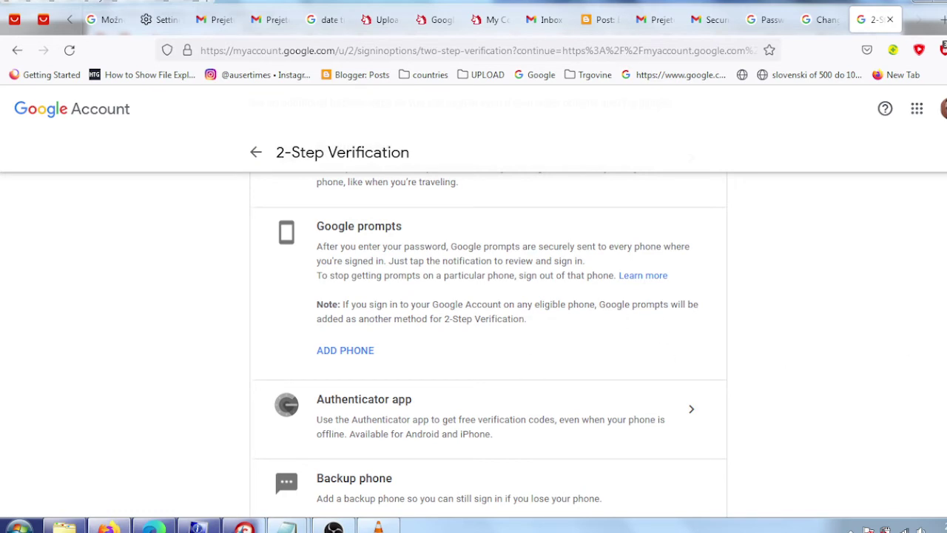
{"action": "scroll", "coordinate": [488, 337], "scroll_direction": "down", "scroll_amount": 5}
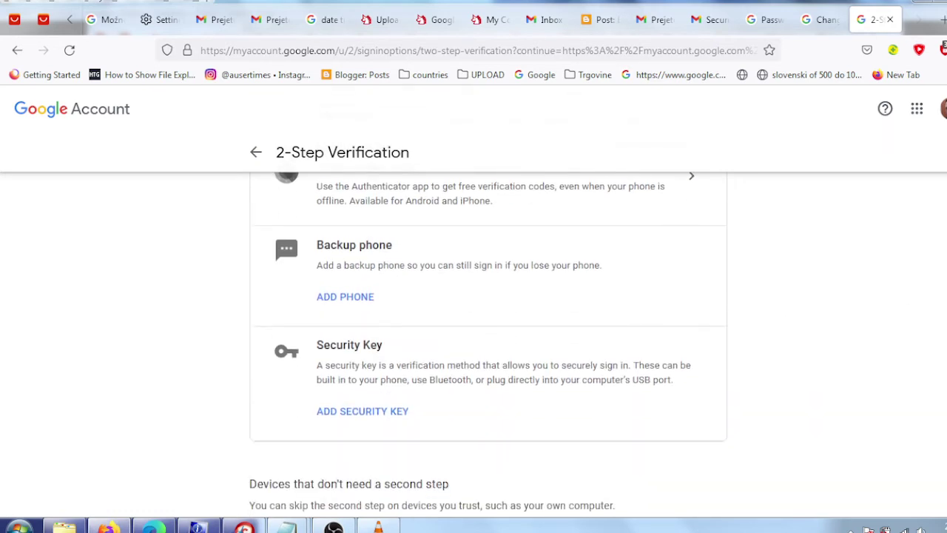
{"action": "scroll", "coordinate": [488, 346], "scroll_direction": "down", "scroll_amount": 4}
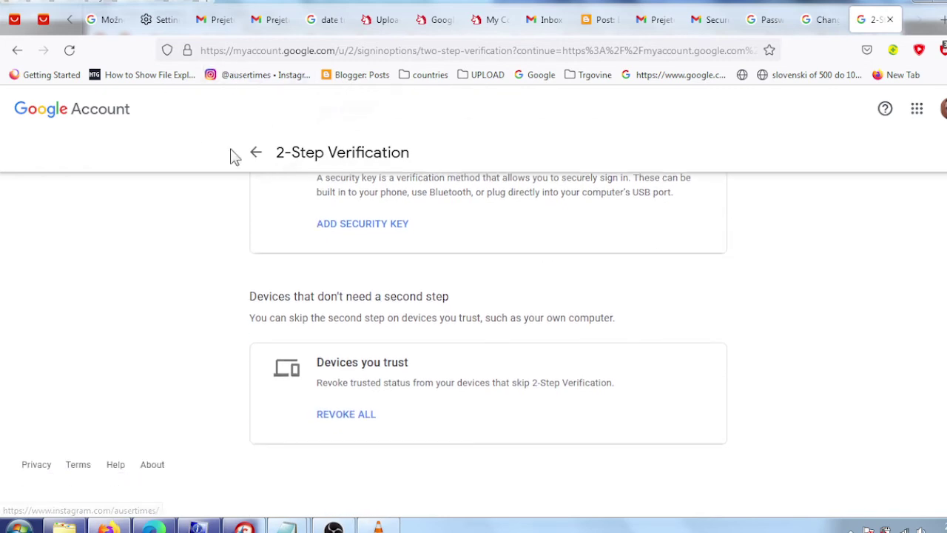
Return to Security Checkup and expand Your devices to see signed-in devices.
{"action": "left_click", "coordinate": [256, 153]}
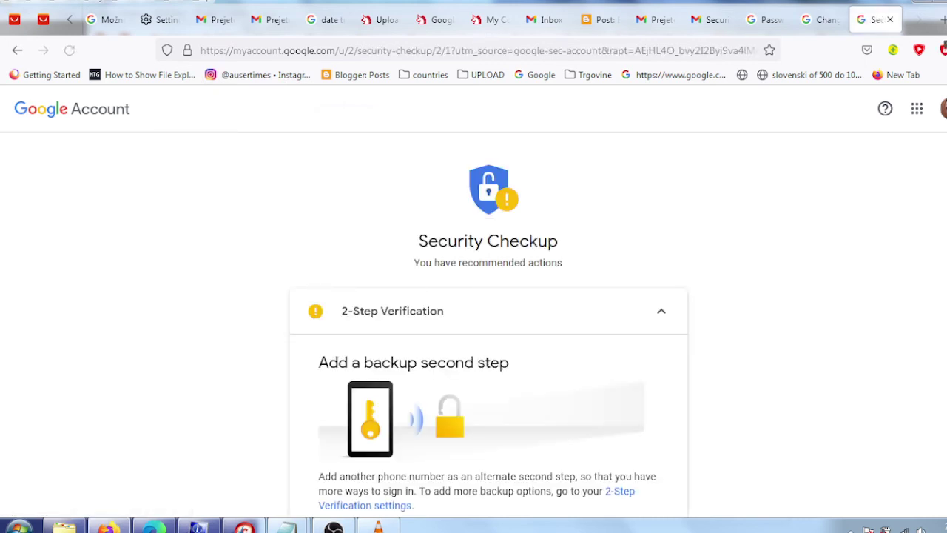
{"action": "scroll", "coordinate": [488, 325], "scroll_direction": "down", "scroll_amount": 3}
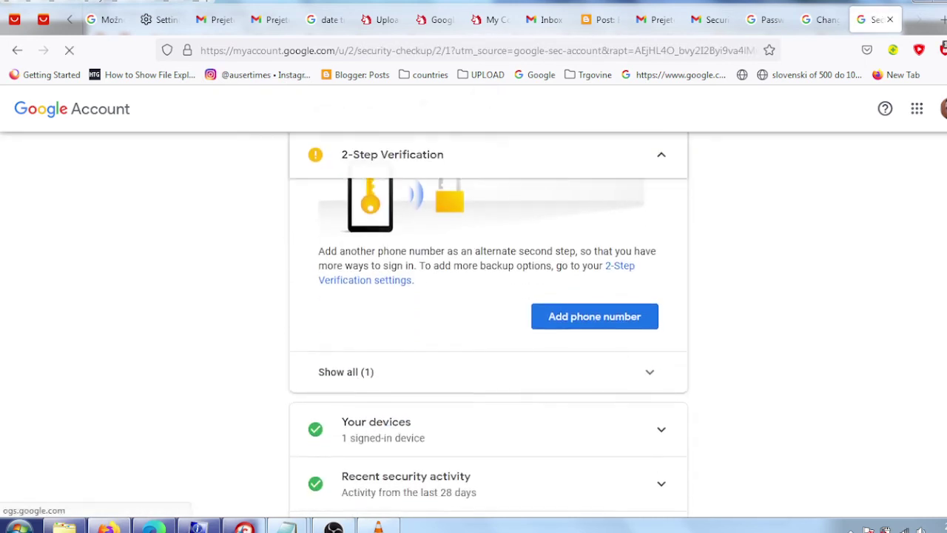
{"action": "scroll", "coordinate": [489, 325], "scroll_direction": "down", "scroll_amount": 1}
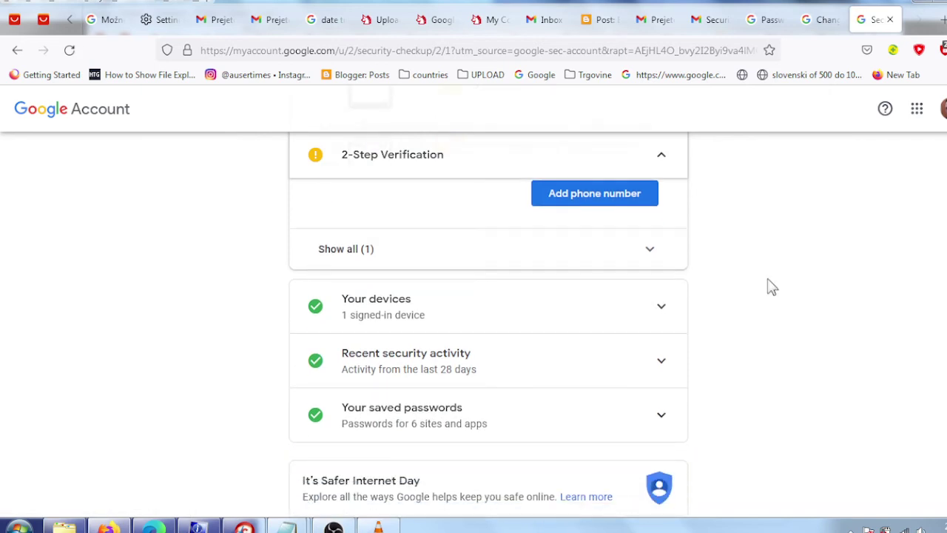
{"action": "left_click", "coordinate": [666, 318]}
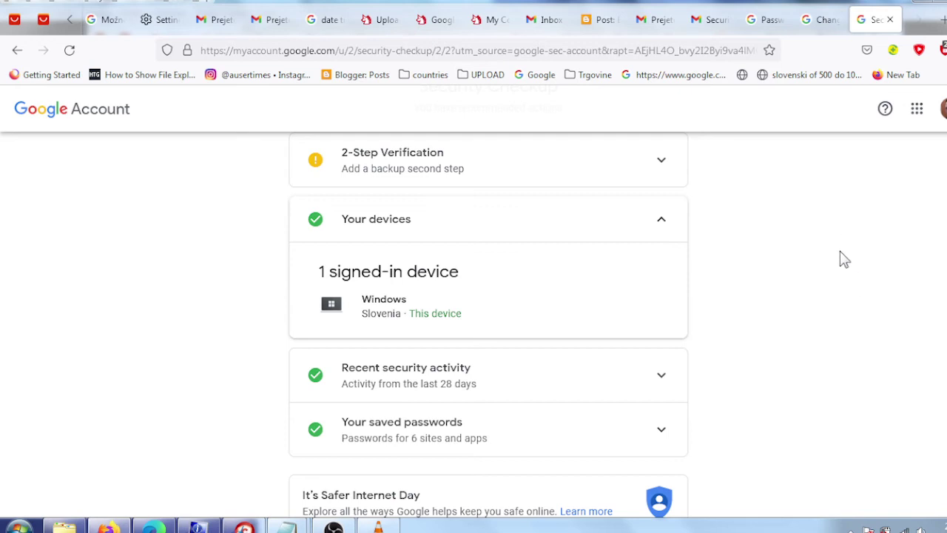
{"action": "scroll", "coordinate": [488, 325], "scroll_direction": "down", "scroll_amount": 1}
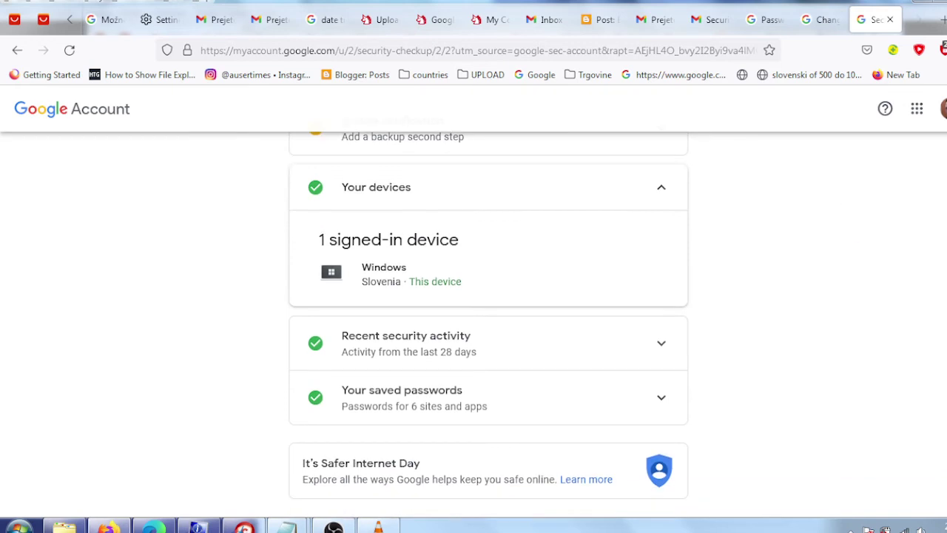
{"action": "scroll", "coordinate": [488, 326], "scroll_direction": "down", "scroll_amount": 1}
{"action": "scroll", "coordinate": [488, 326], "scroll_direction": "up", "scroll_amount": 4}
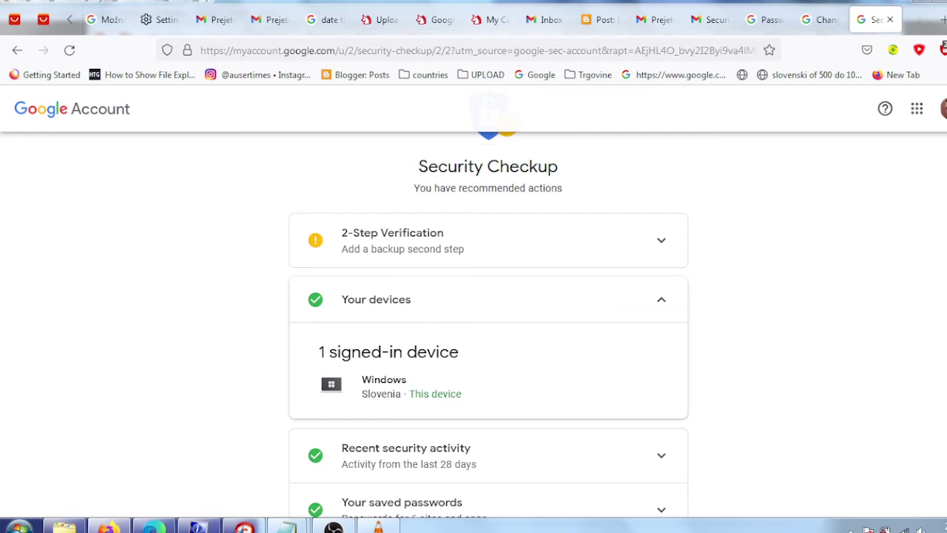
Expand the saved passwords section and go to Password Checkup.
{"action": "scroll", "coordinate": [488, 325], "scroll_direction": "down", "scroll_amount": 2}
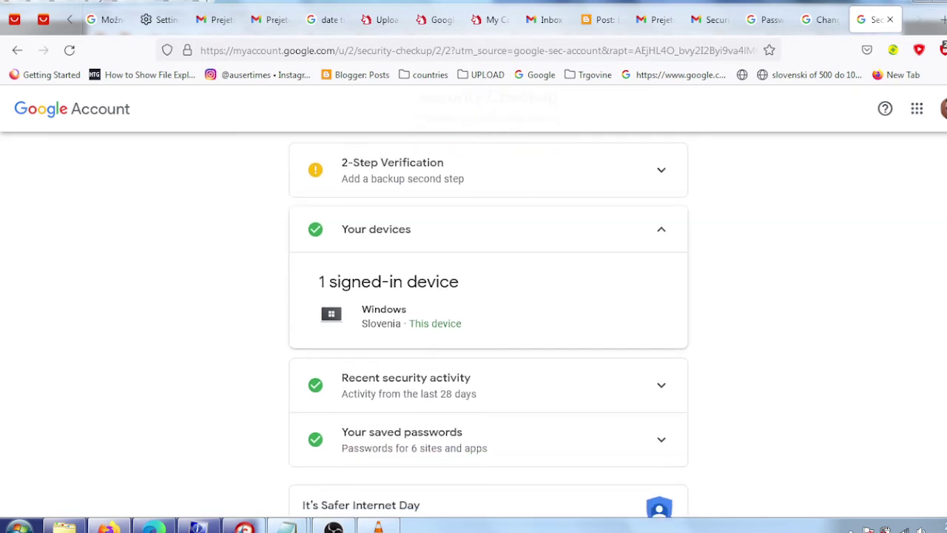
{"action": "scroll", "coordinate": [489, 325], "scroll_direction": "down", "scroll_amount": 1}
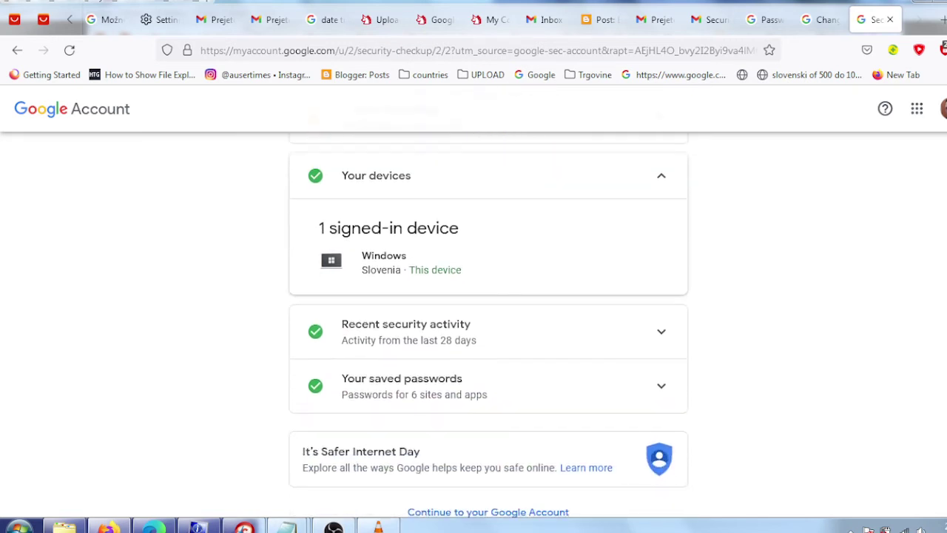
{"action": "scroll", "coordinate": [489, 325], "scroll_direction": "down", "scroll_amount": 1}
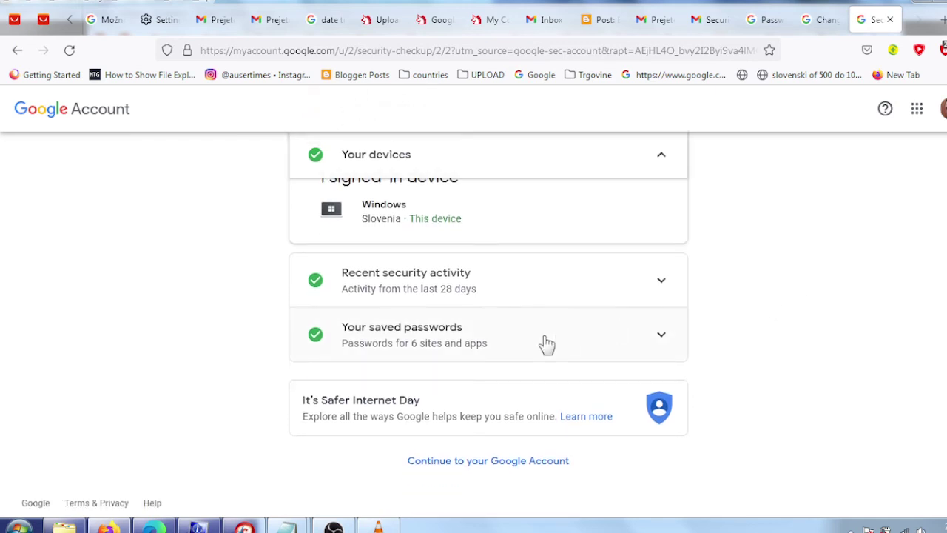
{"action": "left_click", "coordinate": [480, 340]}
{"action": "scroll", "coordinate": [740, 331], "scroll_direction": "down", "scroll_amount": 1}
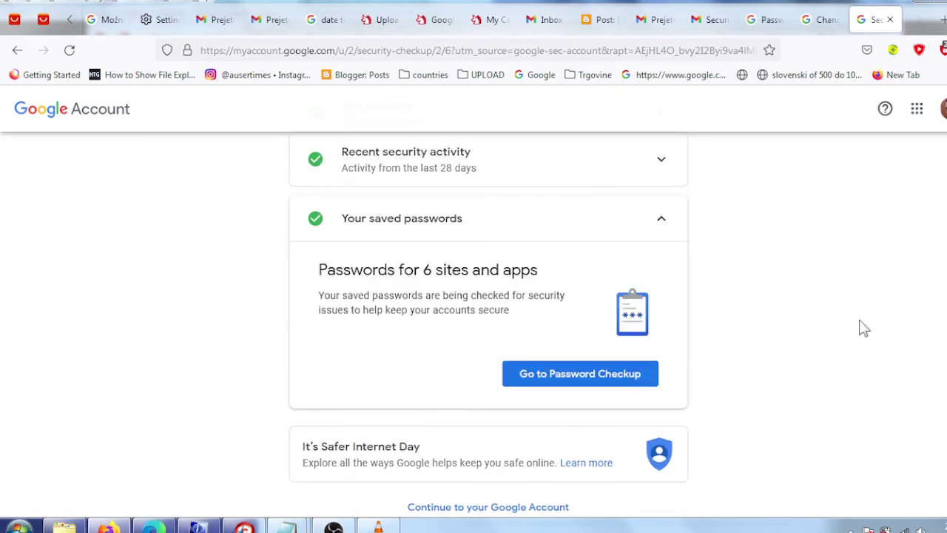
{"action": "left_click", "coordinate": [588, 392]}
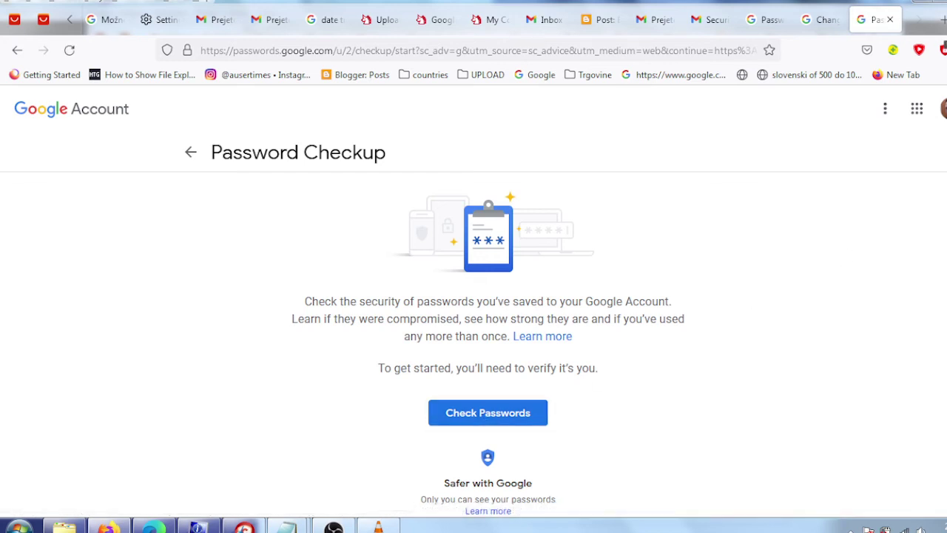
{"action": "scroll", "coordinate": [488, 333], "scroll_direction": "down", "scroll_amount": 2}
Start the password check, verify identity with the account password, and save the google.com login.
{"action": "left_click", "coordinate": [470, 359]}
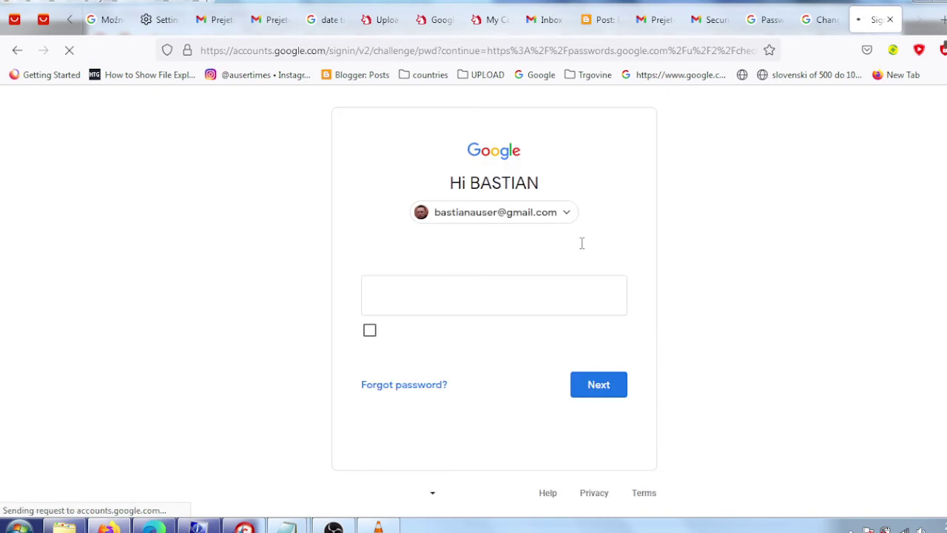
{"action": "key", "text": "ctrl+v"}
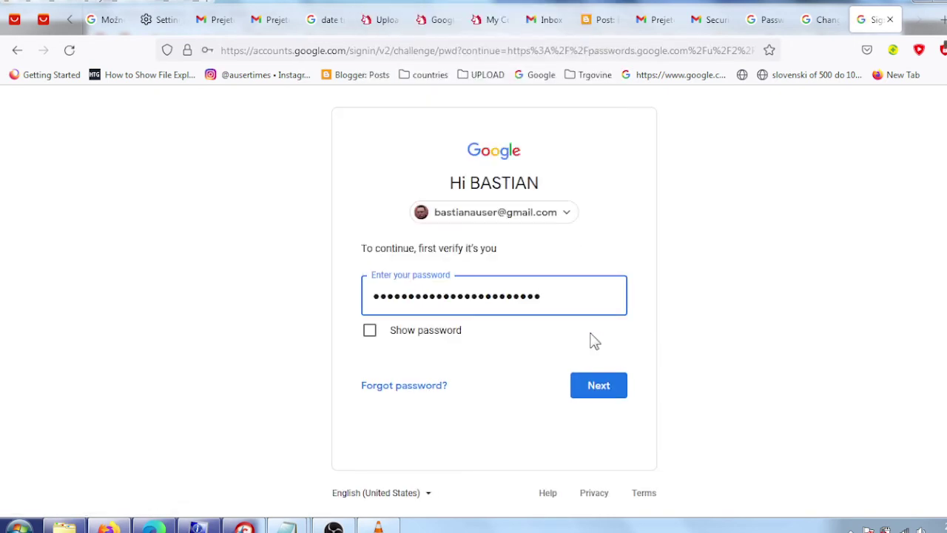
{"action": "key", "text": "Return"}
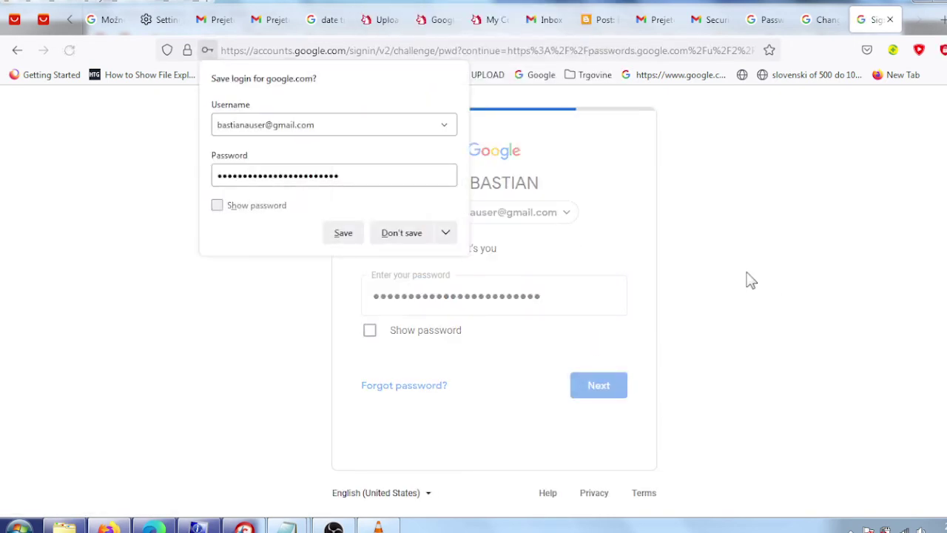
{"action": "left_click", "coordinate": [345, 234]}
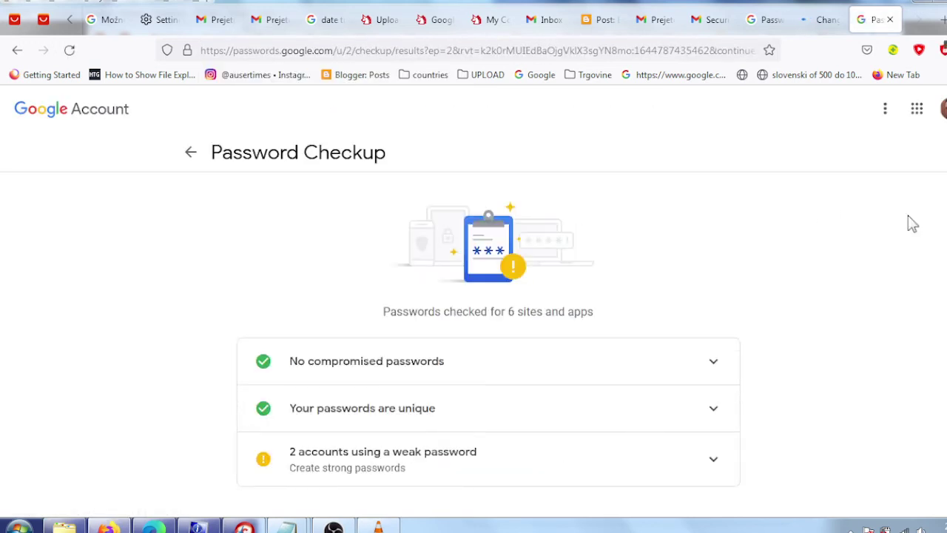
Review the check results showing 2 weak passwords, then bring the Gmail window forward.
{"action": "scroll", "coordinate": [488, 333], "scroll_direction": "down", "scroll_amount": 3}
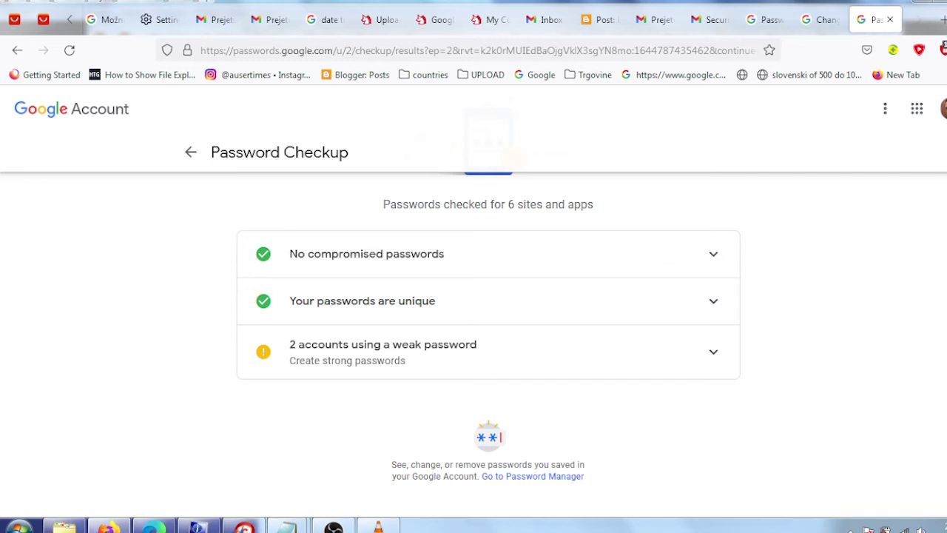
{"action": "scroll", "coordinate": [488, 296], "scroll_direction": "up", "scroll_amount": 2}
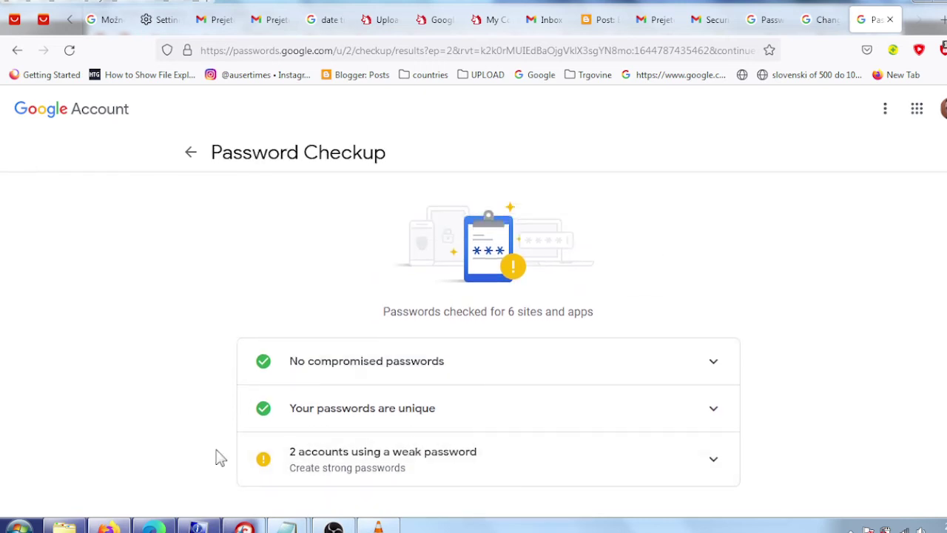
{"action": "left_click", "coordinate": [244, 527]}
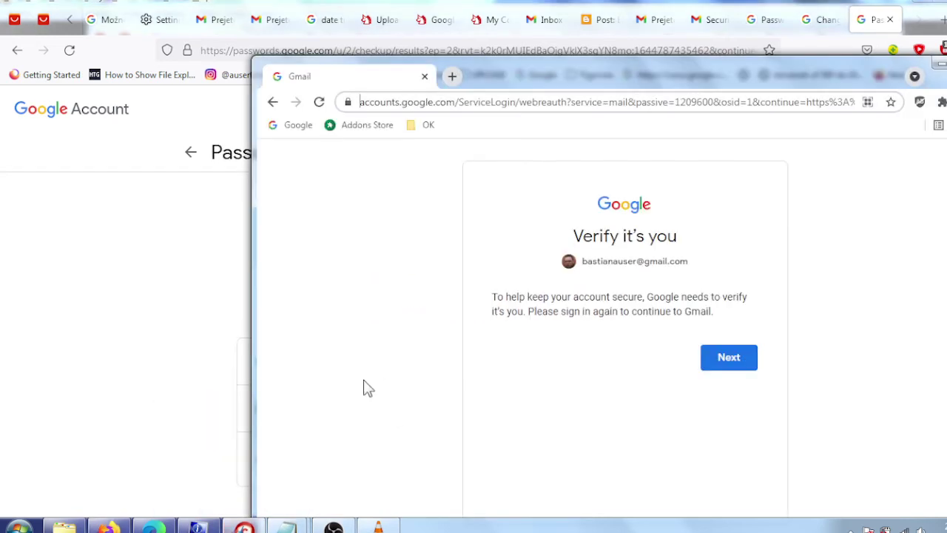
Maximize the Gmail window and sign in again with the account password and 2-Step Verification code.
{"action": "double_click", "coordinate": [929, 78]}
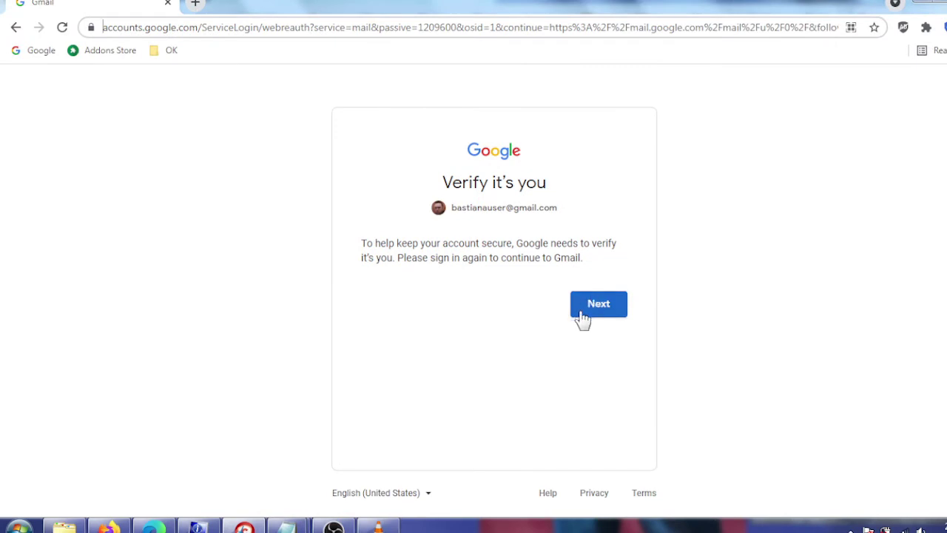
{"action": "left_click", "coordinate": [583, 312]}
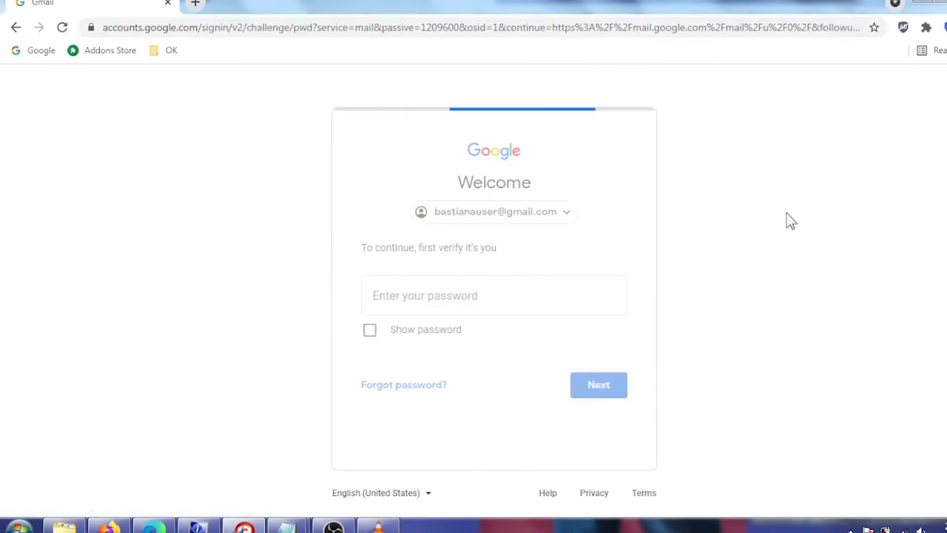
{"action": "key", "text": "ctrl+v"}
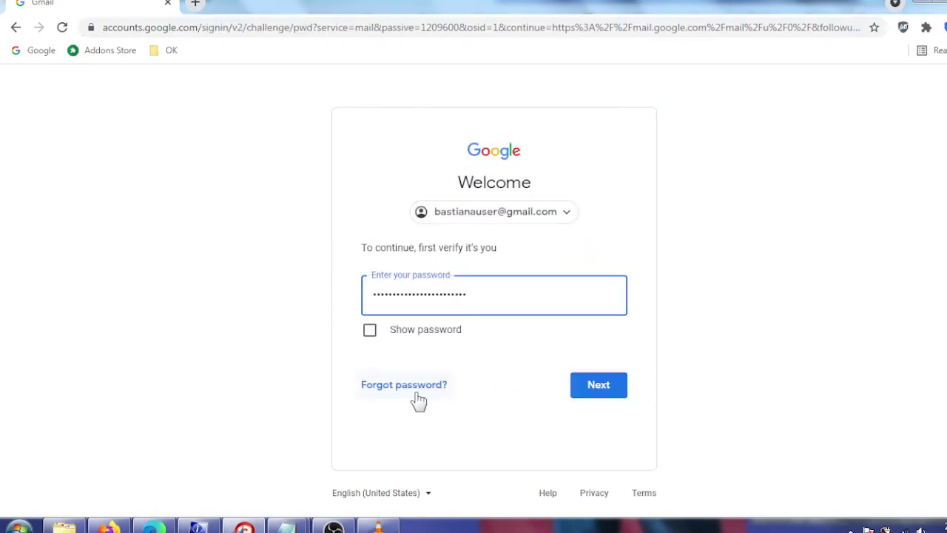
{"action": "left_click", "coordinate": [580, 390]}
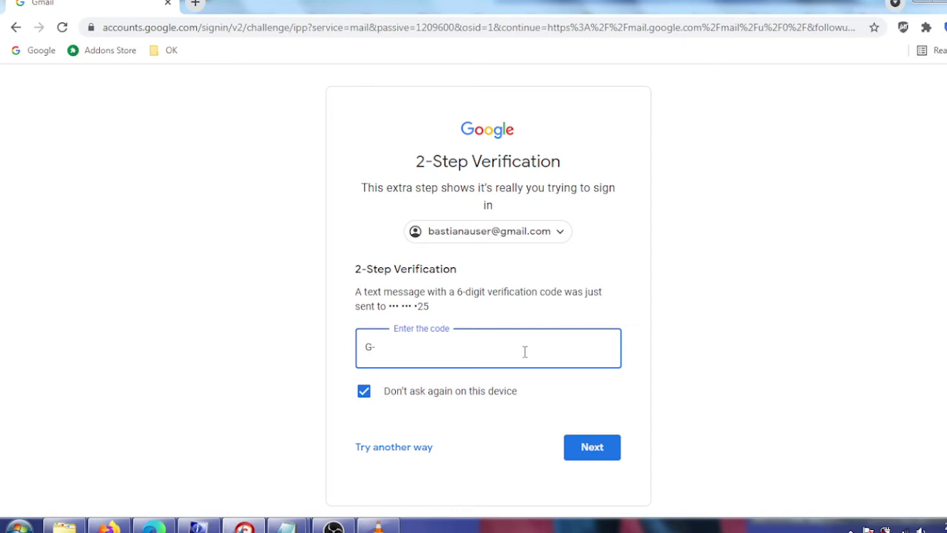
{"action": "left_click", "coordinate": [592, 452]}
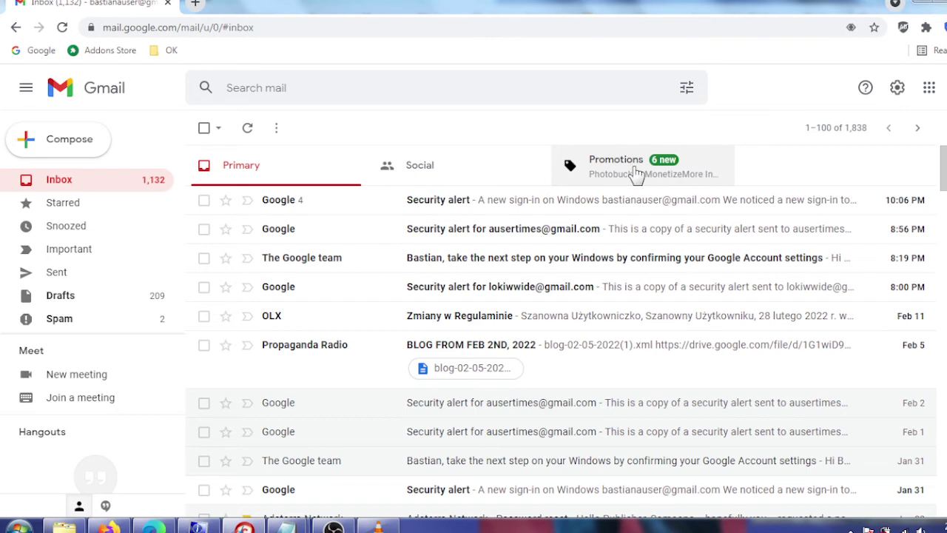
Show the inbox's Promotions tab, then open and close the account panel.
{"action": "left_click", "coordinate": [636, 172]}
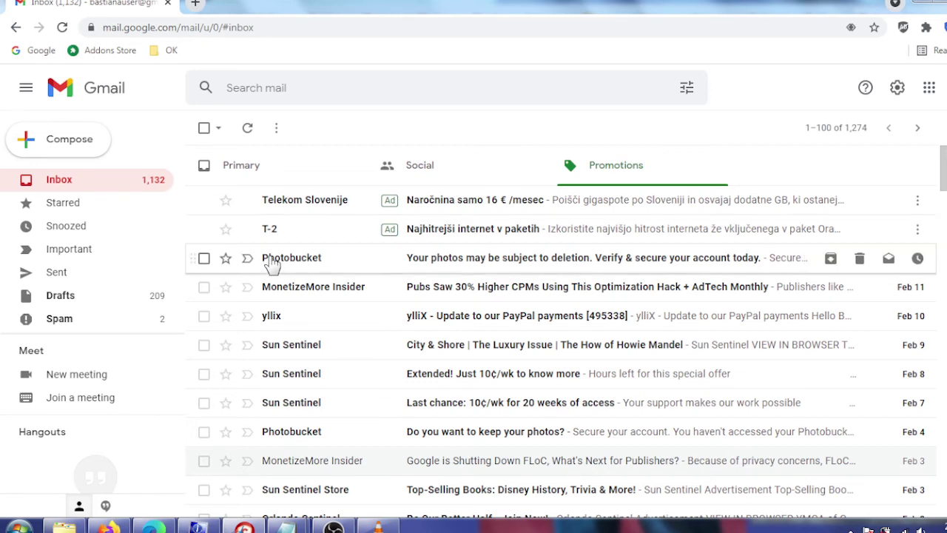
{"action": "mouse_move", "coordinate": [272, 263]}
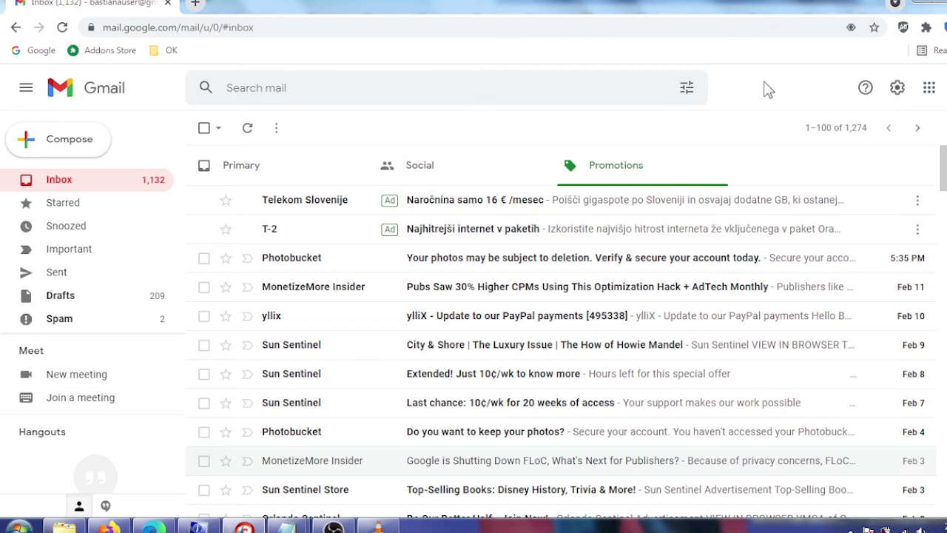
{"action": "left_click", "coordinate": [946, 88]}
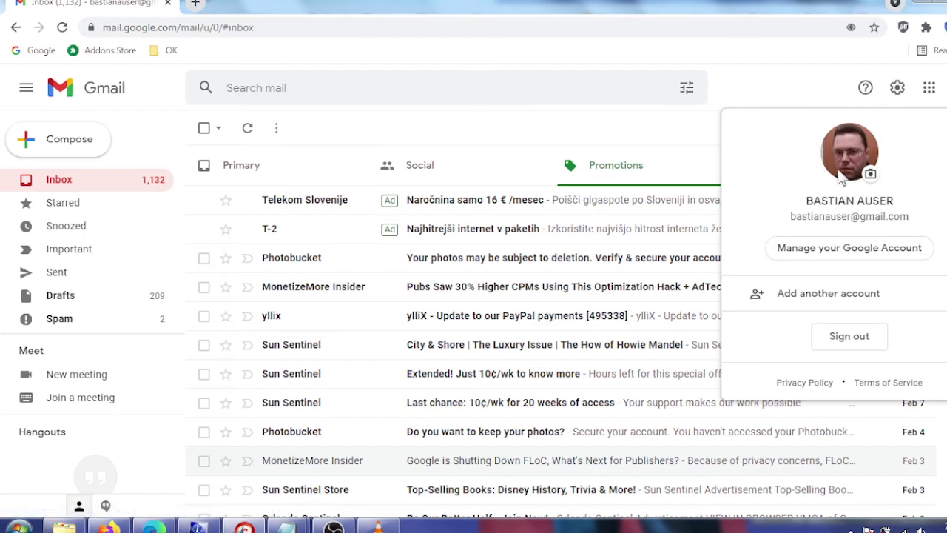
{"action": "left_click", "coordinate": [780, 86]}
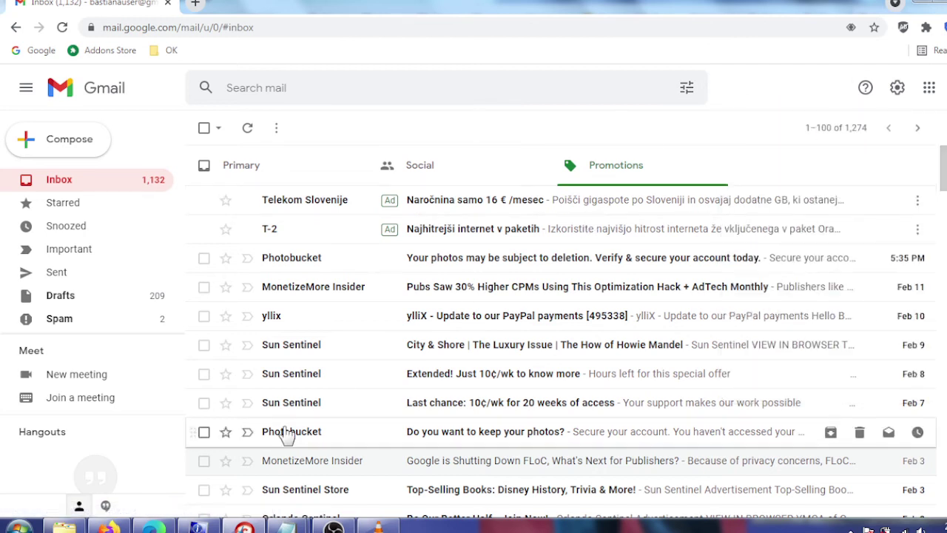
Bring the Firefox Password Checkup window forward and open and close the account switcher.
{"action": "mouse_move", "coordinate": [112, 527]}
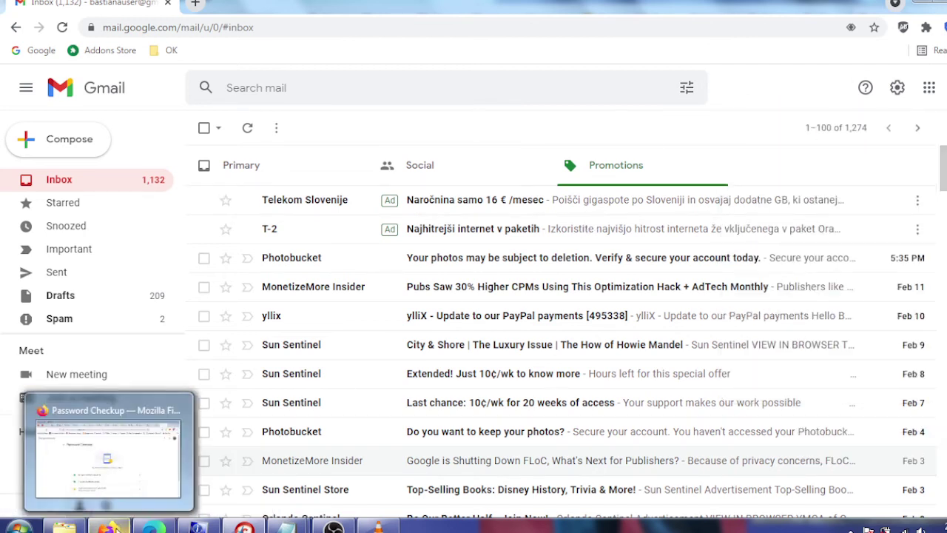
{"action": "left_click", "coordinate": [107, 459]}
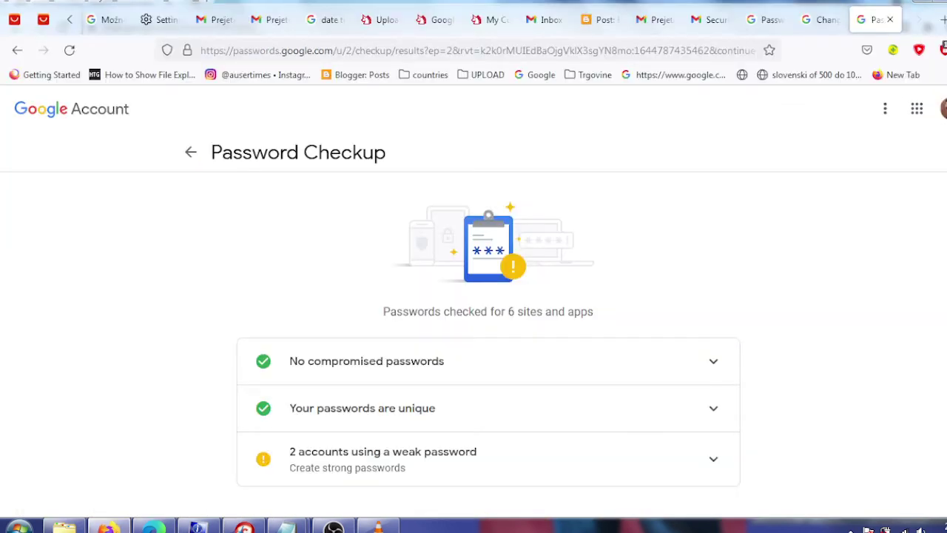
{"action": "left_click", "coordinate": [941, 111]}
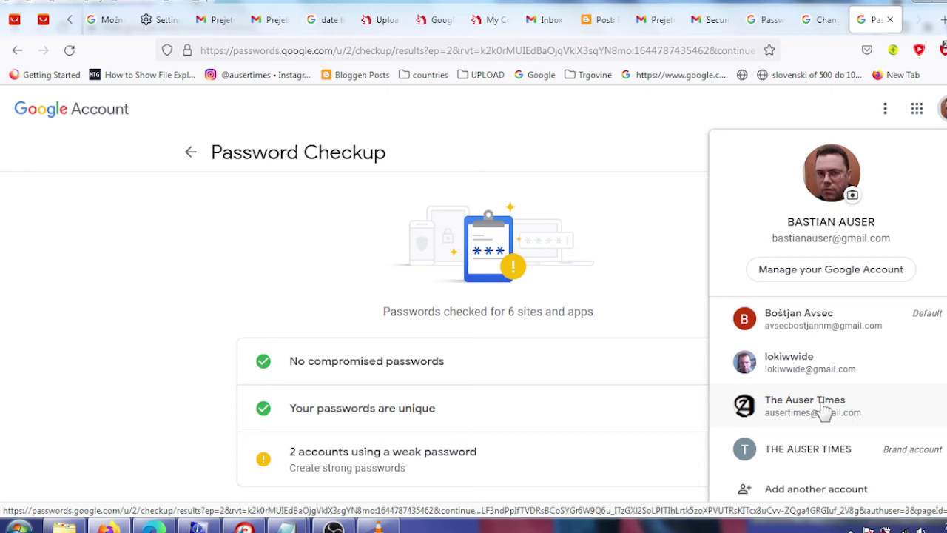
{"action": "left_click", "coordinate": [643, 222]}
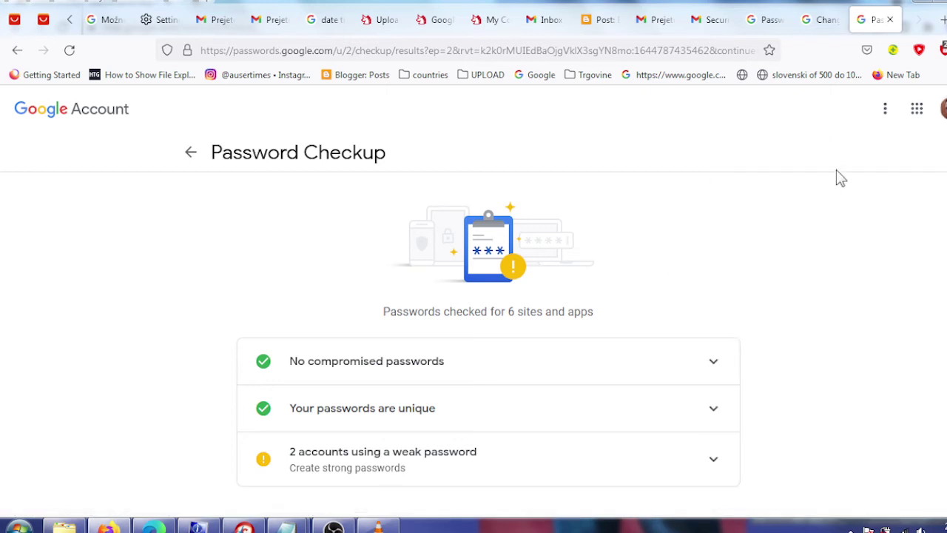
{"action": "scroll", "coordinate": [374, 112], "scroll_direction": "down", "scroll_amount": 2}
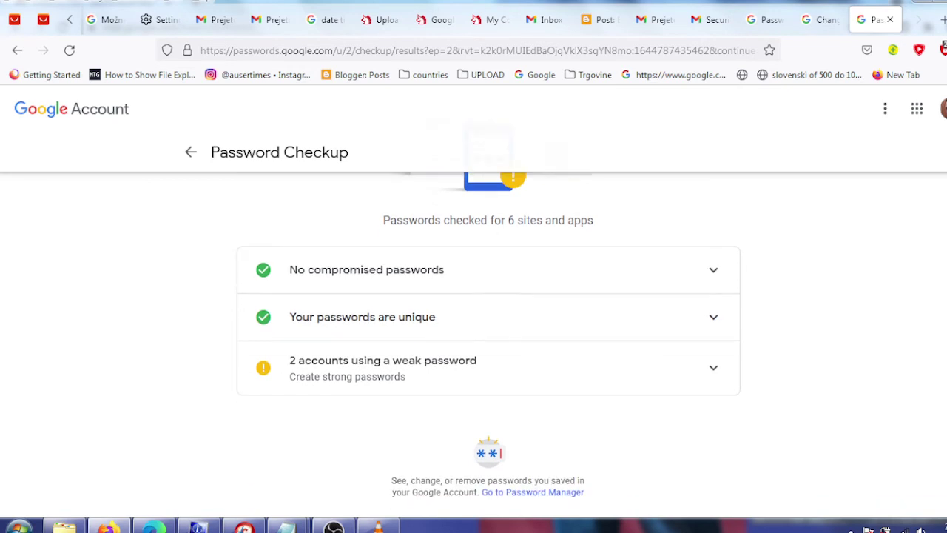
Switch back and forth between Password Checkup results and Security Checkup, ending on Security Checkup.
{"action": "left_click", "coordinate": [187, 155]}
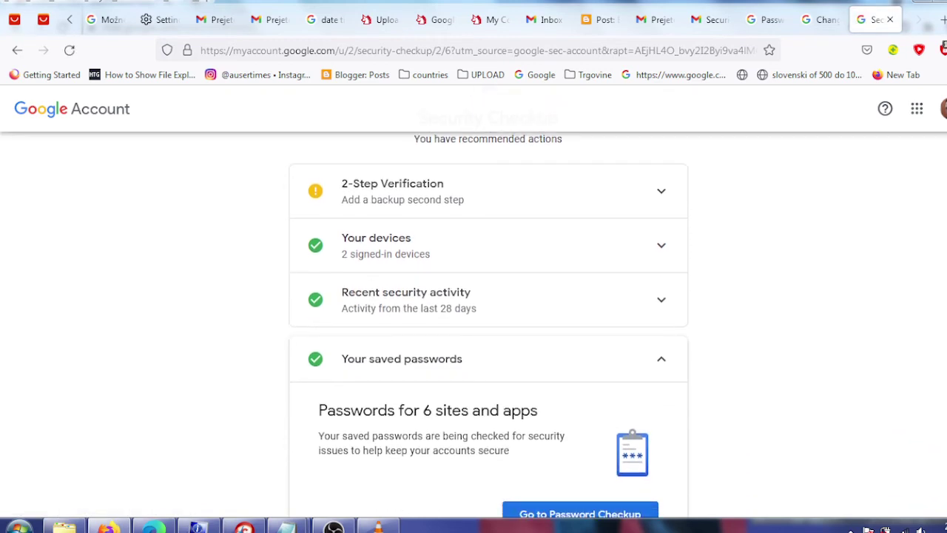
{"action": "scroll", "coordinate": [488, 325], "scroll_direction": "down", "scroll_amount": 1}
{"action": "scroll", "coordinate": [489, 326], "scroll_direction": "down", "scroll_amount": 1}
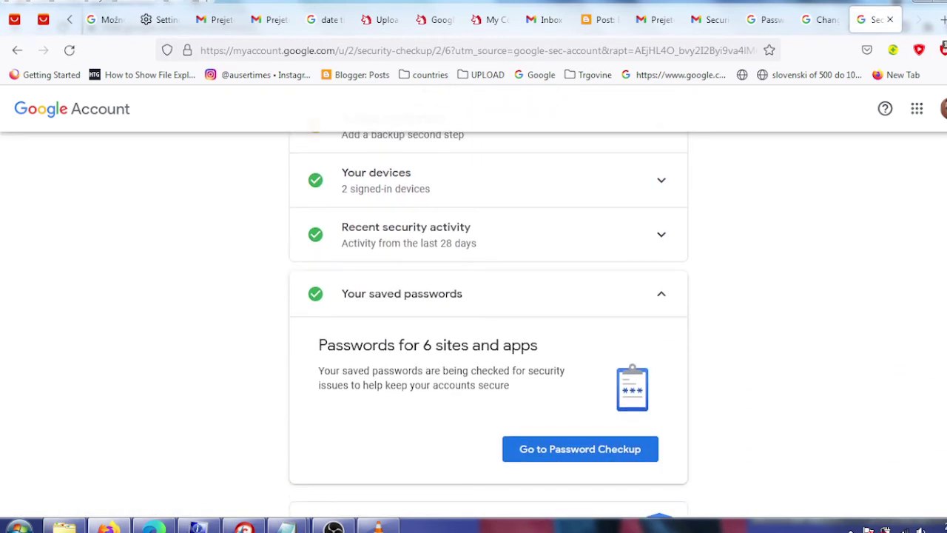
{"action": "scroll", "coordinate": [710, 133], "scroll_direction": "up", "scroll_amount": 3}
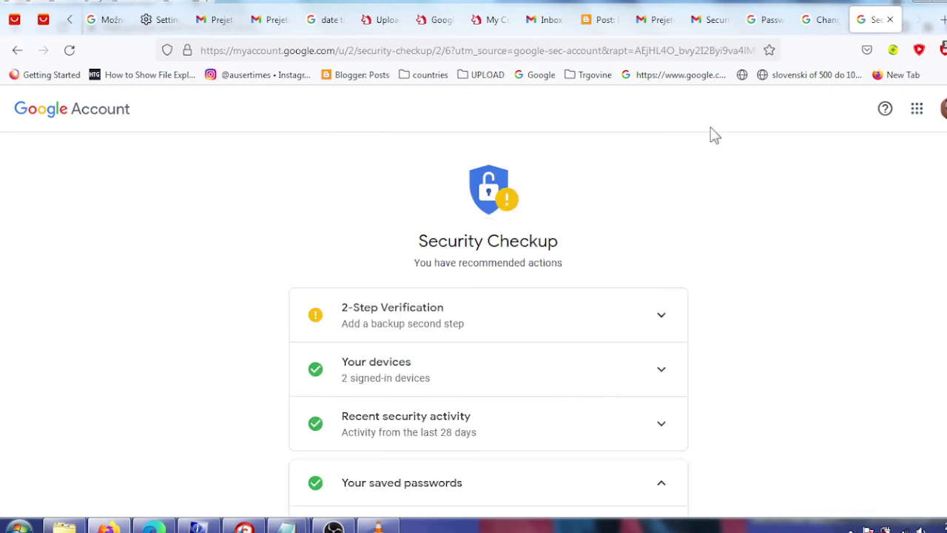
{"action": "left_click", "coordinate": [16, 52]}
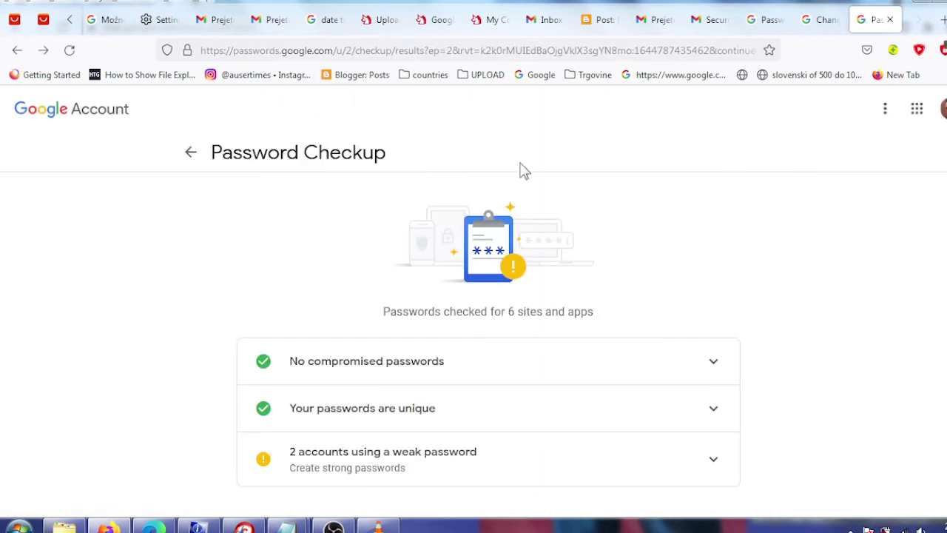
{"action": "left_click", "coordinate": [189, 154]}
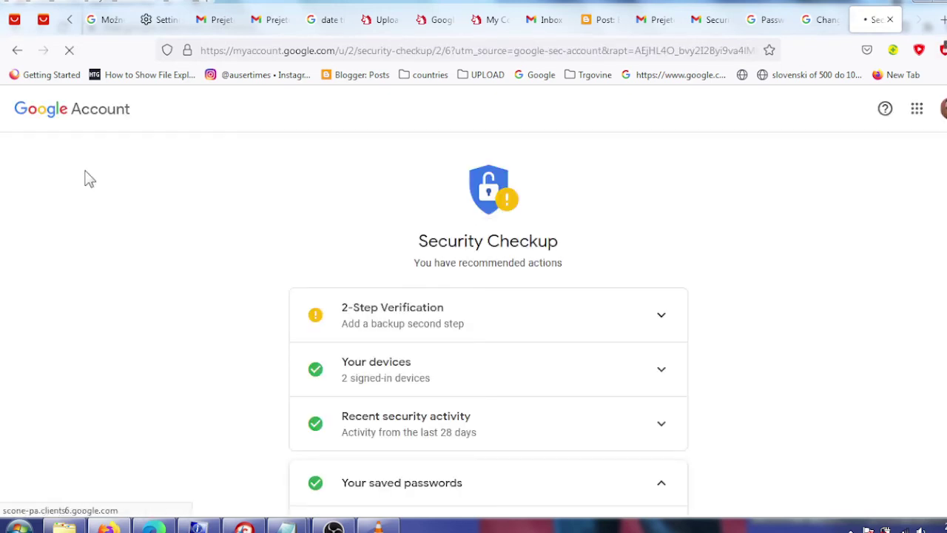
{"action": "left_click", "coordinate": [16, 51]}
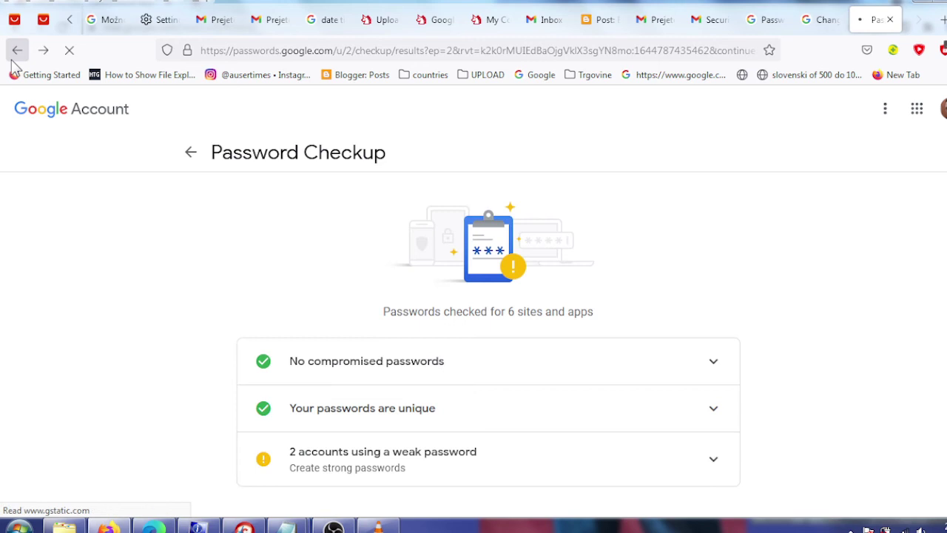
{"action": "left_click", "coordinate": [189, 169]}
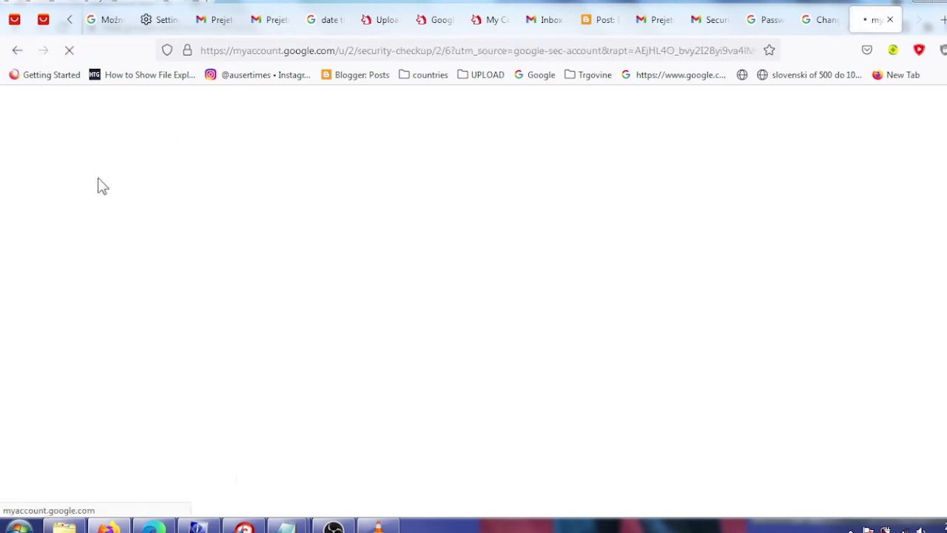
Return to the Password Checkup results, then open Gmail's sort options and the Google apps list.
{"action": "left_click", "coordinate": [17, 50]}
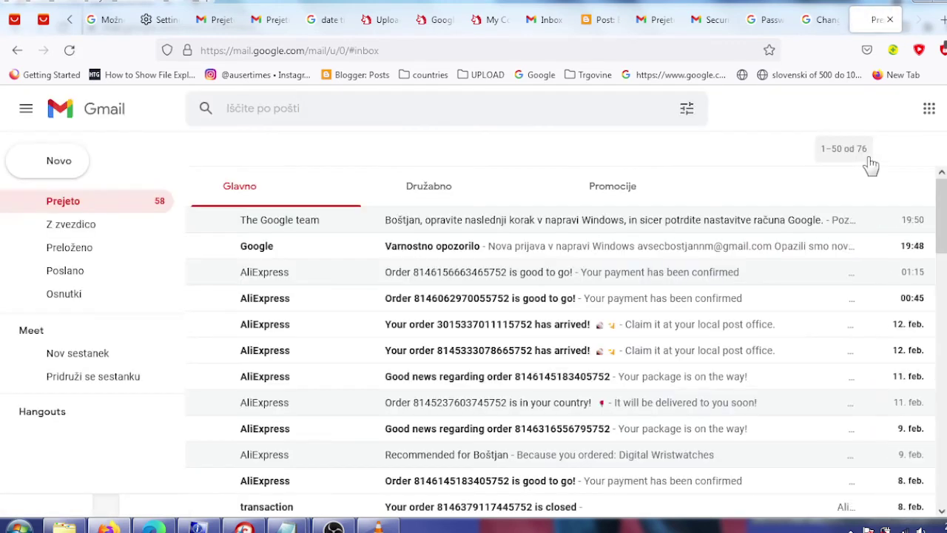
{"action": "left_click", "coordinate": [870, 158]}
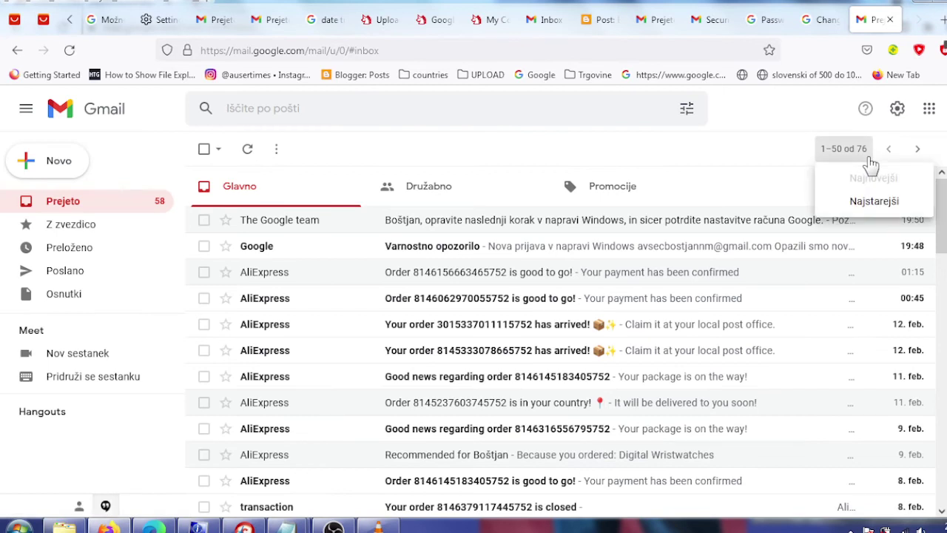
{"action": "left_click", "coordinate": [927, 111]}
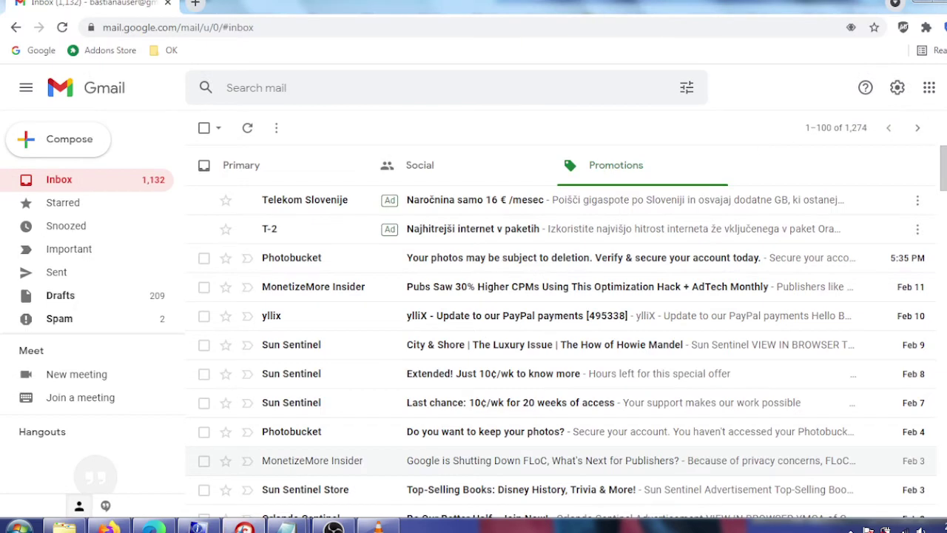
Open the account's recent activity details and maximize that window.
{"action": "left_click", "coordinate": [787, 89]}
{"action": "scroll", "coordinate": [562, 333], "scroll_direction": "down", "scroll_amount": 10}
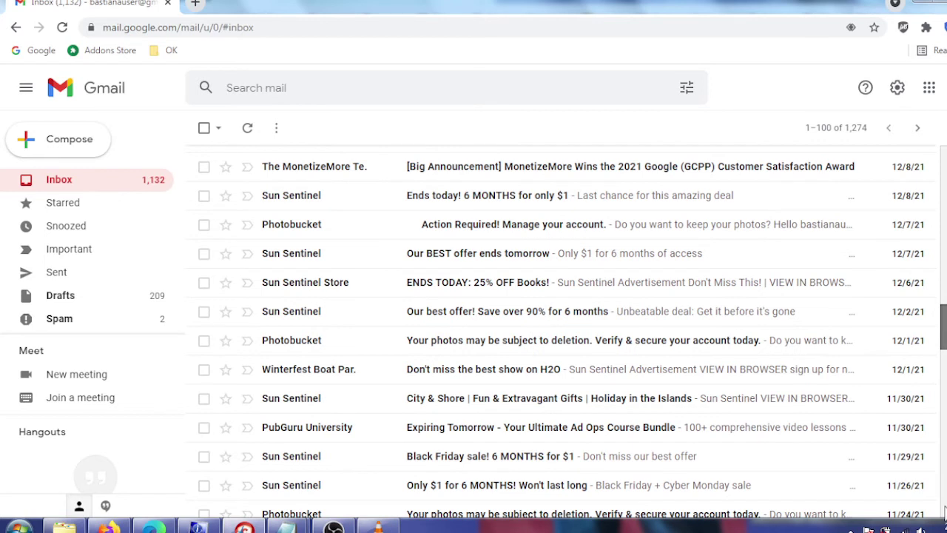
{"action": "scroll", "coordinate": [944, 510], "scroll_direction": "down", "scroll_amount": 10}
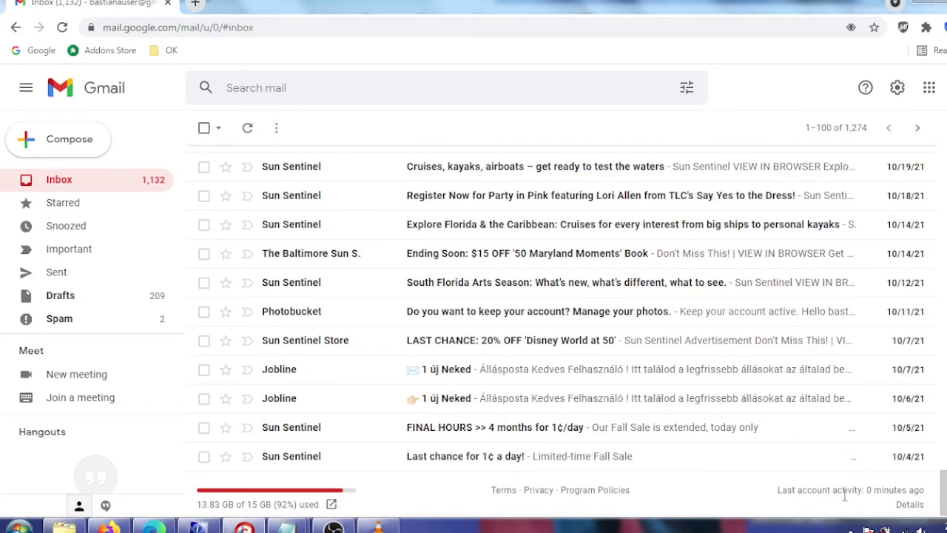
{"action": "left_click", "coordinate": [910, 506]}
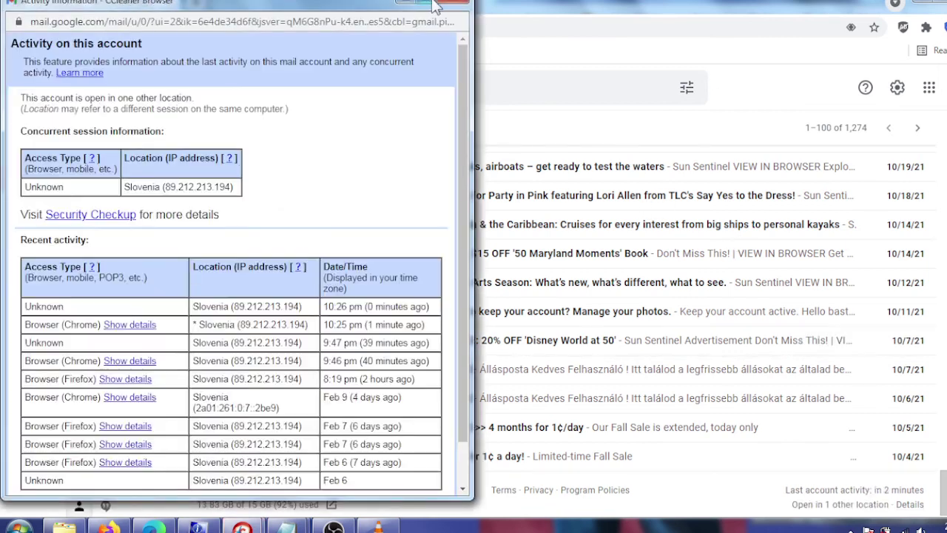
{"action": "left_click", "coordinate": [435, 5]}
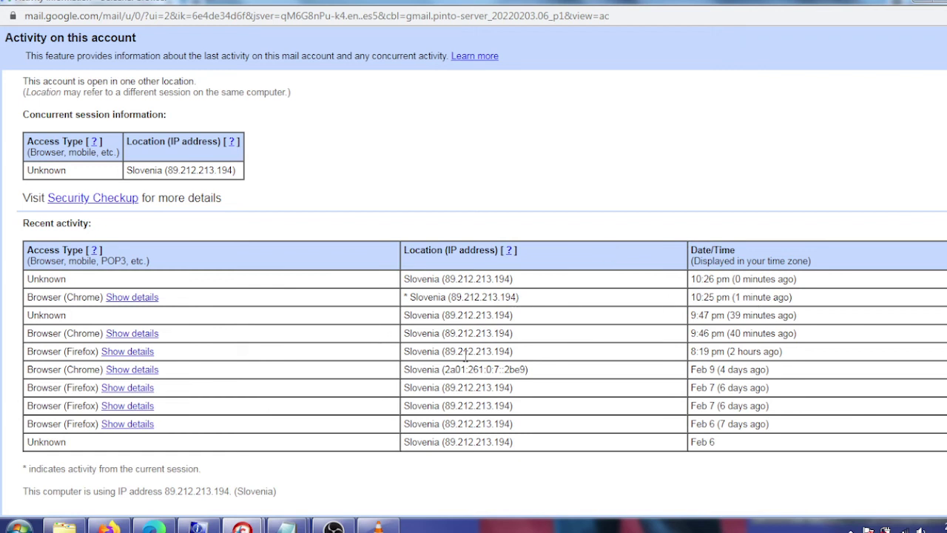
Reveal browser details for all seven sessions, from the 10:25 pm one back to Feb 6.
{"action": "left_click", "coordinate": [143, 298]}
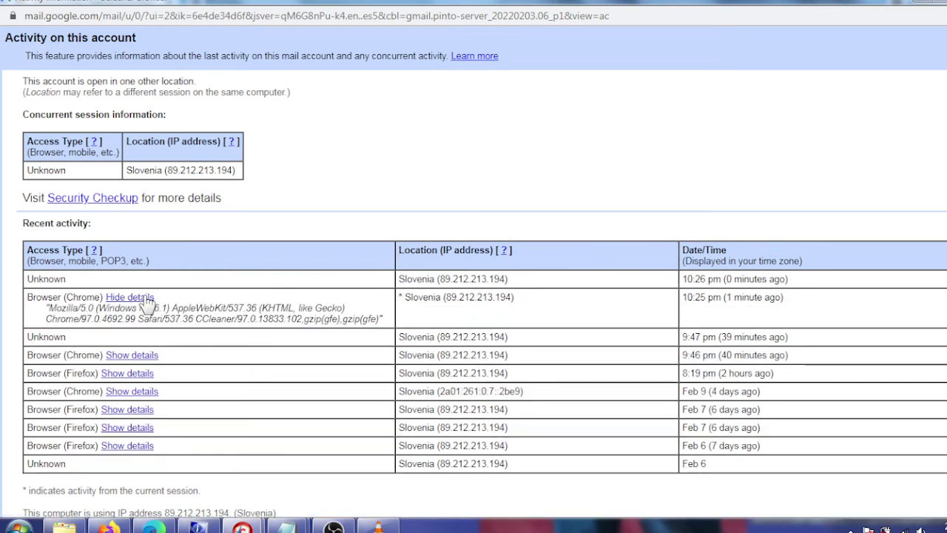
{"action": "left_click", "coordinate": [141, 356]}
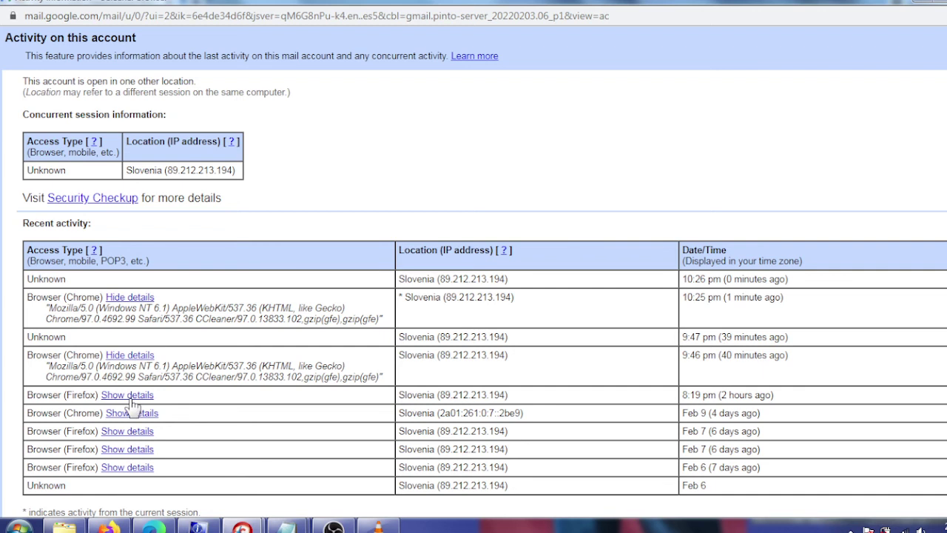
{"action": "left_click", "coordinate": [127, 397]}
{"action": "left_click", "coordinate": [133, 436]}
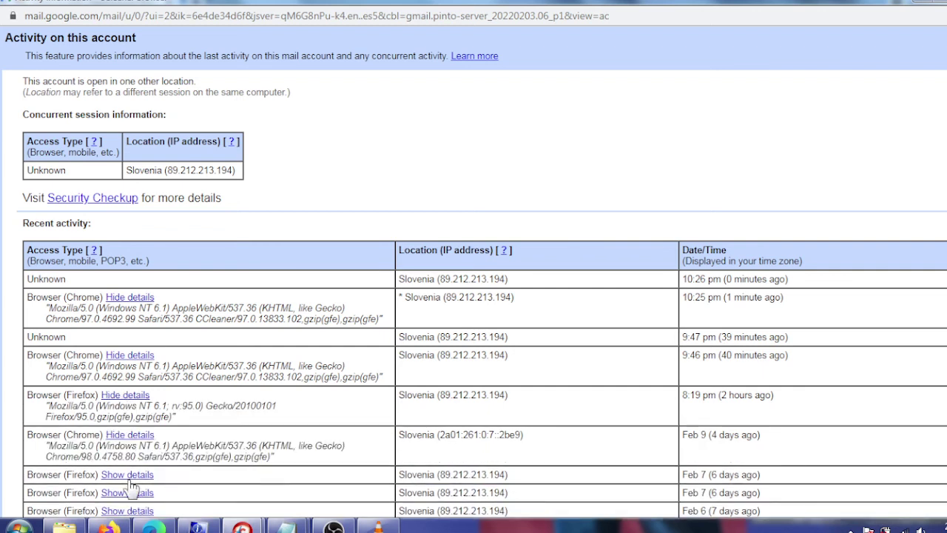
{"action": "left_click", "coordinate": [127, 475]}
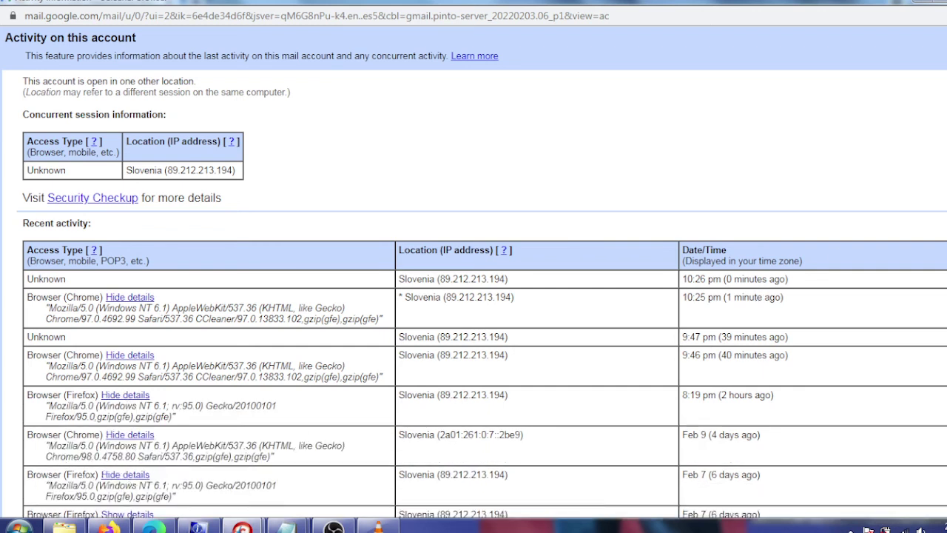
{"action": "scroll", "coordinate": [814, 222], "scroll_direction": "down", "scroll_amount": 2}
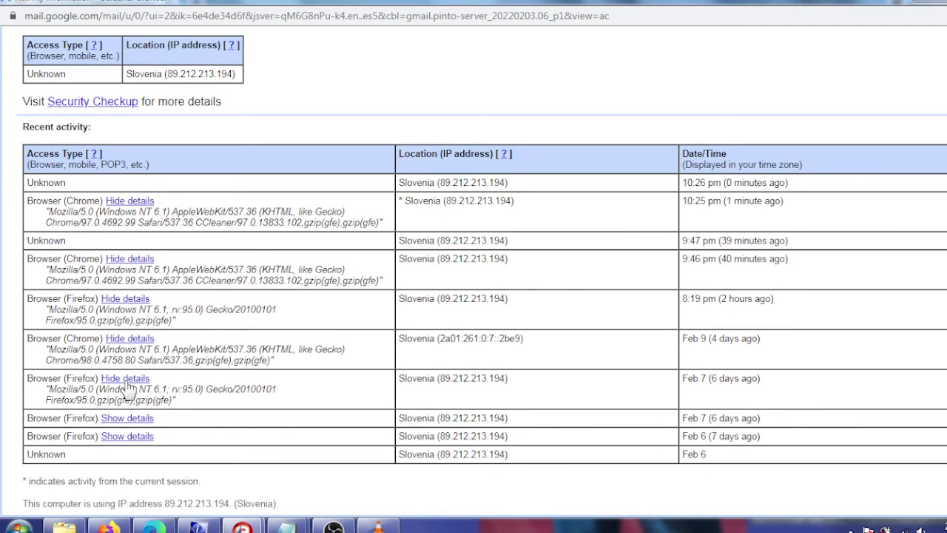
{"action": "left_click", "coordinate": [130, 421]}
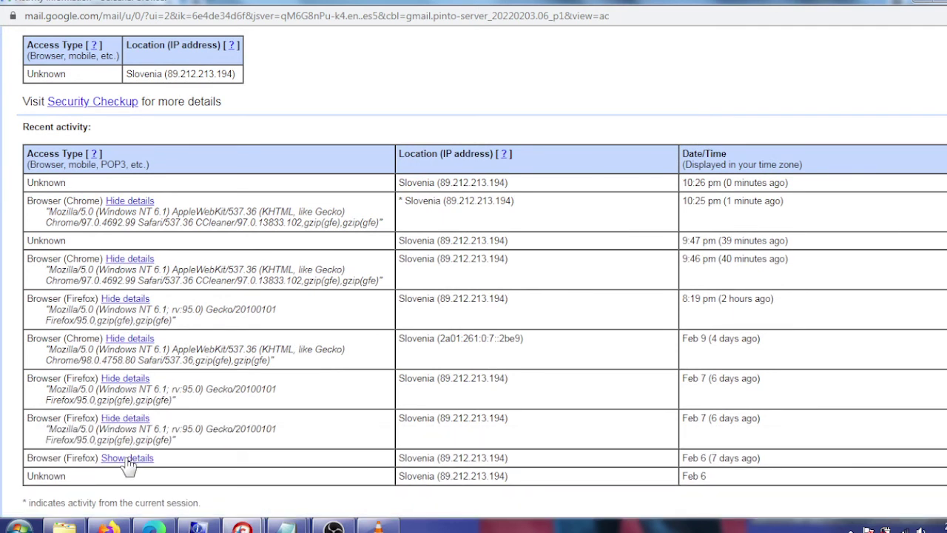
{"action": "left_click", "coordinate": [128, 459]}
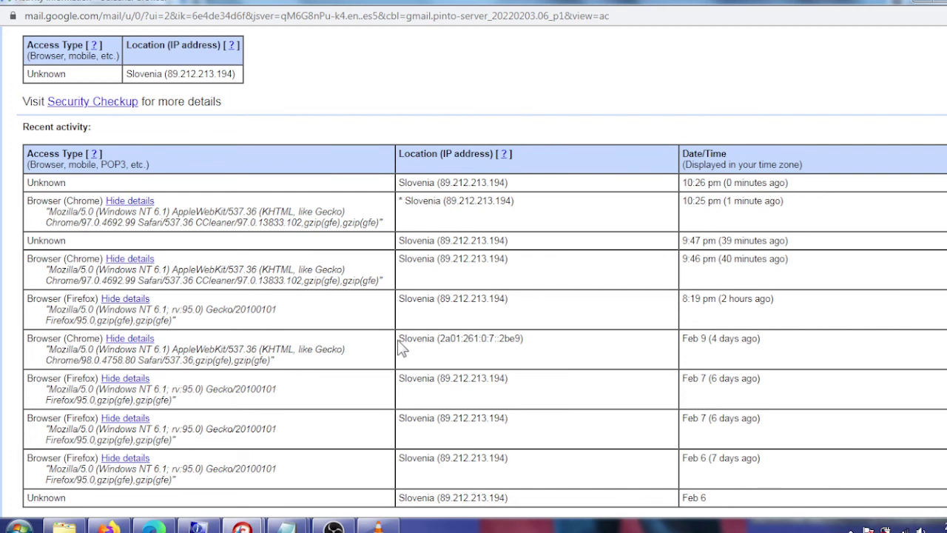
Copy the Feb 9 session's IPv6 location text.
{"action": "left_click_drag", "start_coordinate": [399, 340], "coordinate": [536, 346]}
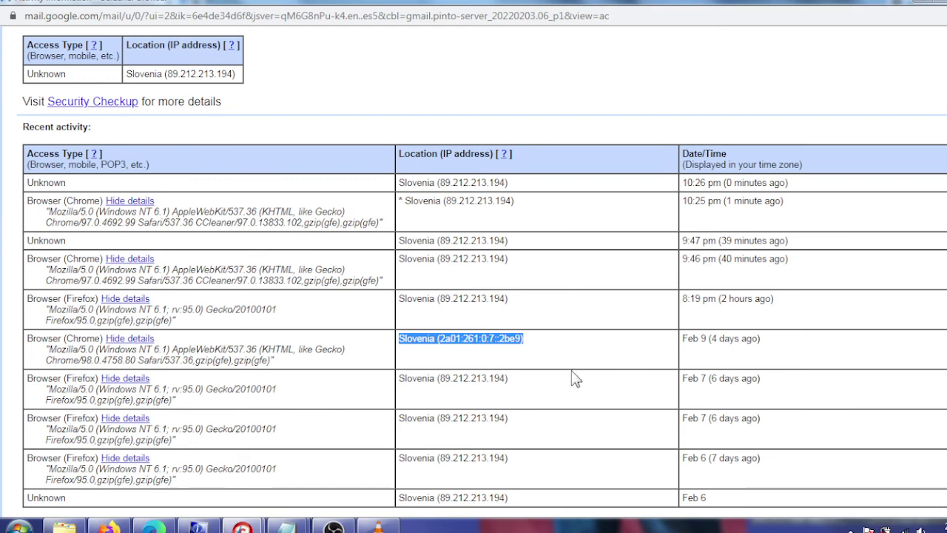
{"action": "right_click", "coordinate": [465, 337]}
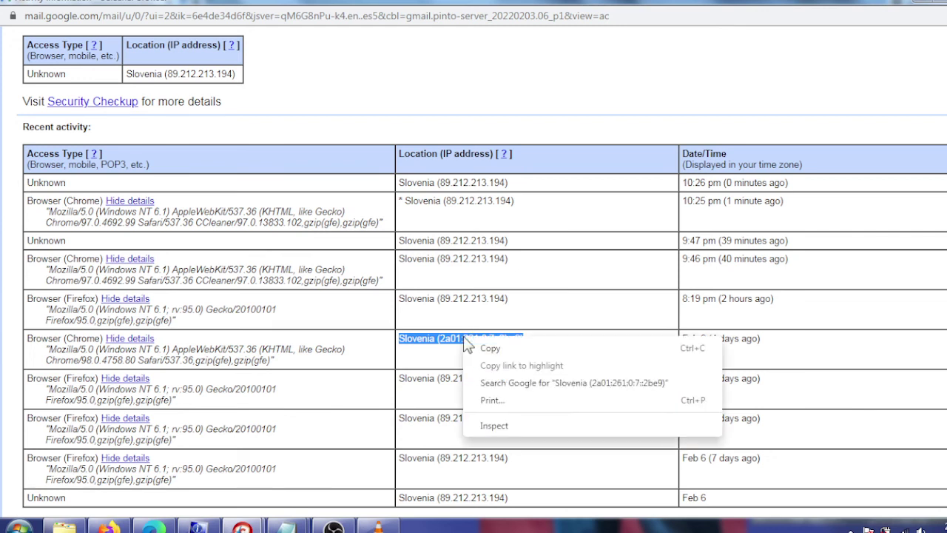
{"action": "left_click", "coordinate": [474, 347]}
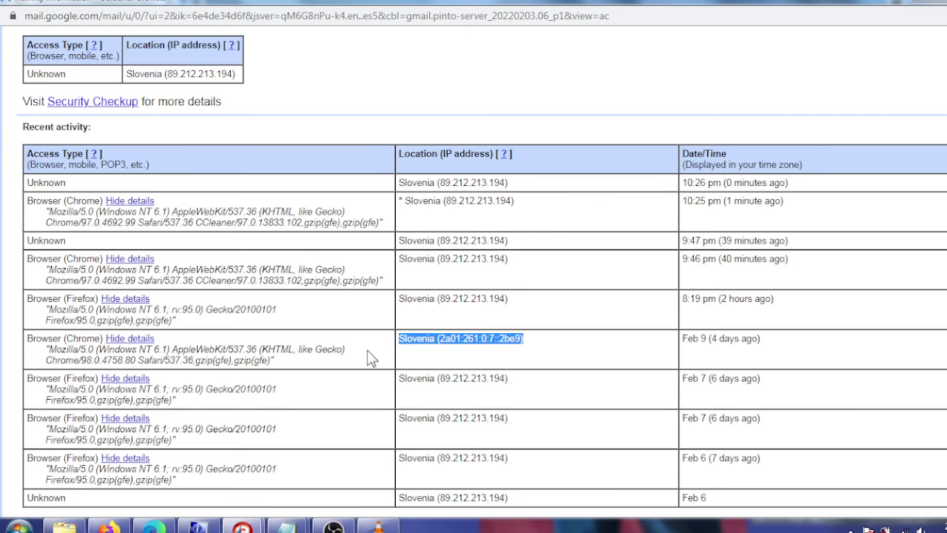
{"action": "left_click", "coordinate": [20, 526]}
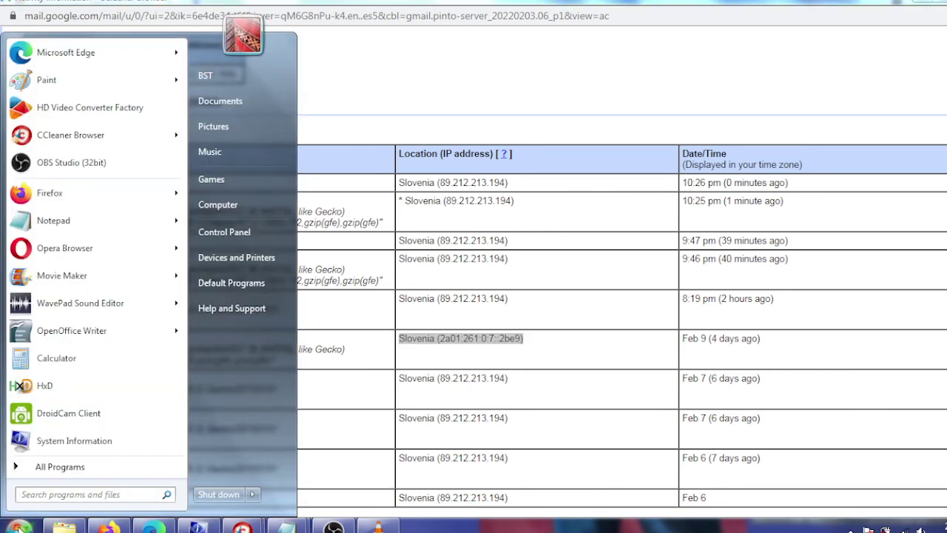
Search the Start menu for GOOGLE and chrome, then browse All Programs.
{"action": "type", "text": "GOOGLE"}
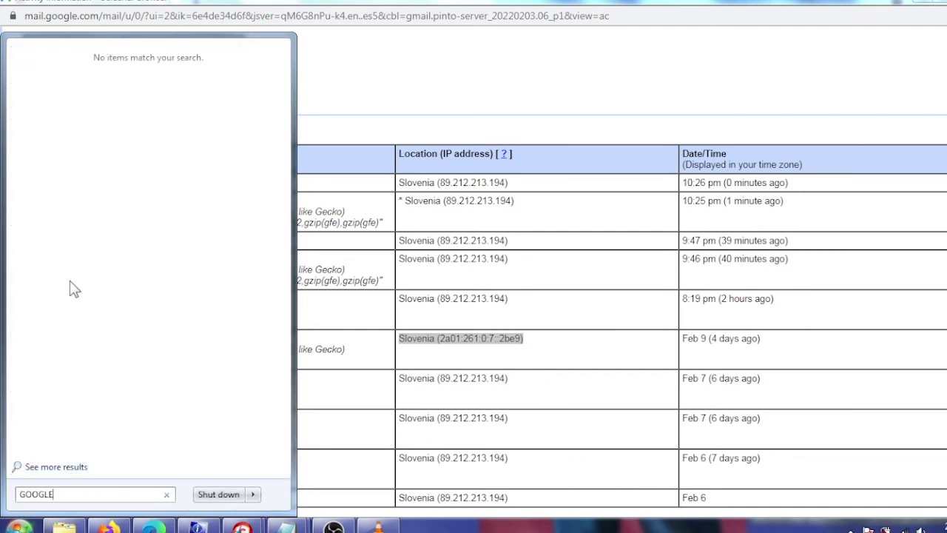
{"action": "key", "text": "BackSpace"}
{"action": "key", "text": "BackSpace"}
{"action": "key", "text": "BackSpace"}
{"action": "key", "text": "BackSpace"}
{"action": "key", "text": "BackSpace"}
{"action": "key", "text": "BackSpace"}
{"action": "type", "text": "chrome"}
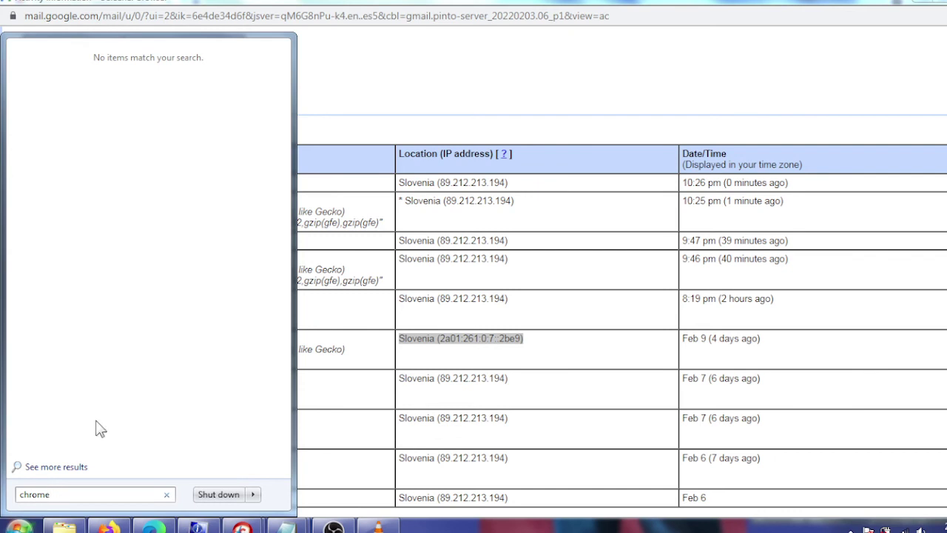
{"action": "key", "text": "BackSpace"}
{"action": "key", "text": "BackSpace"}
{"action": "key", "text": "BackSpace"}
{"action": "key", "text": "BackSpace"}
{"action": "key", "text": "BackSpace"}
{"action": "key", "text": "BackSpace"}
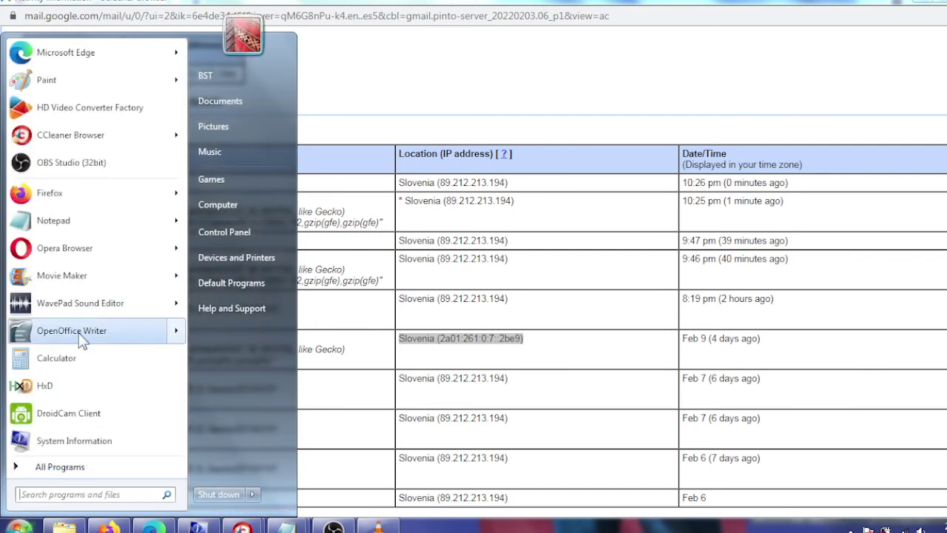
{"action": "left_click", "coordinate": [68, 468]}
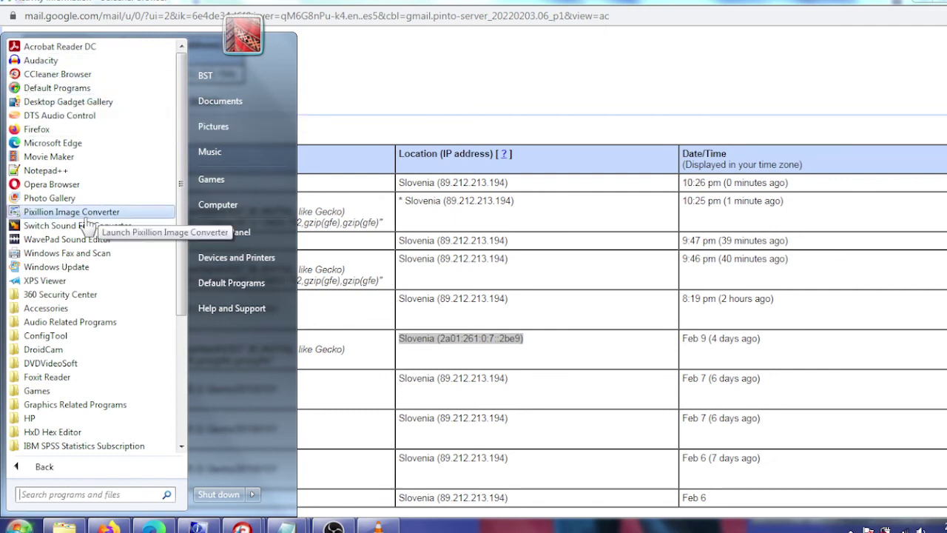
Open the Network and Sharing Center.
{"action": "left_click", "coordinate": [175, 342]}
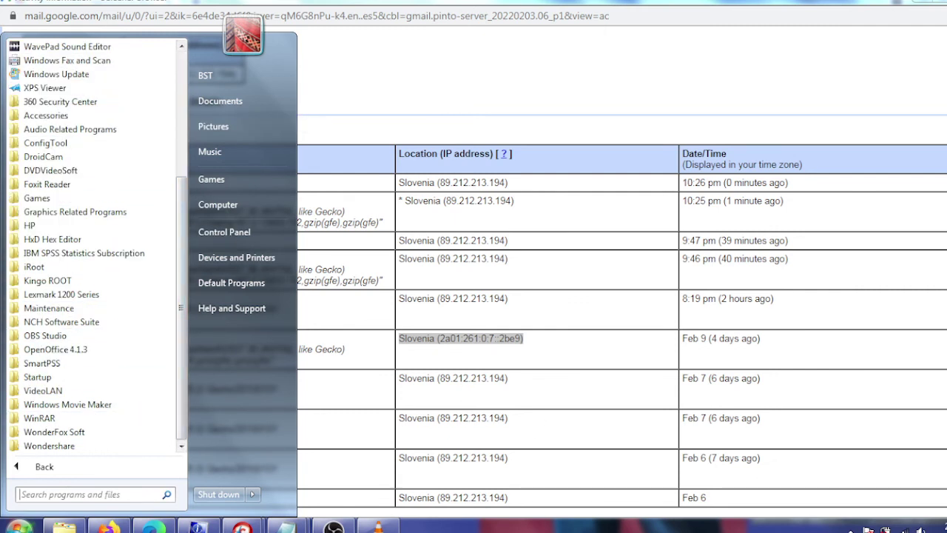
{"action": "right_click", "coordinate": [903, 530]}
{"action": "left_click", "coordinate": [709, 318]}
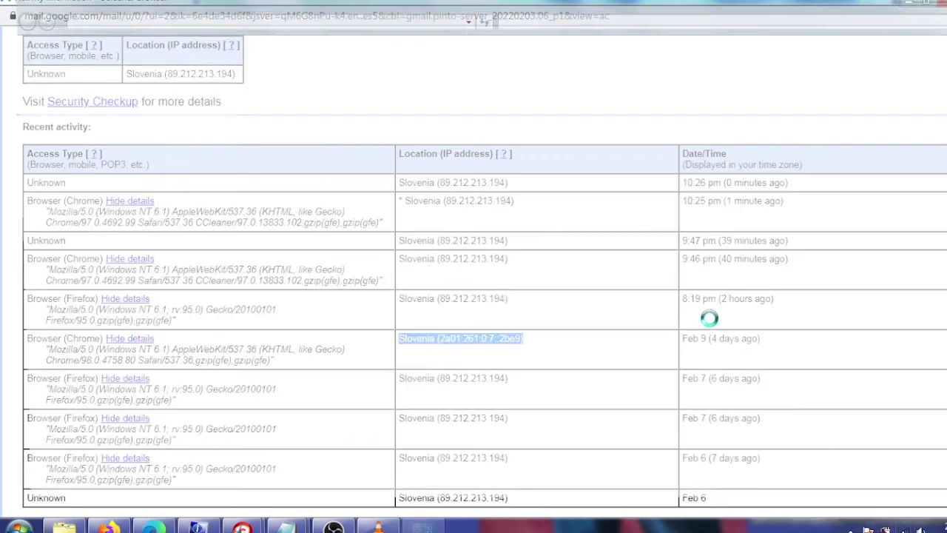
Open Programs and Features from the main Control Panel and scroll through installed programs.
{"action": "left_click", "coordinate": [111, 16]}
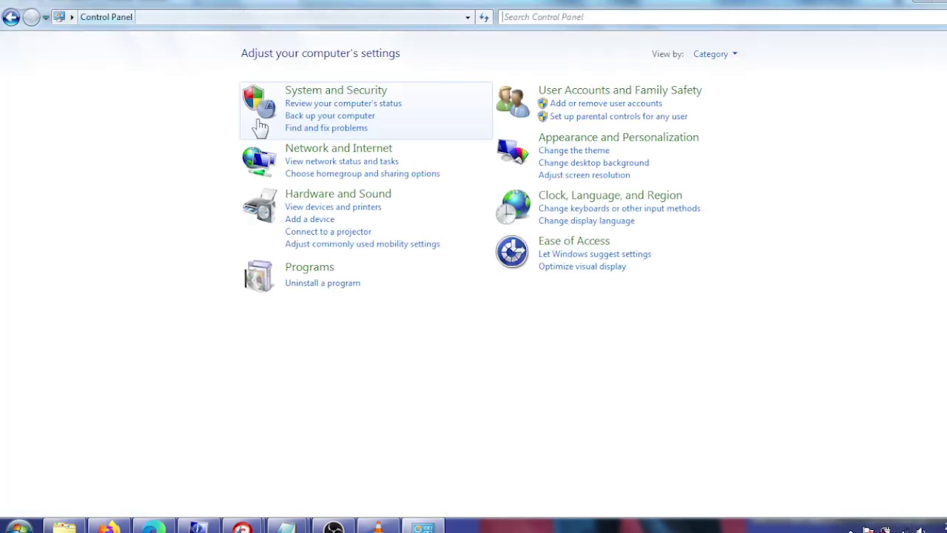
{"action": "left_click", "coordinate": [309, 268]}
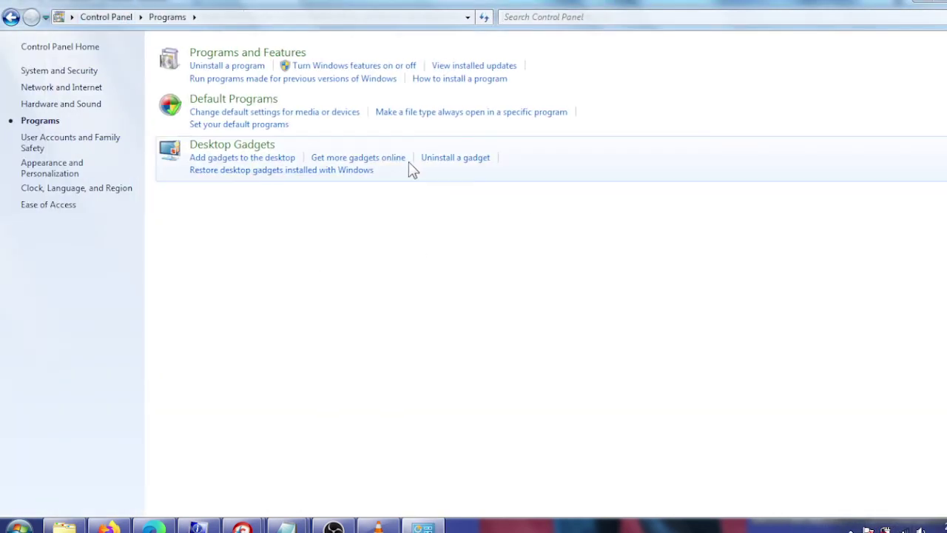
{"action": "left_click", "coordinate": [231, 51]}
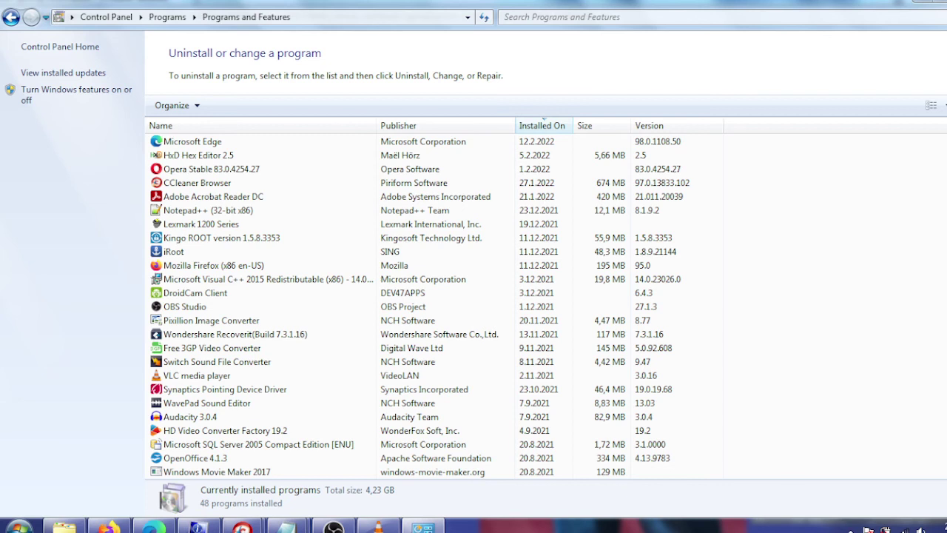
{"action": "scroll", "coordinate": [419, 305], "scroll_direction": "down", "scroll_amount": 5}
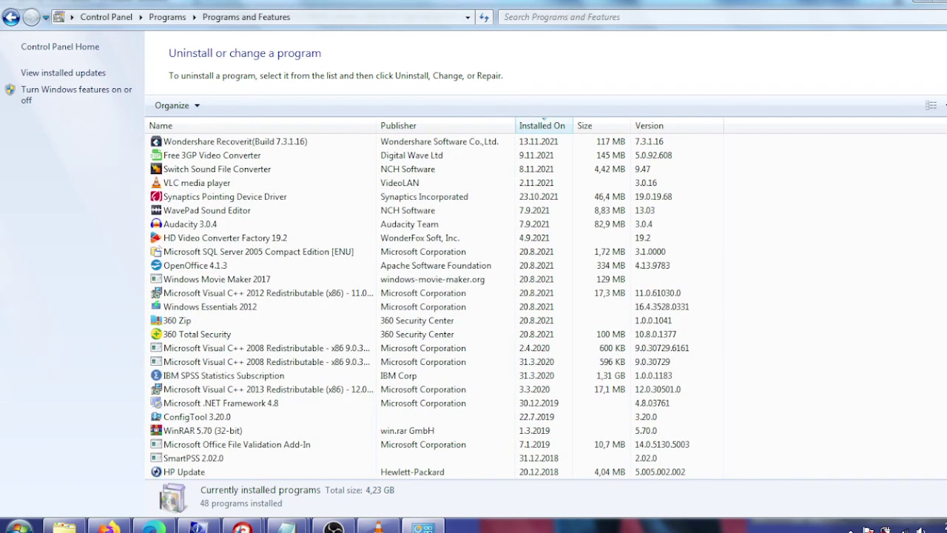
{"action": "scroll", "coordinate": [419, 306], "scroll_direction": "down", "scroll_amount": 2}
{"action": "scroll", "coordinate": [419, 306], "scroll_direction": "down", "scroll_amount": 2}
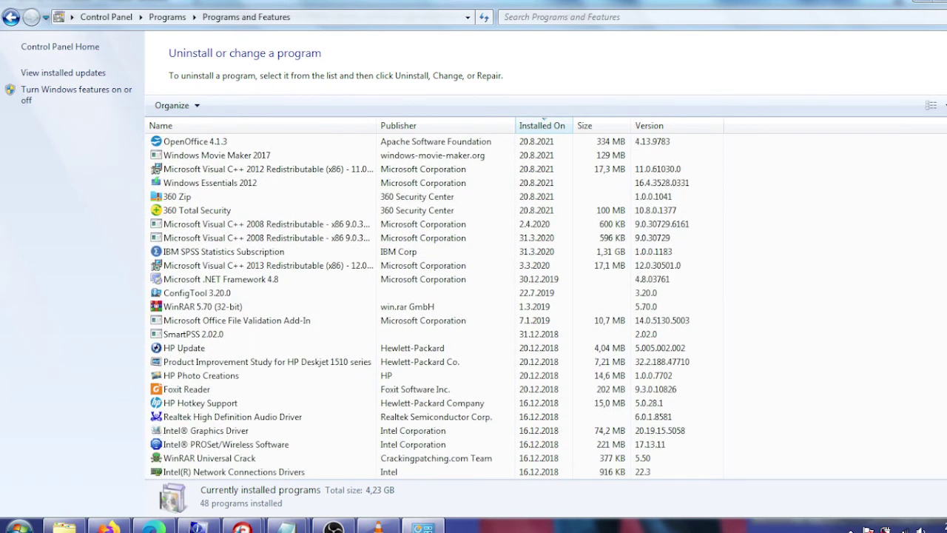
{"action": "scroll", "coordinate": [420, 306], "scroll_direction": "up", "scroll_amount": 8}
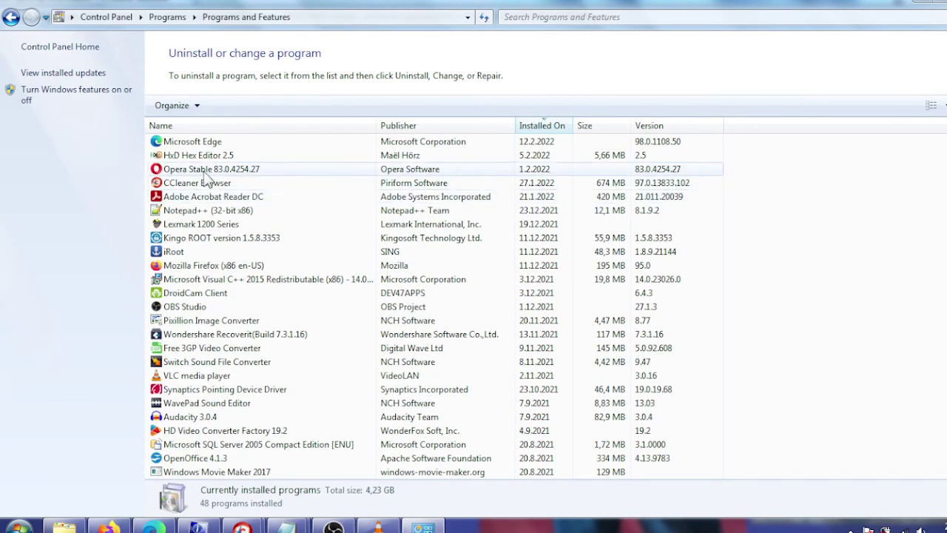
Inspect the Opera Stable, Microsoft Edge and Mozilla Firefox entries, then return to Gmail's activity page.
{"action": "left_click", "coordinate": [204, 173]}
{"action": "left_click", "coordinate": [174, 141]}
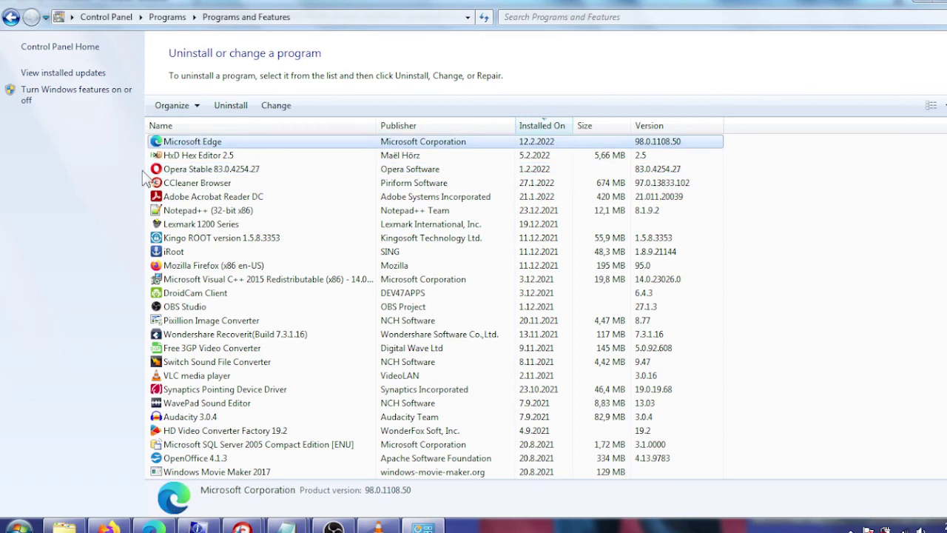
{"action": "left_click", "coordinate": [195, 268]}
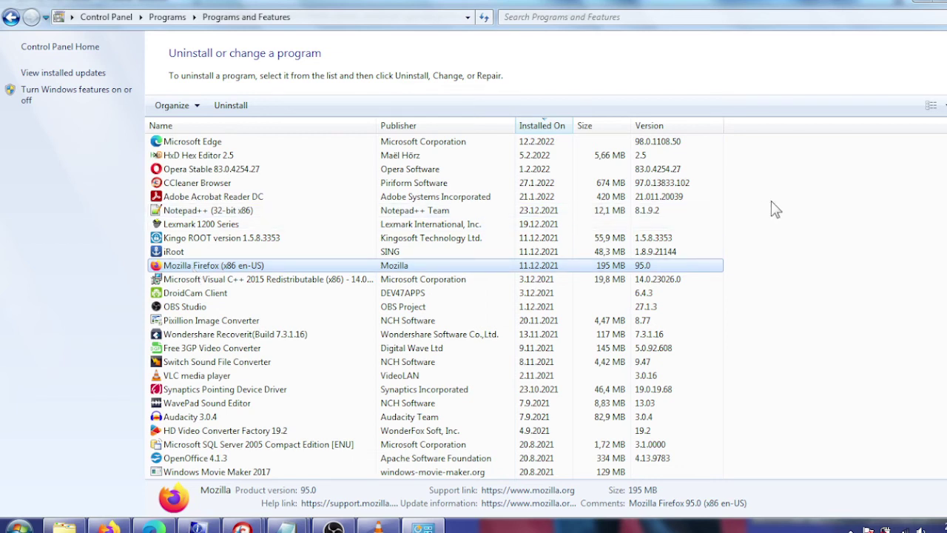
{"action": "scroll", "coordinate": [435, 306], "scroll_direction": "down", "scroll_amount": 4}
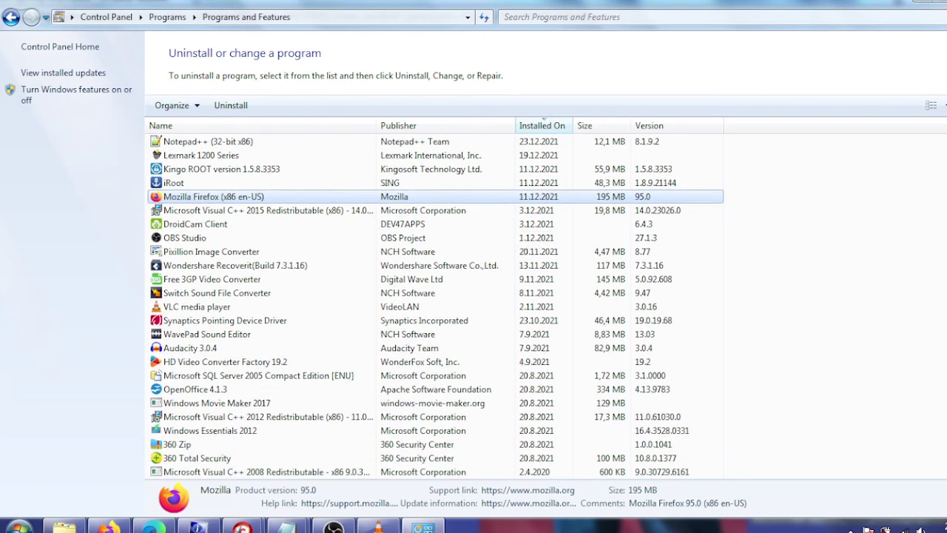
{"action": "scroll", "coordinate": [435, 306], "scroll_direction": "down", "scroll_amount": 1}
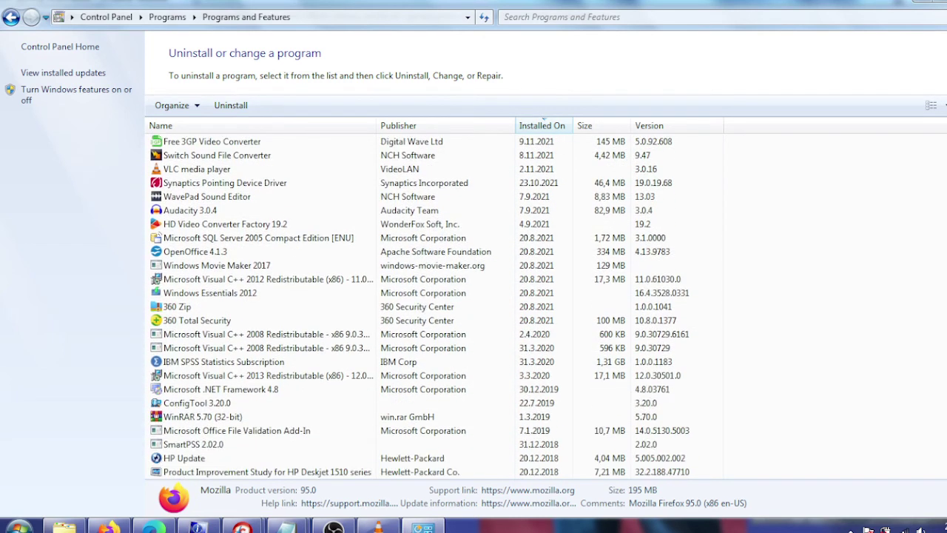
{"action": "scroll", "coordinate": [435, 306], "scroll_direction": "down", "scroll_amount": 2}
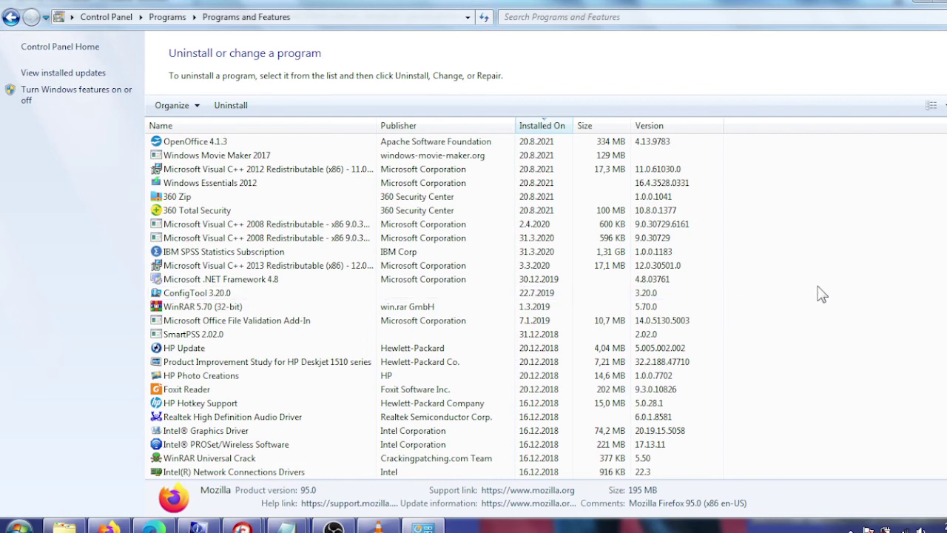
{"action": "scroll", "coordinate": [822, 294], "scroll_direction": "up", "scroll_amount": 8}
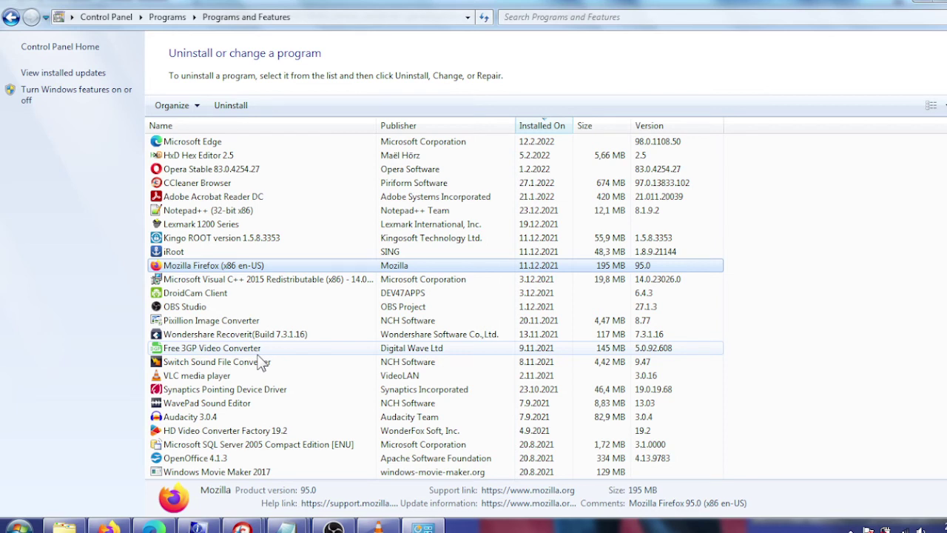
{"action": "mouse_move", "coordinate": [242, 527]}
{"action": "left_click", "coordinate": [319, 457]}
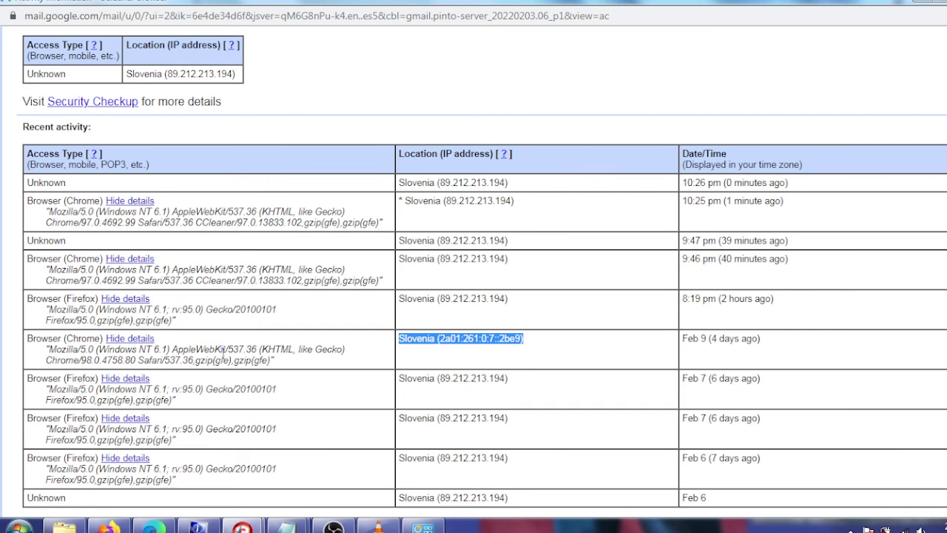
{"action": "right_click", "coordinate": [477, 341]}
{"action": "left_click", "coordinate": [507, 349]}
{"action": "left_click", "coordinate": [110, 526]}
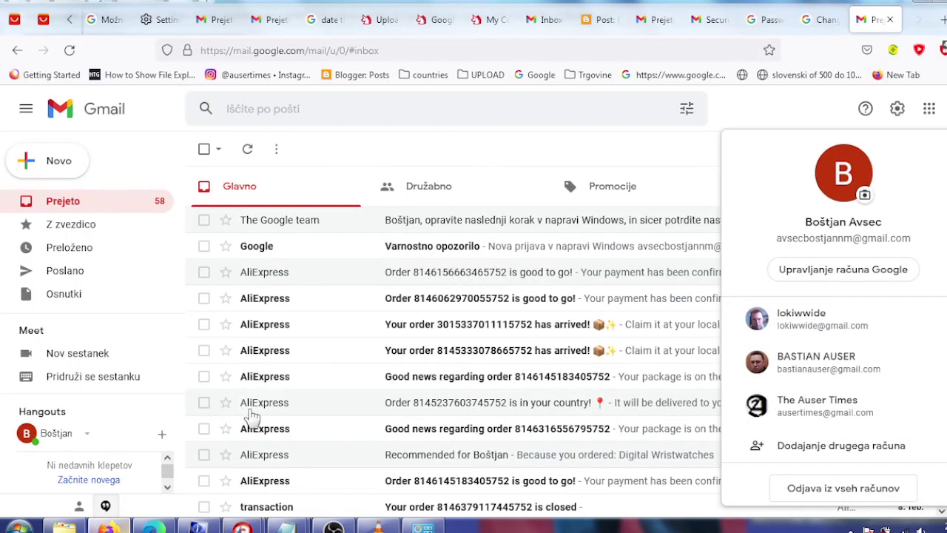
{"action": "left_click", "coordinate": [151, 527]}
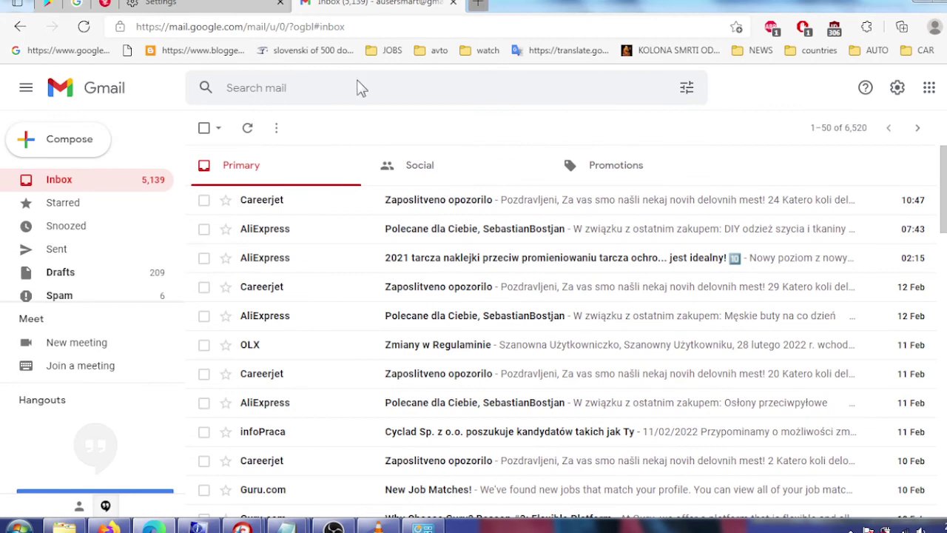
{"action": "key", "text": "ctrl+t"}
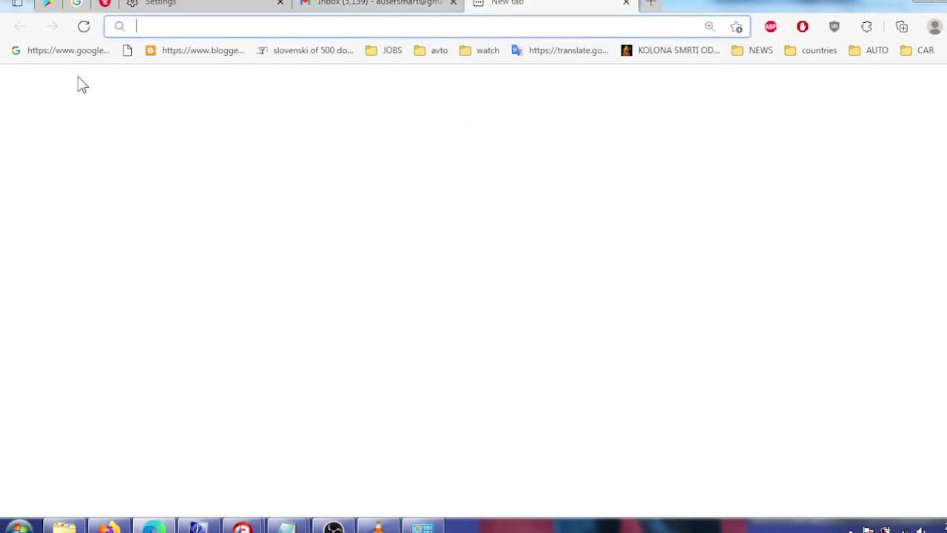
{"action": "left_click", "coordinate": [47, 49]}
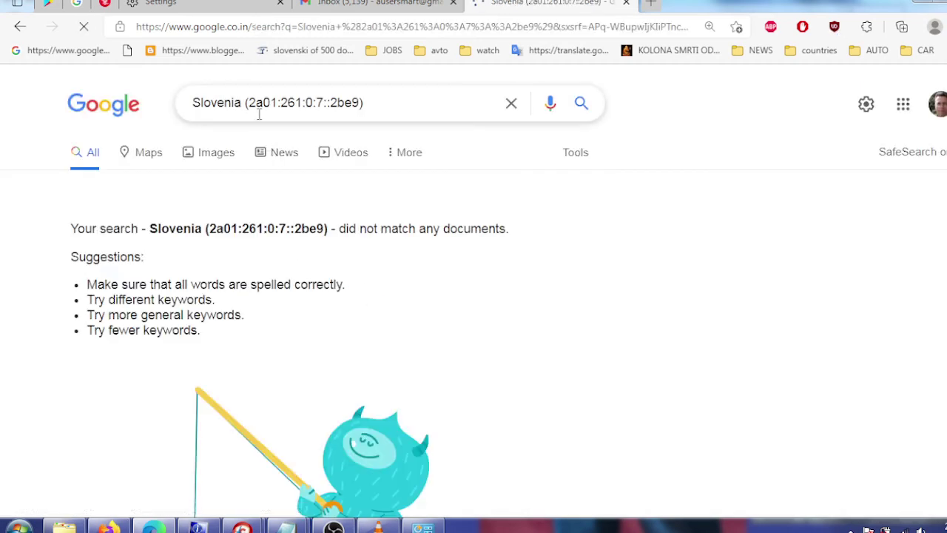
{"action": "left_click_drag", "start_coordinate": [247, 104], "coordinate": [89, 80]}
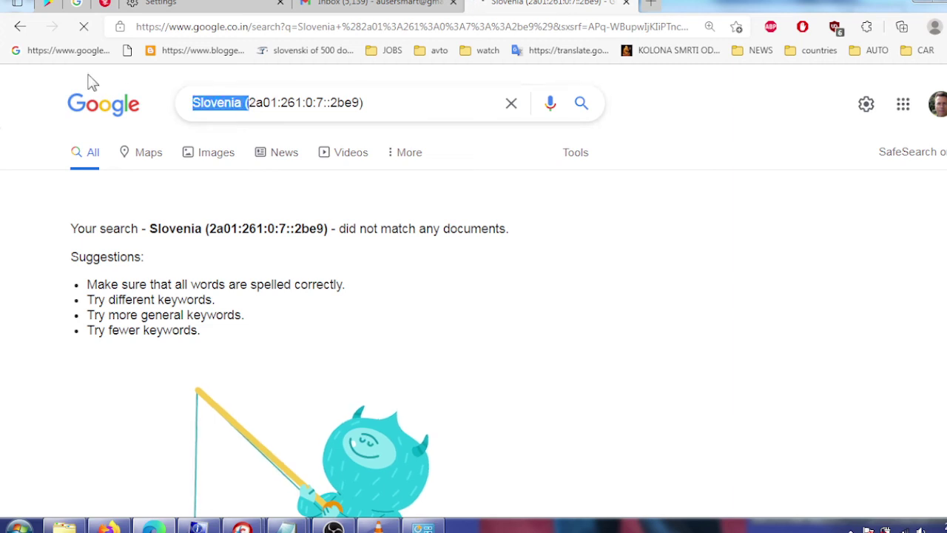
{"action": "key", "text": "BackSpace"}
{"action": "key", "text": "Delete"}
{"action": "type", "text": "isp"}
{"action": "key", "text": "Return"}
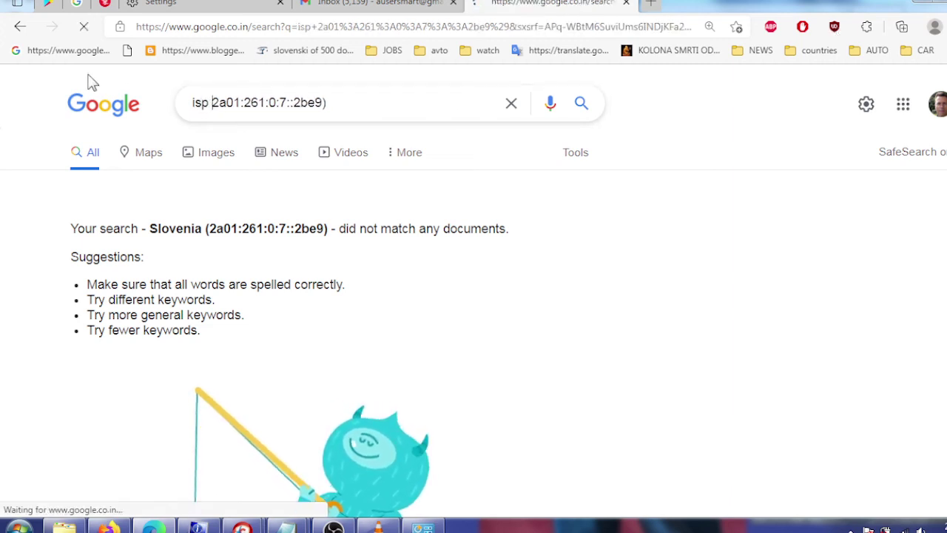
Remove the trailing bracket, rerun the isp search, and return to the Firefox window.
{"action": "left_click", "coordinate": [327, 102]}
{"action": "key", "text": "BackSpace"}
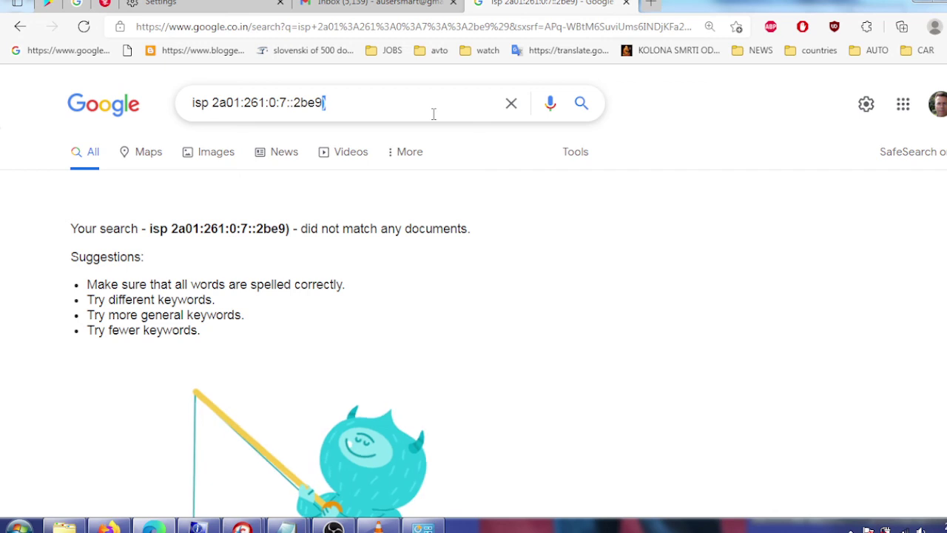
{"action": "key", "text": "Return"}
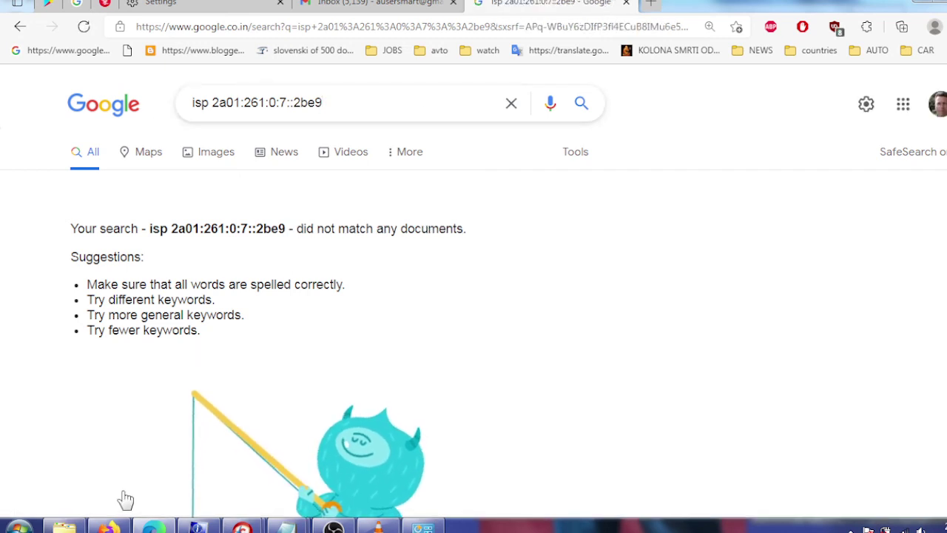
{"action": "left_click", "coordinate": [108, 527]}
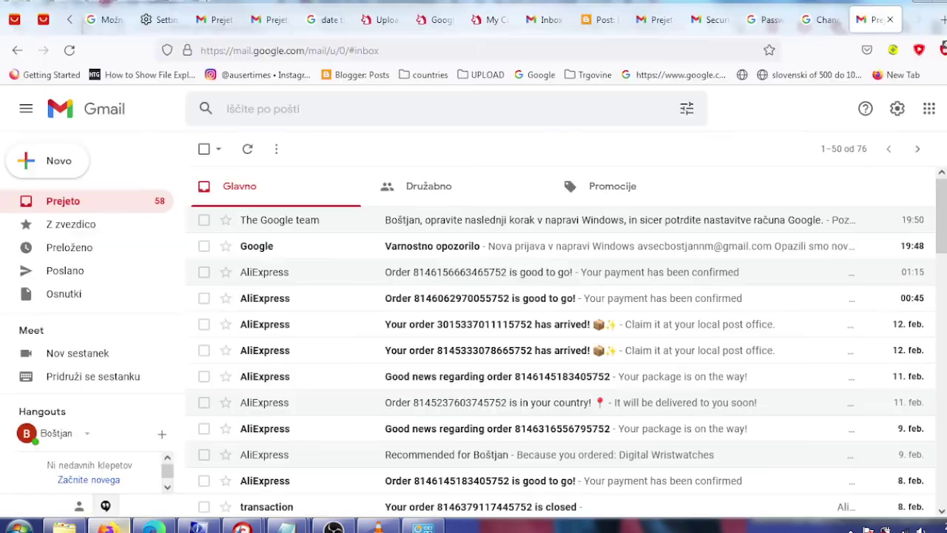
In Firefox, search Google for the pasted Slovenia address query, removing the bracket before the address.
{"action": "left_click", "coordinate": [533, 74]}
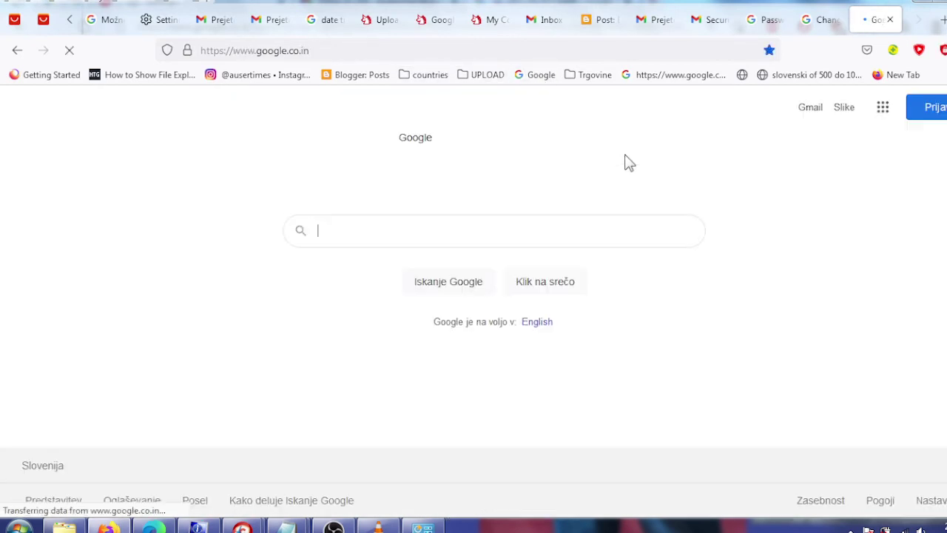
{"action": "key", "text": "Return"}
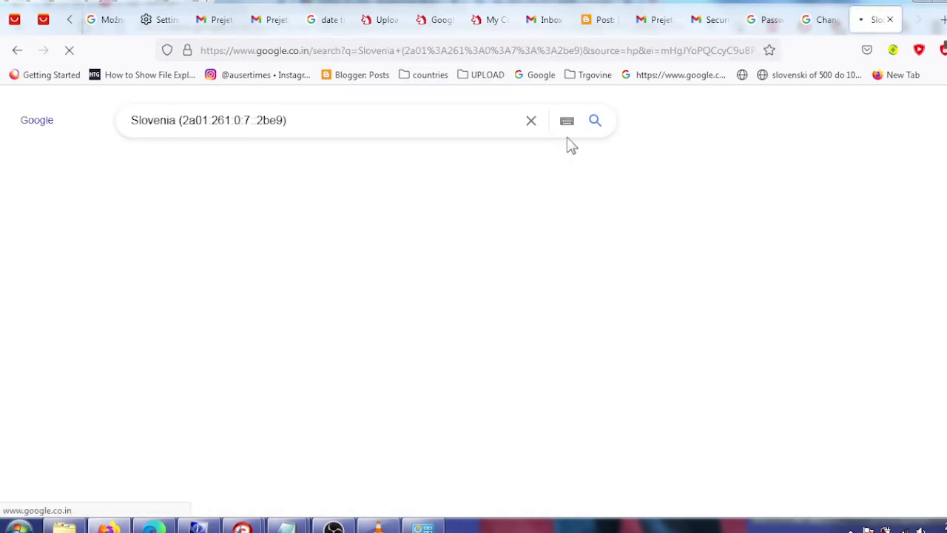
{"action": "left_click", "coordinate": [176, 121]}
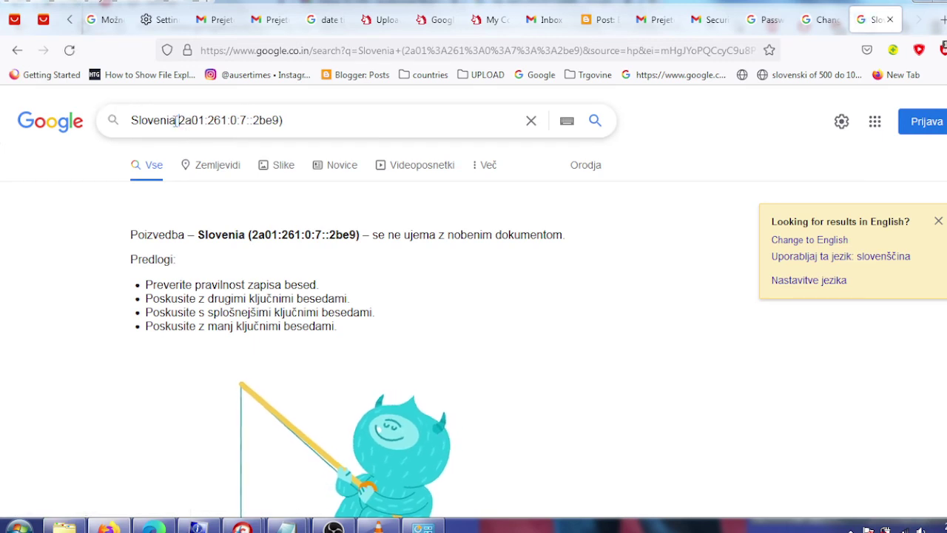
{"action": "key", "text": "Delete"}
{"action": "key", "text": "Return"}
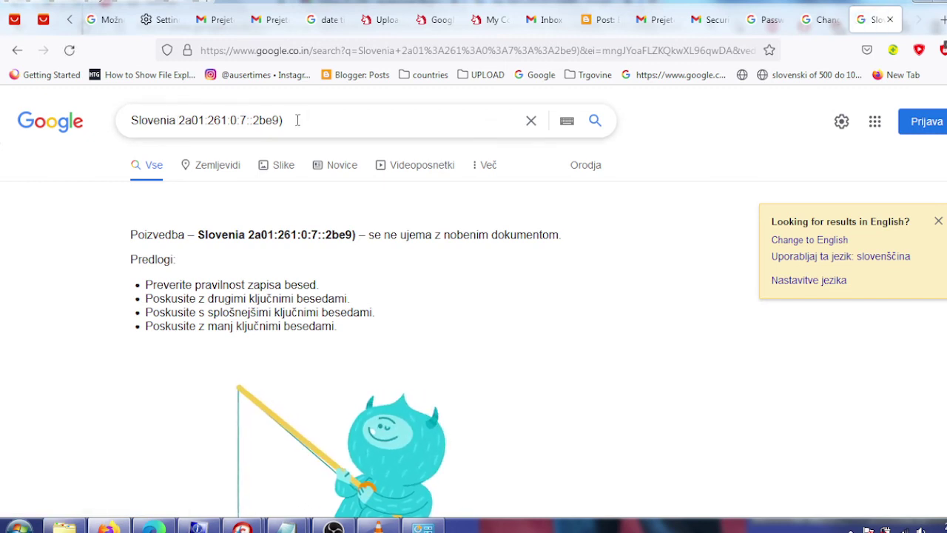
{"action": "left_click_drag", "start_coordinate": [297, 119], "coordinate": [138, 120]}
{"action": "type", "text": "isp"}
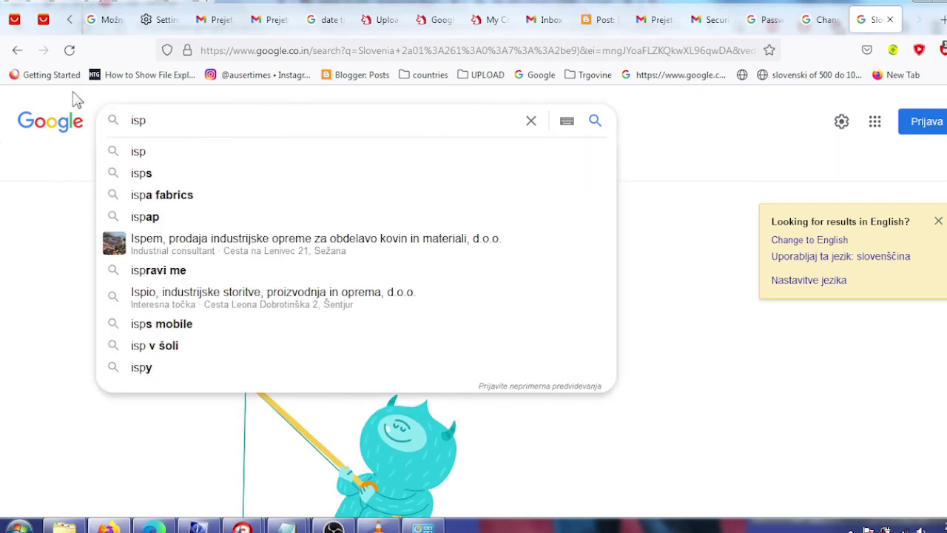
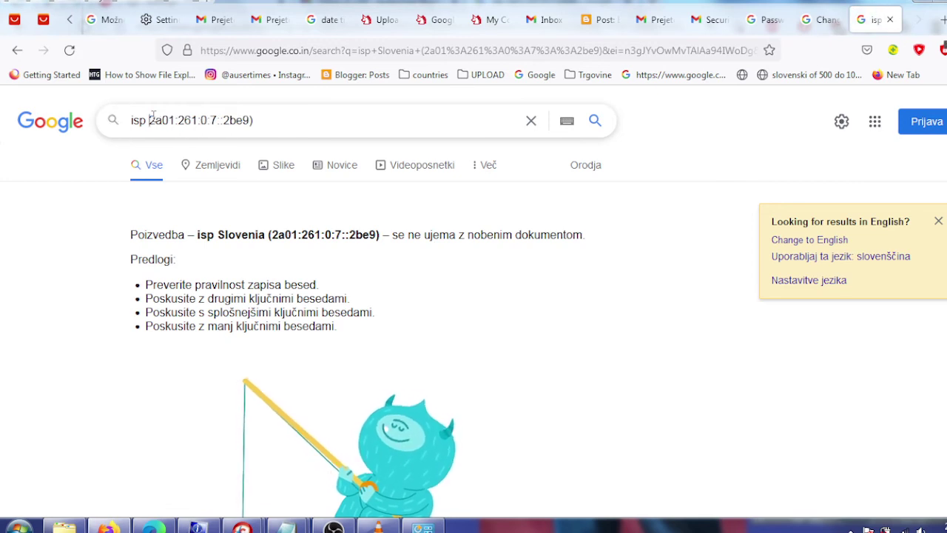
{"action": "key", "text": "Return"}
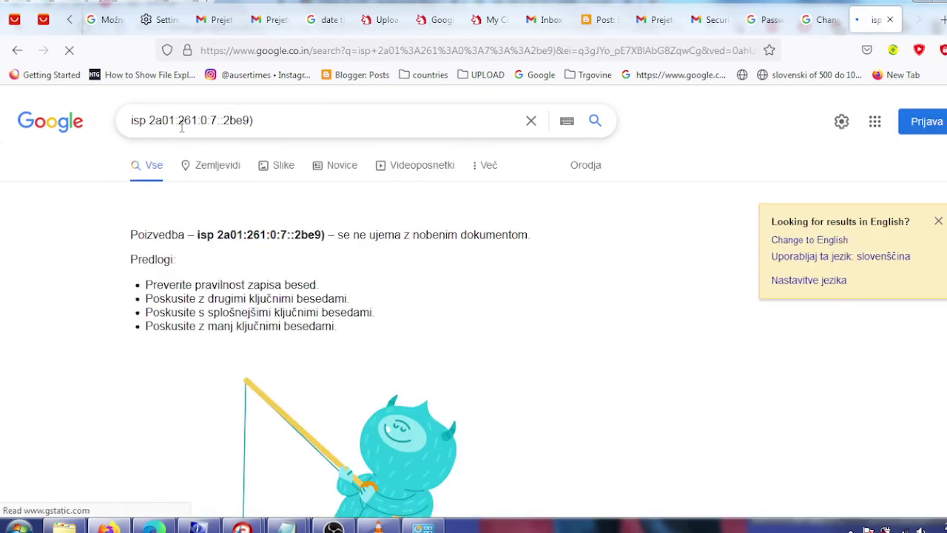
{"action": "left_click", "coordinate": [271, 120]}
{"action": "key", "text": "BackSpace"}
{"action": "key", "text": "Return"}
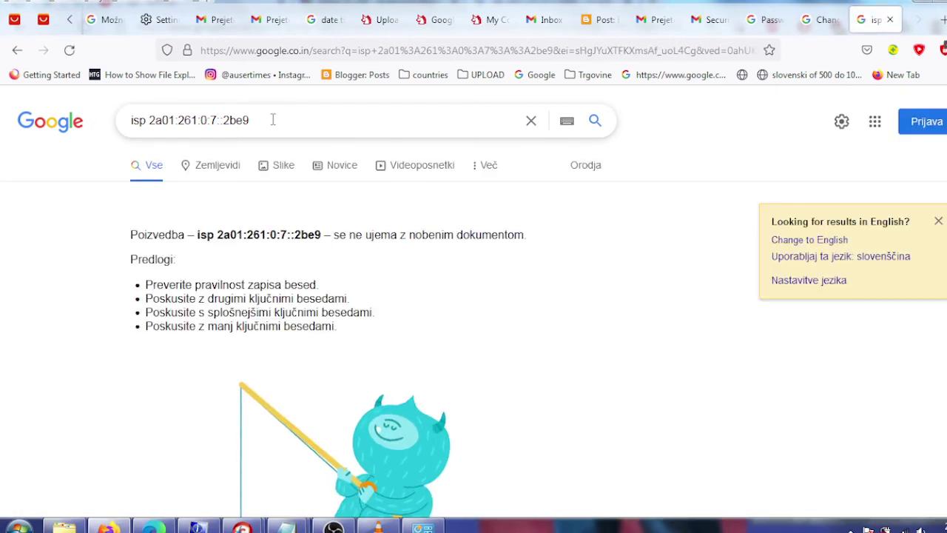
Try a search using copied page text pasted in as the query.
{"action": "key", "text": "ctrl+a"}
{"action": "left_click", "coordinate": [237, 123]}
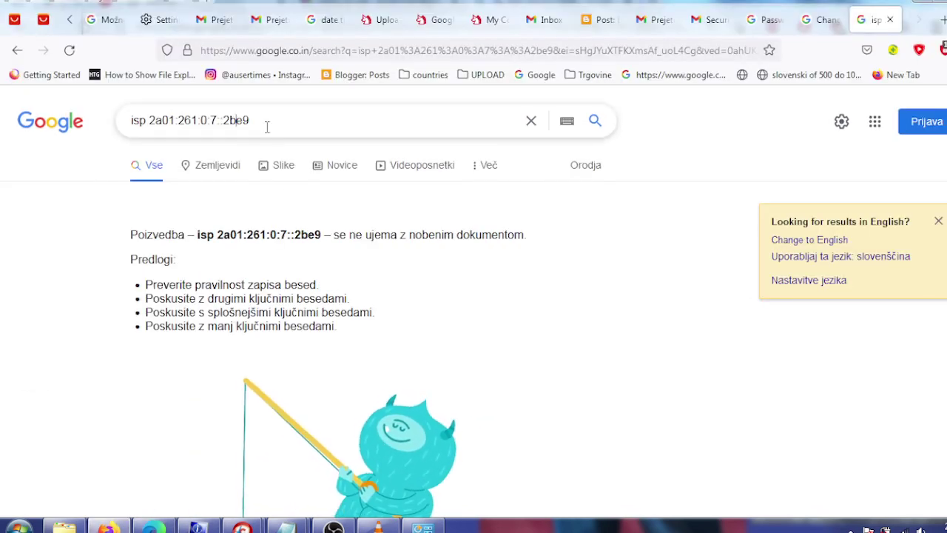
{"action": "left_click_drag", "start_coordinate": [266, 126], "coordinate": [85, 140]}
{"action": "key", "text": "ctrl+v"}
{"action": "key", "text": "Return"}
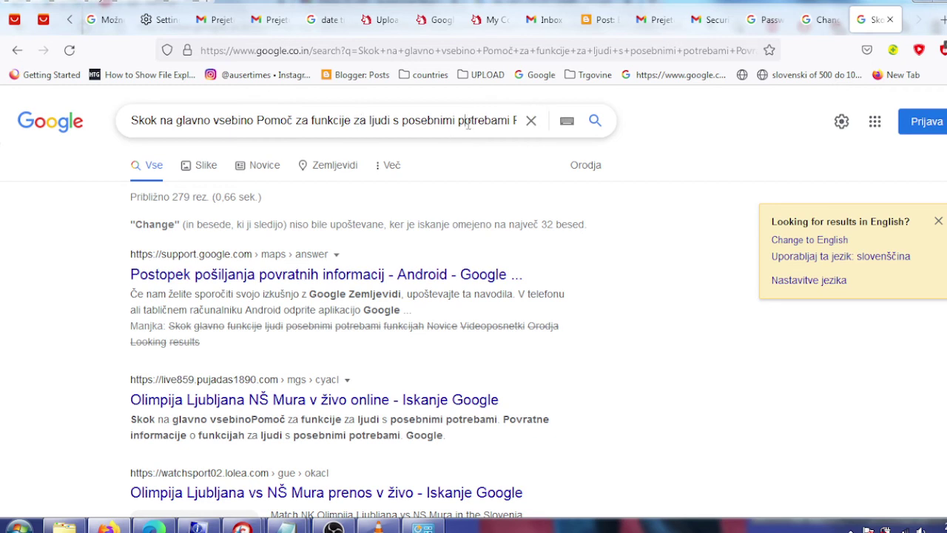
{"action": "left_click_drag", "start_coordinate": [464, 121], "coordinate": [551, 120]}
{"action": "left_click", "coordinate": [338, 120]}
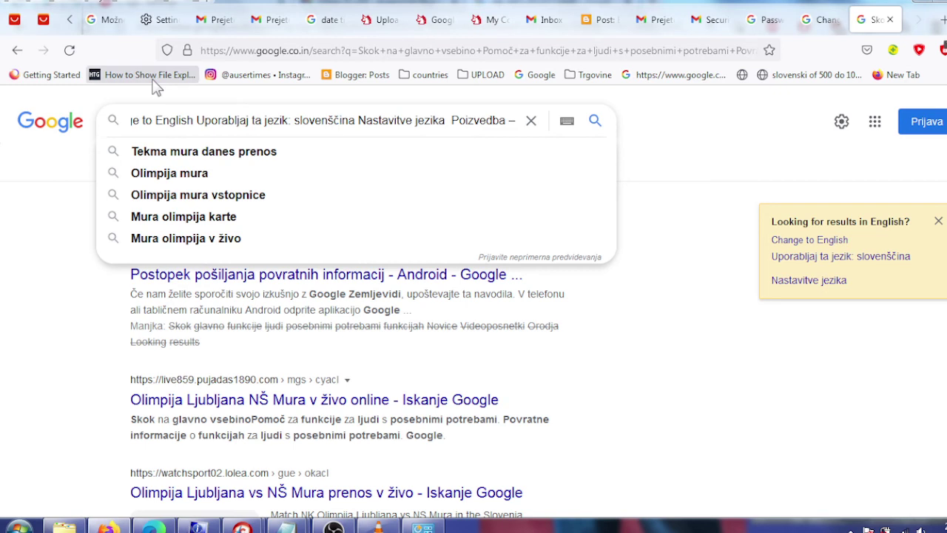
Go back through the earlier result pages, then search the pasted address again from Google's homepage.
{"action": "left_click", "coordinate": [17, 51]}
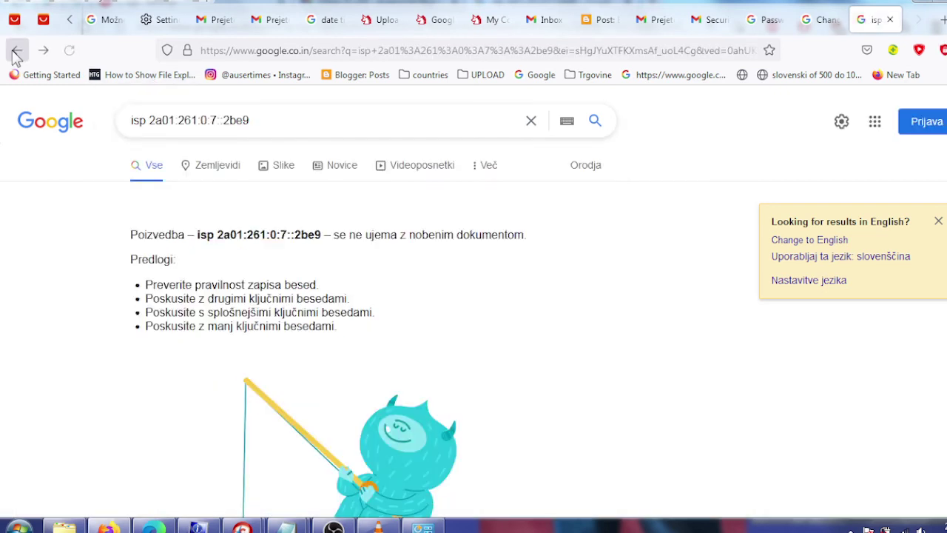
{"action": "left_click", "coordinate": [17, 51]}
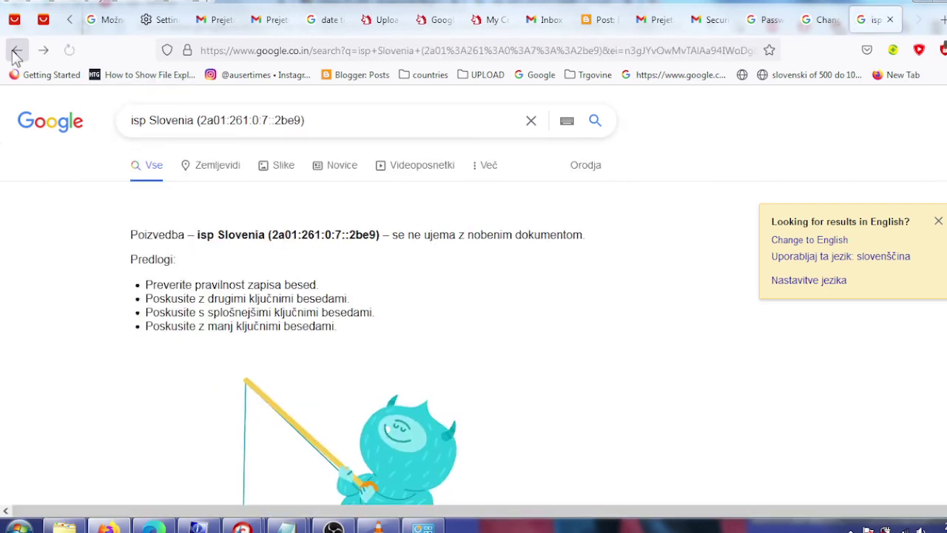
{"action": "left_click", "coordinate": [15, 51]}
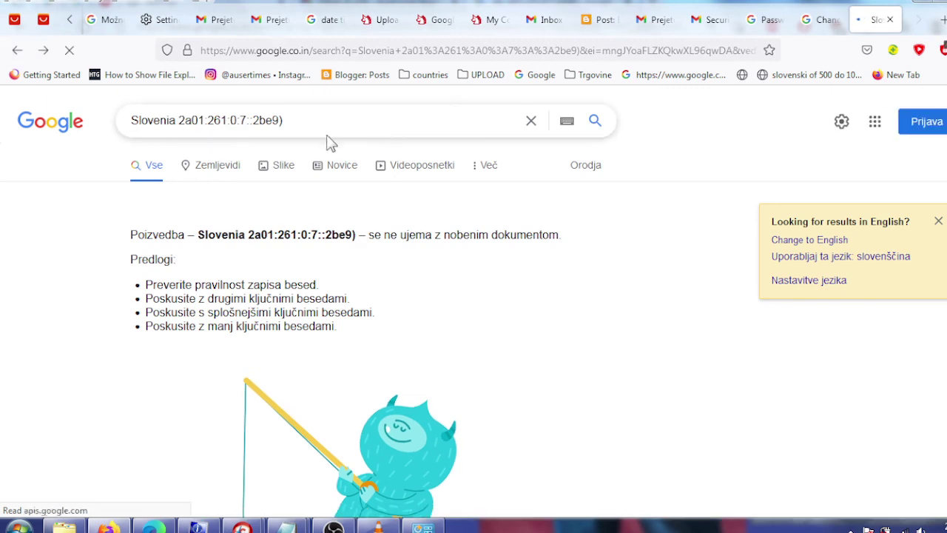
{"action": "left_click", "coordinate": [290, 119]}
{"action": "key", "text": "ctrl+c"}
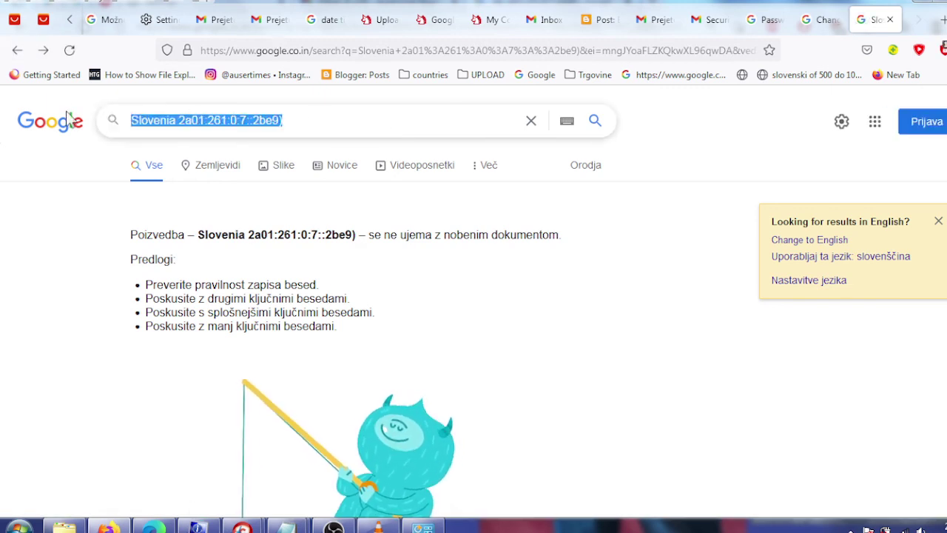
{"action": "left_click", "coordinate": [539, 75]}
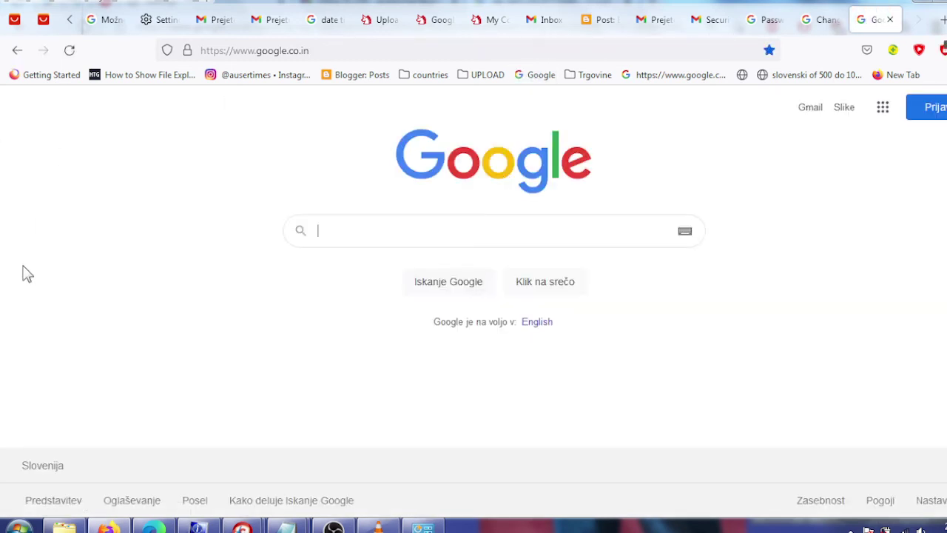
{"action": "key", "text": "Return"}
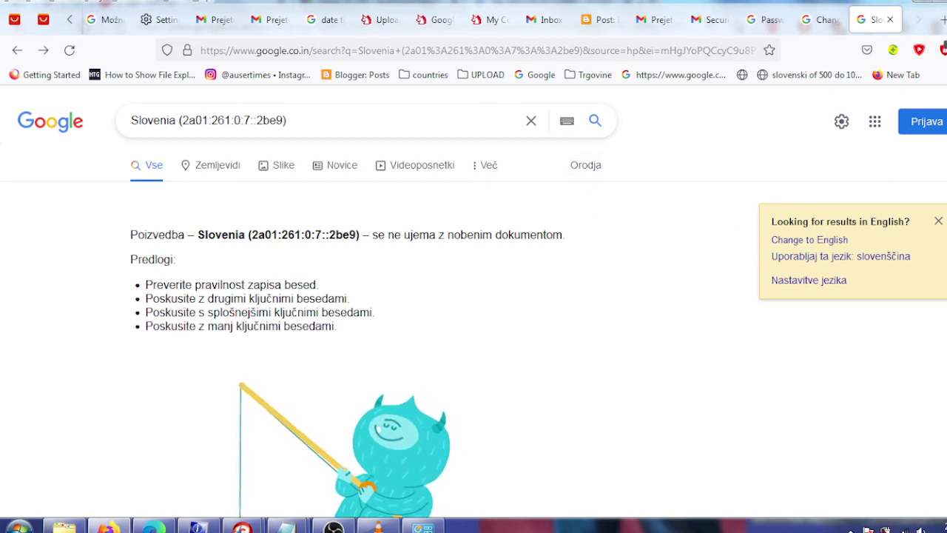
{"action": "scroll", "coordinate": [821, 185], "scroll_direction": "down", "scroll_amount": 3}
{"action": "scroll", "coordinate": [473, 319], "scroll_direction": "up", "scroll_amount": 3}
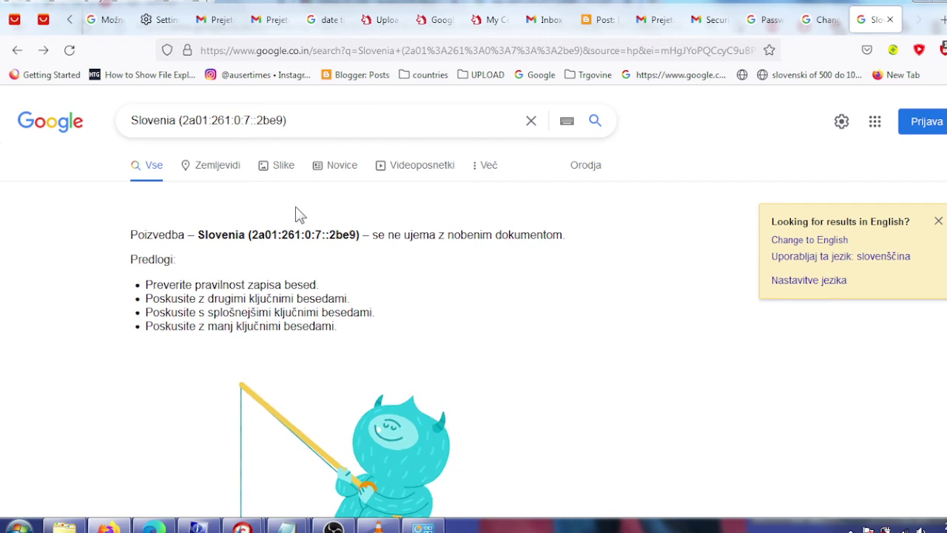
{"action": "left_click", "coordinate": [534, 75]}
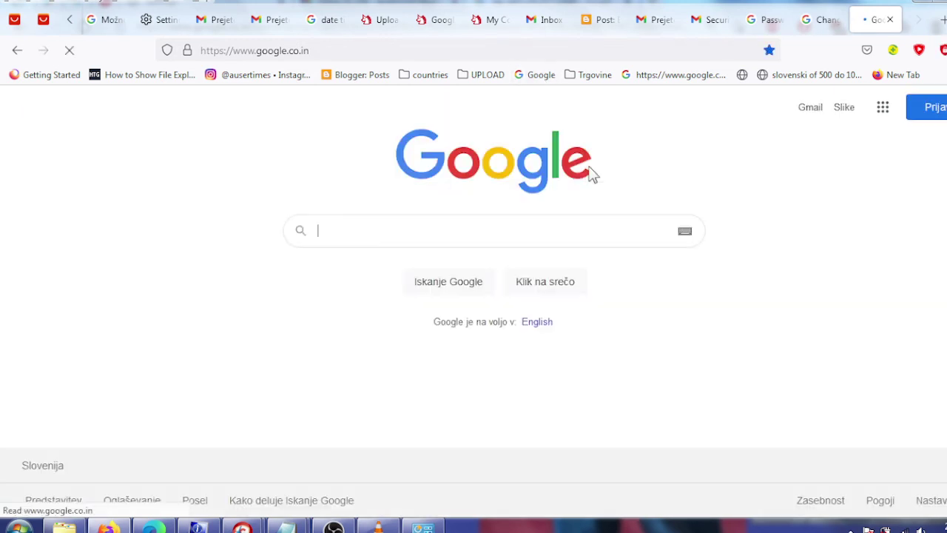
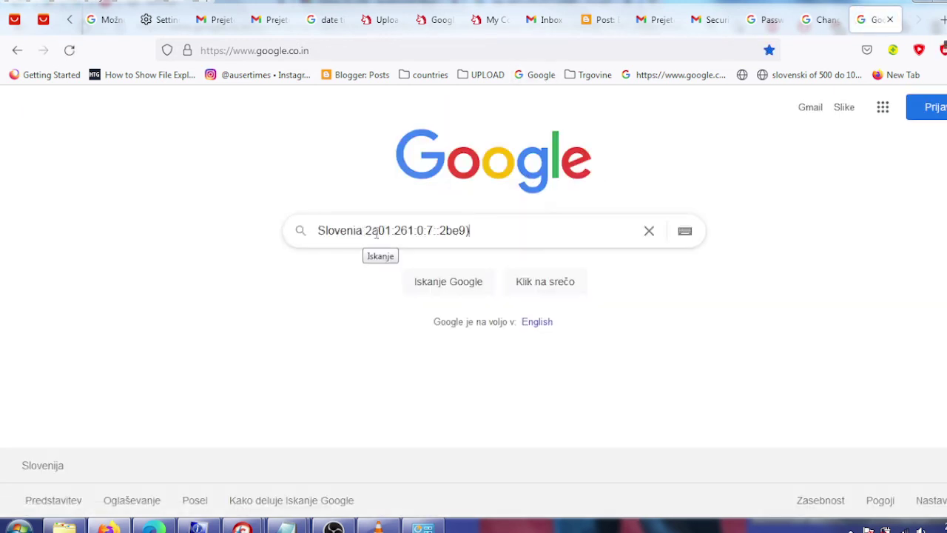
{"action": "key", "text": "Return"}
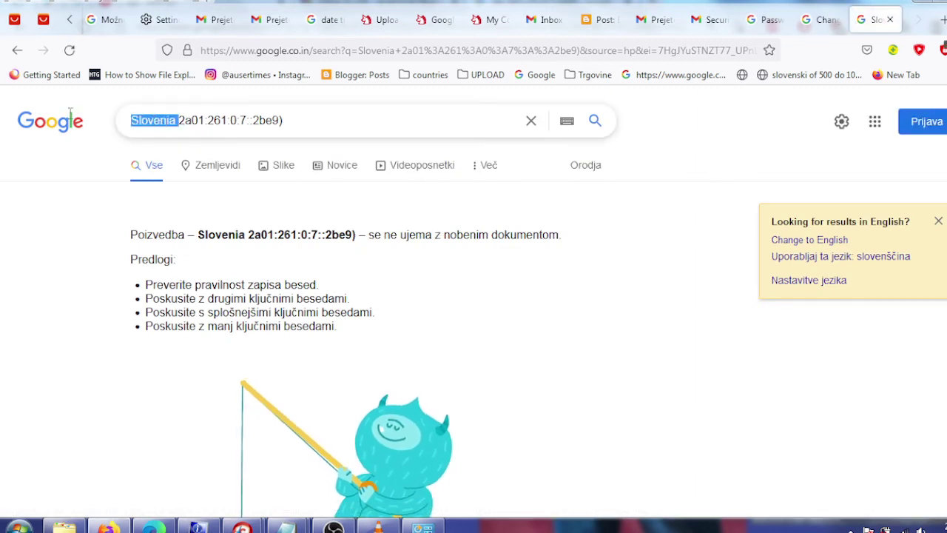
{"action": "key", "text": "Delete"}
{"action": "left_click", "coordinate": [280, 123]}
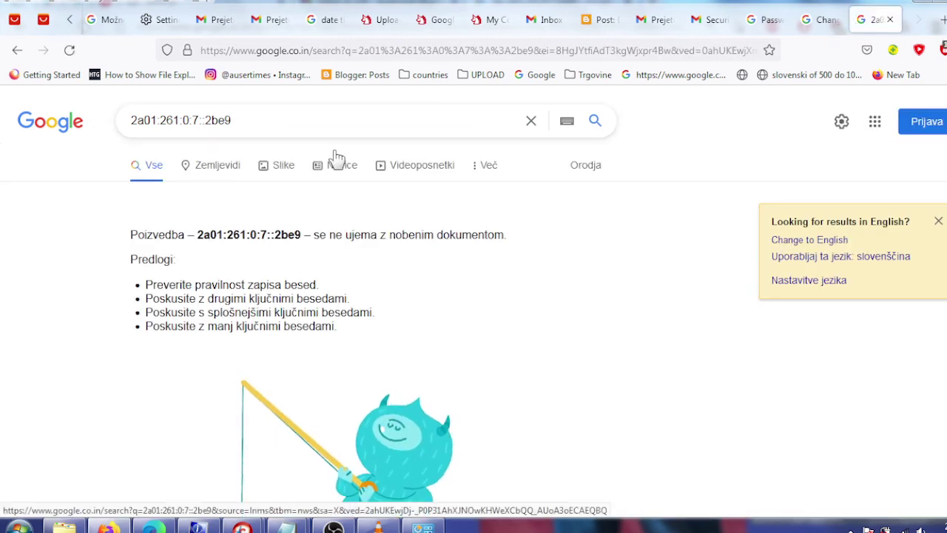
{"action": "left_click", "coordinate": [285, 175]}
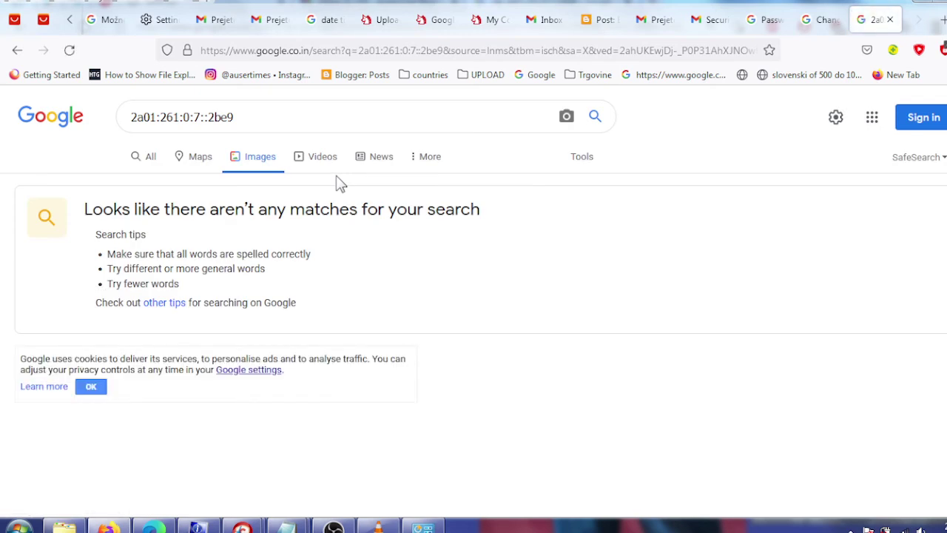
{"action": "left_click", "coordinate": [151, 165]}
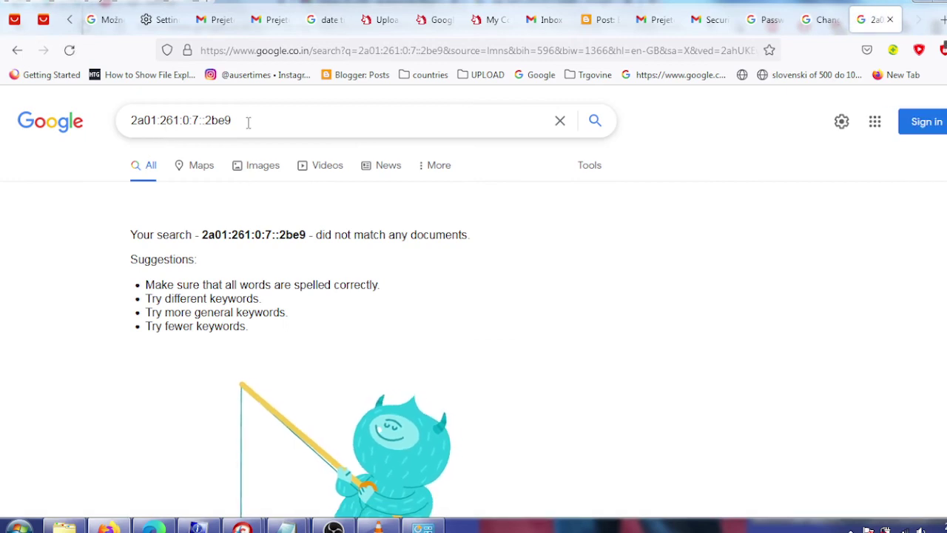
{"action": "left_click", "coordinate": [274, 51]}
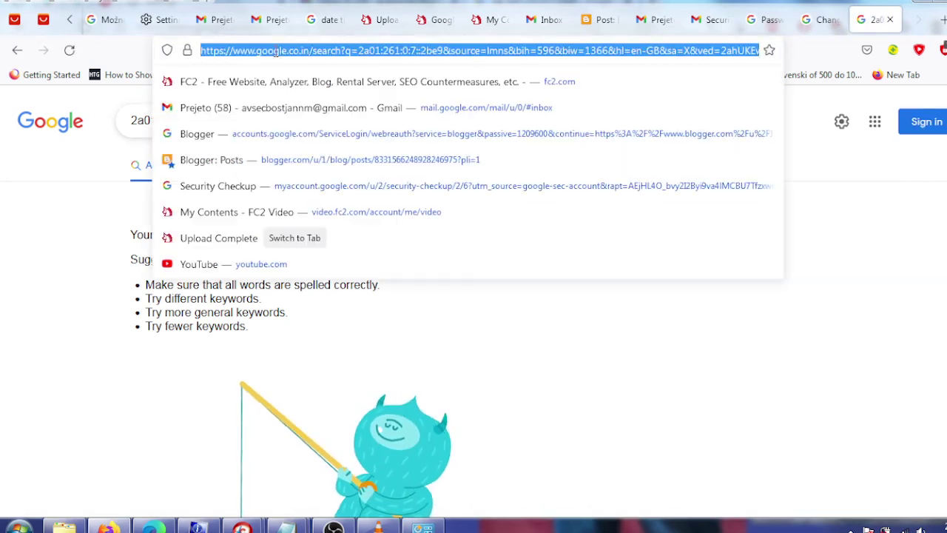
{"action": "type", "text": "google.com"}
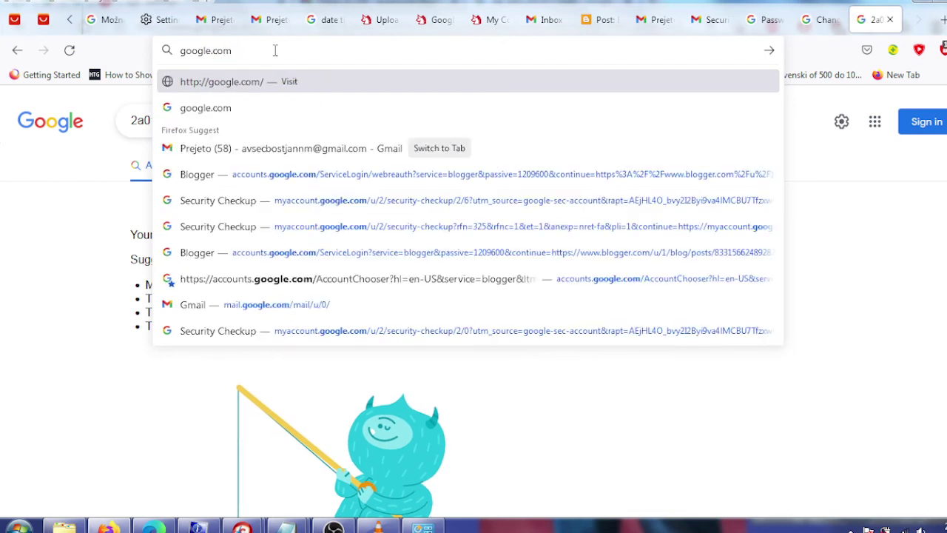
{"action": "key", "text": "Return"}
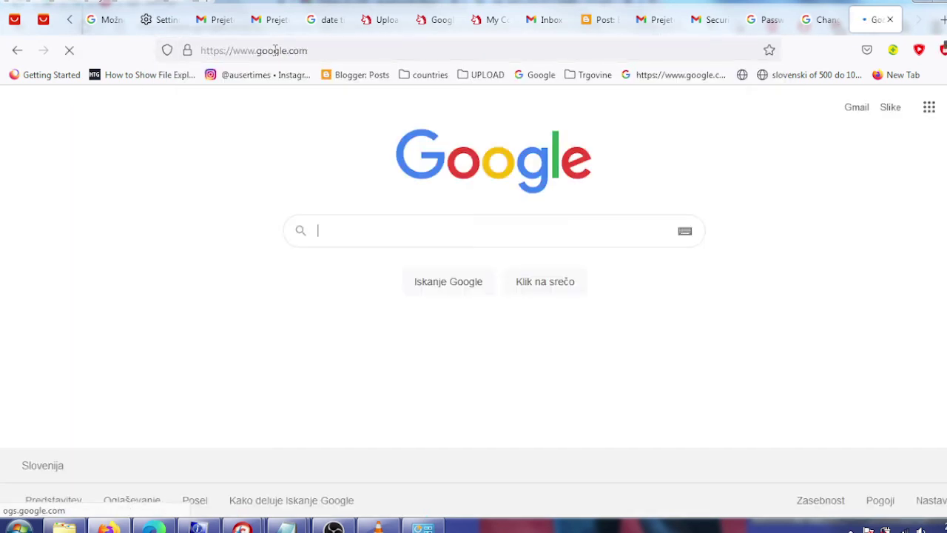
{"action": "key", "text": "ctrl+v"}
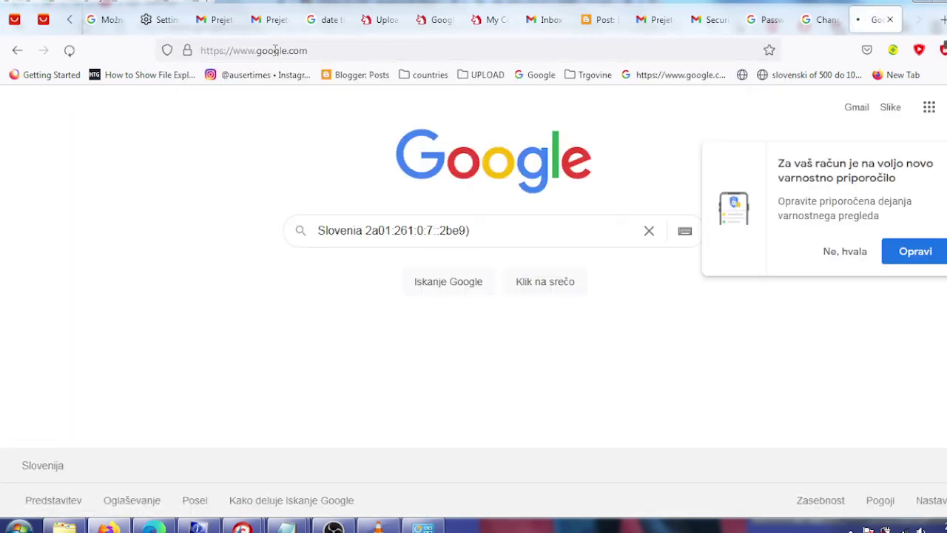
{"action": "key", "text": "Return"}
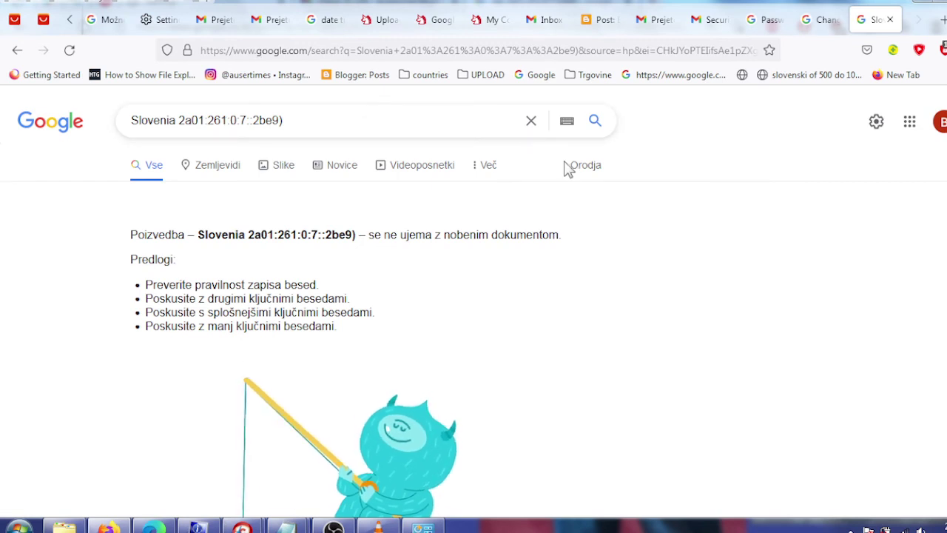
{"action": "left_click", "coordinate": [938, 122]}
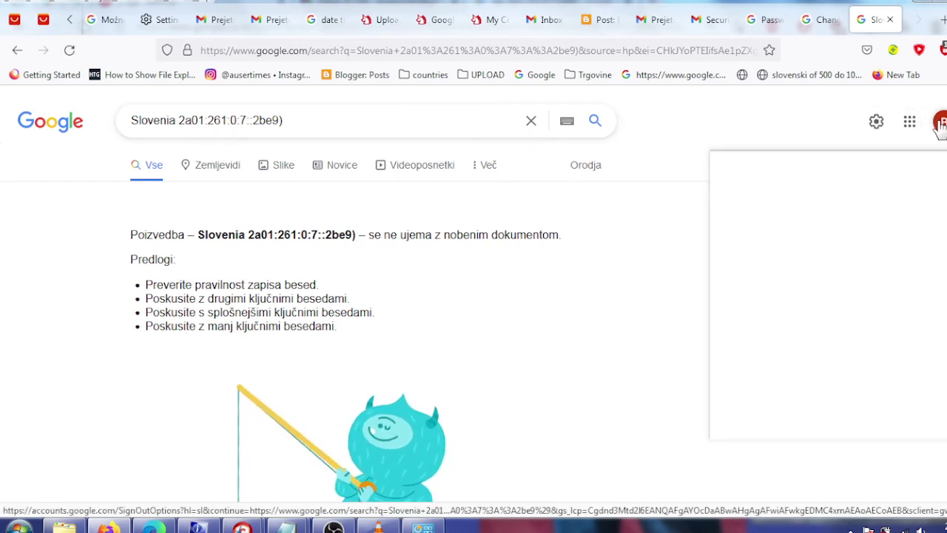
{"action": "left_click", "coordinate": [743, 128]}
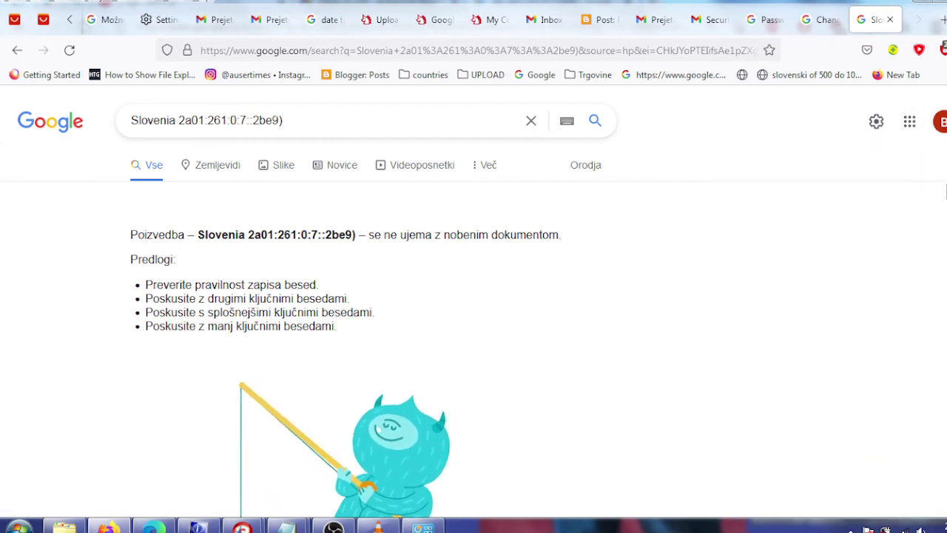
{"action": "scroll", "coordinate": [473, 333], "scroll_direction": "down", "scroll_amount": 2}
{"action": "scroll", "coordinate": [473, 332], "scroll_direction": "up", "scroll_amount": 2}
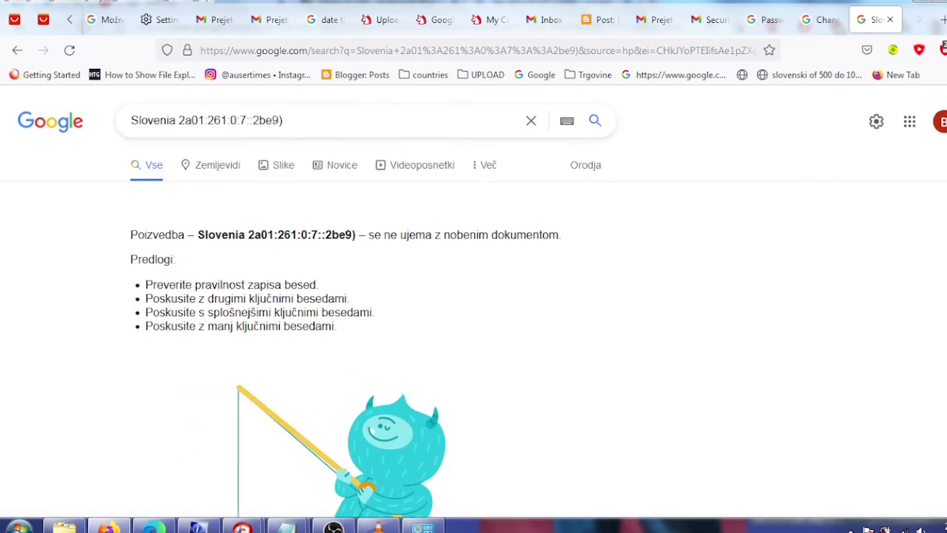
{"action": "scroll", "coordinate": [473, 333], "scroll_direction": "down", "scroll_amount": 2}
{"action": "scroll", "coordinate": [473, 296], "scroll_direction": "down", "scroll_amount": 1}
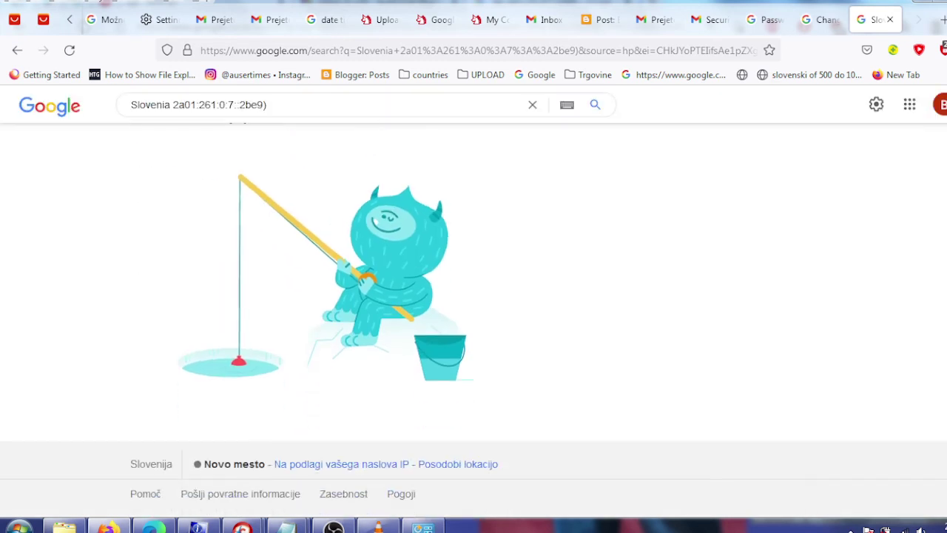
{"action": "left_click", "coordinate": [442, 464]}
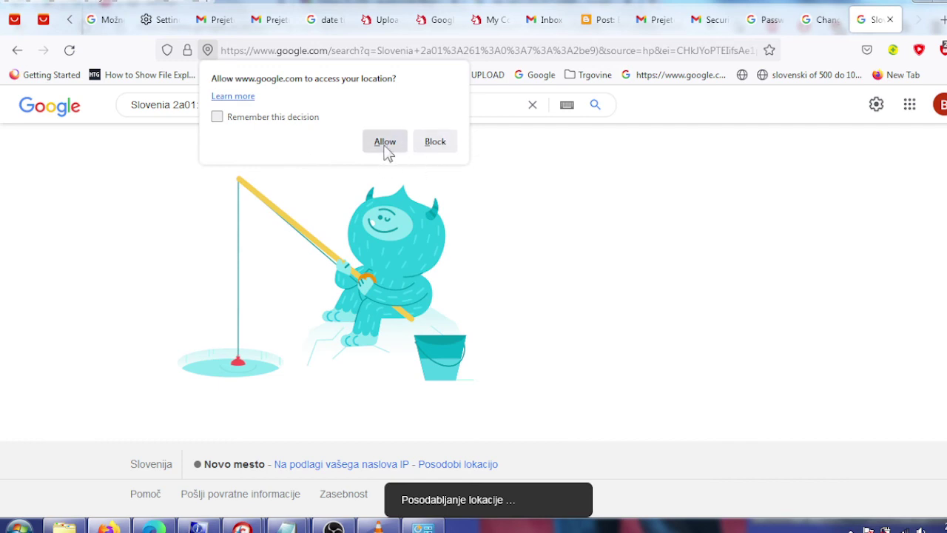
{"action": "left_click", "coordinate": [438, 145]}
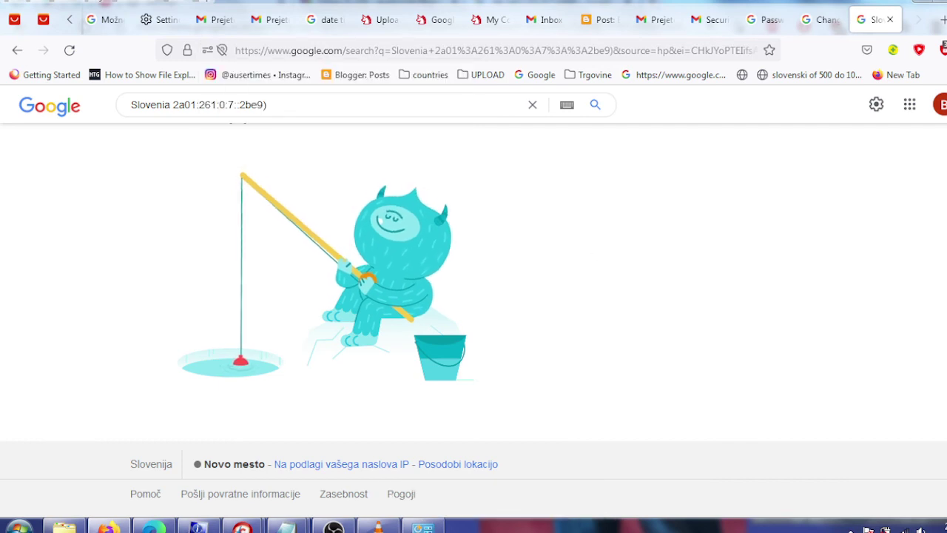
{"action": "scroll", "coordinate": [769, 276], "scroll_direction": "up", "scroll_amount": 3}
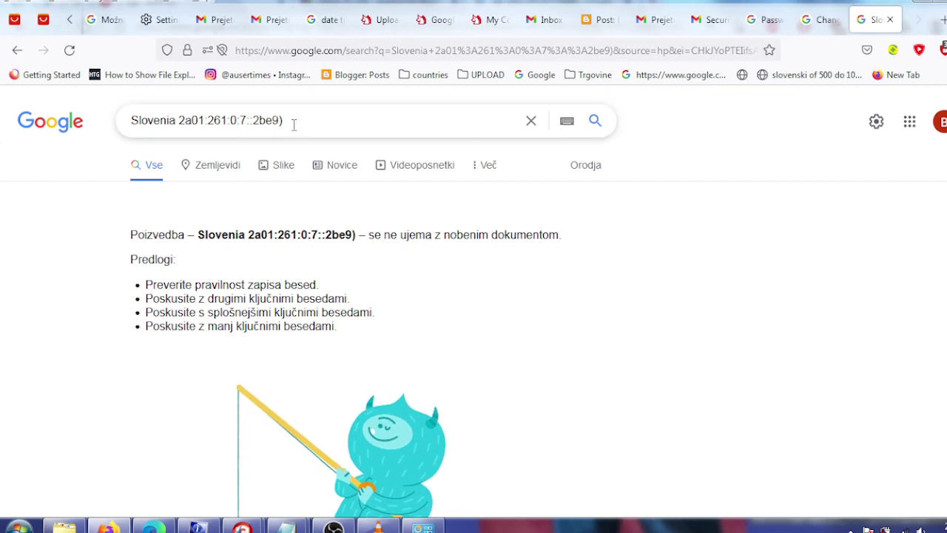
{"action": "key", "text": "BackSpace"}
{"action": "key", "text": "Return"}
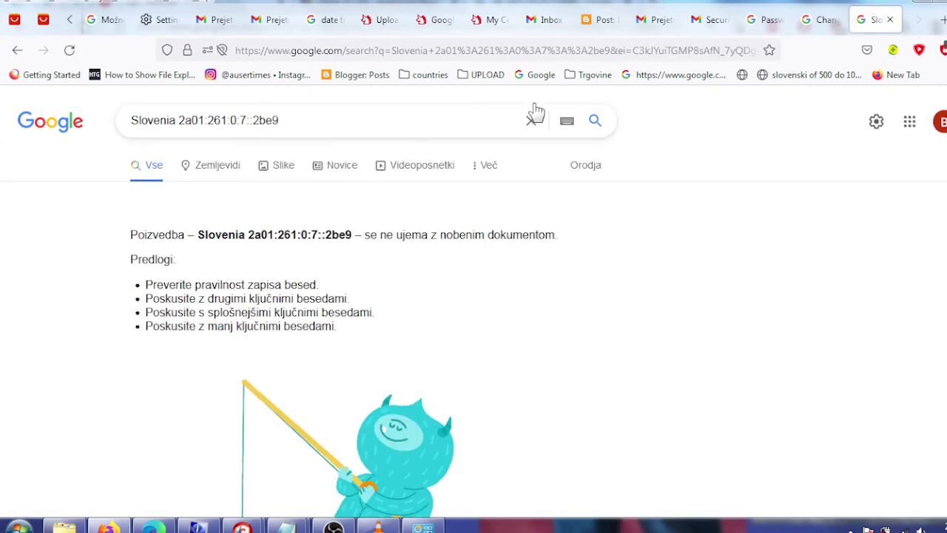
{"action": "left_click_drag", "start_coordinate": [296, 131], "coordinate": [94, 115]}
{"action": "key", "text": "ctrl+c"}
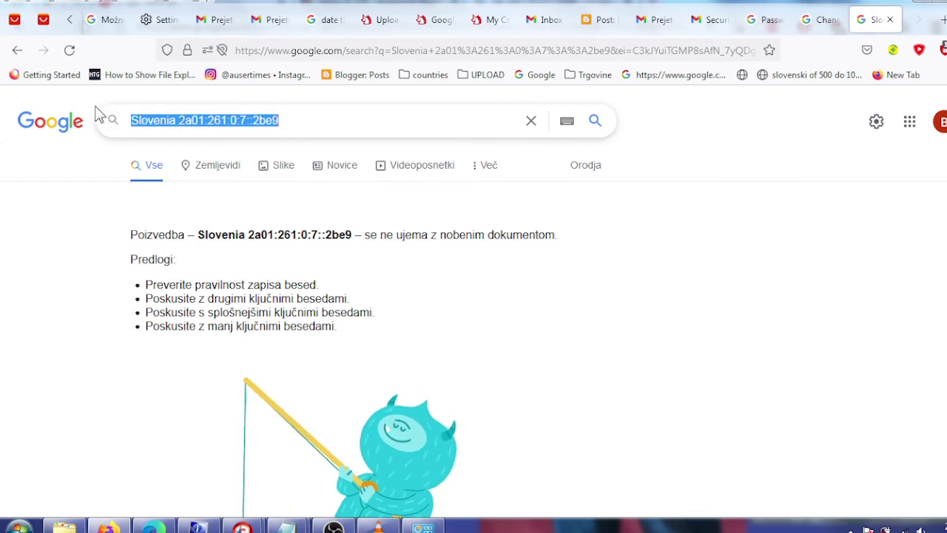
Switch to the Gmail browser window and open Google in a new tab.
{"action": "mouse_move", "coordinate": [243, 527]}
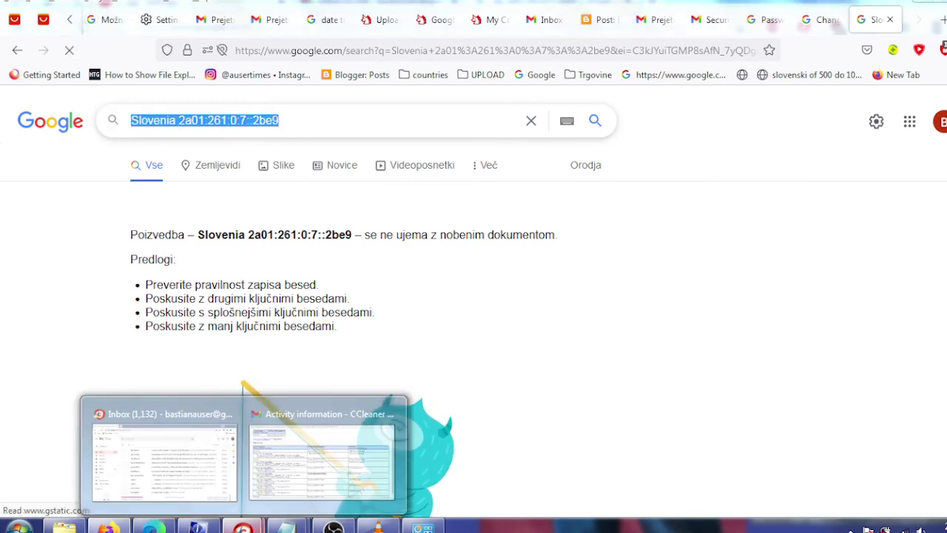
{"action": "left_click", "coordinate": [289, 466]}
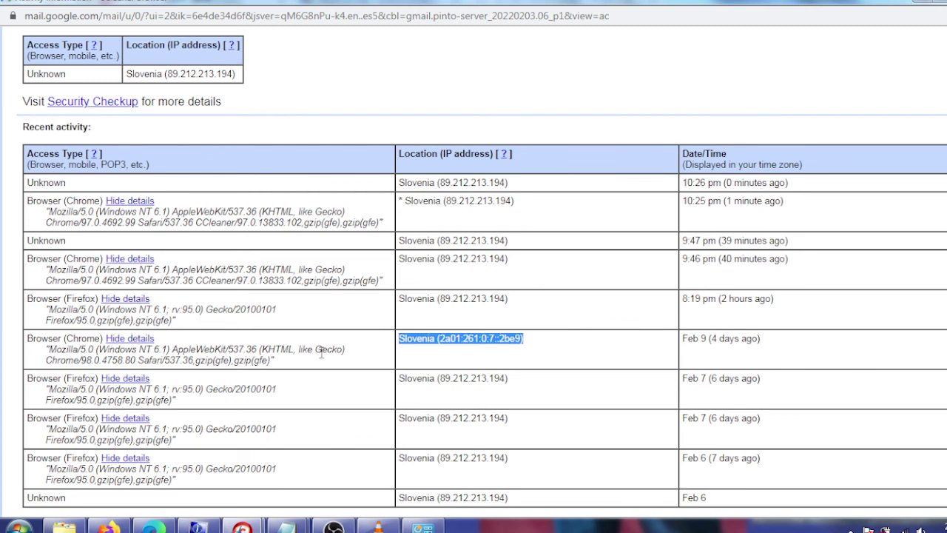
{"action": "mouse_move", "coordinate": [242, 521]}
{"action": "left_click", "coordinate": [198, 457]}
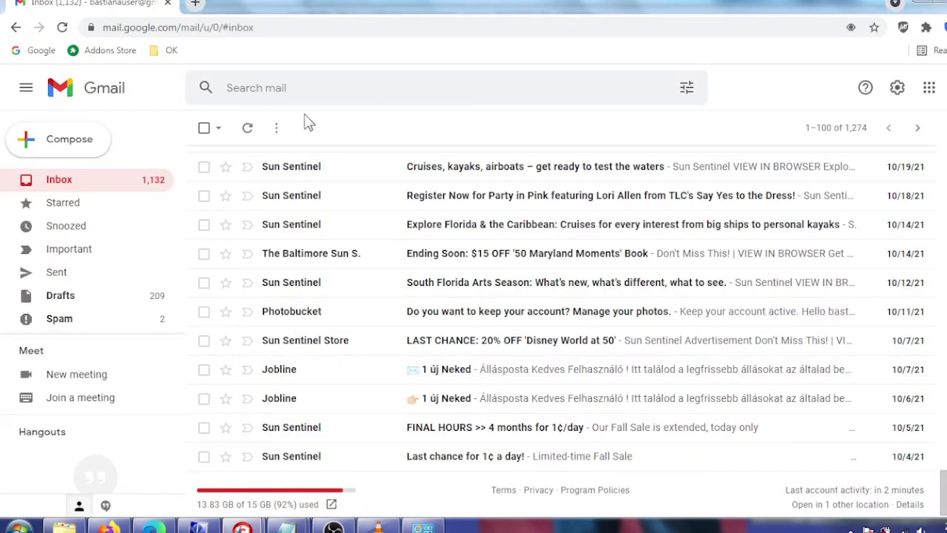
{"action": "key", "text": "ctrl+t"}
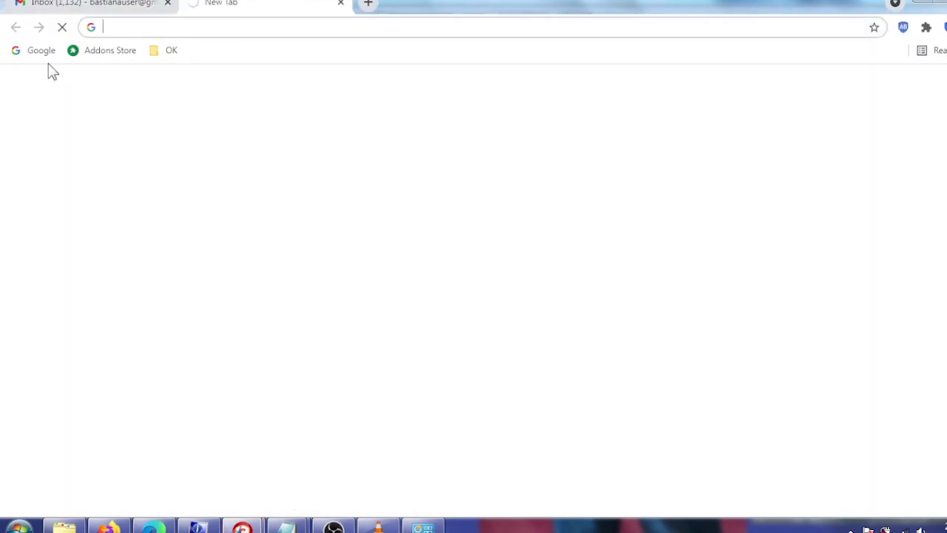
{"action": "left_click", "coordinate": [38, 51]}
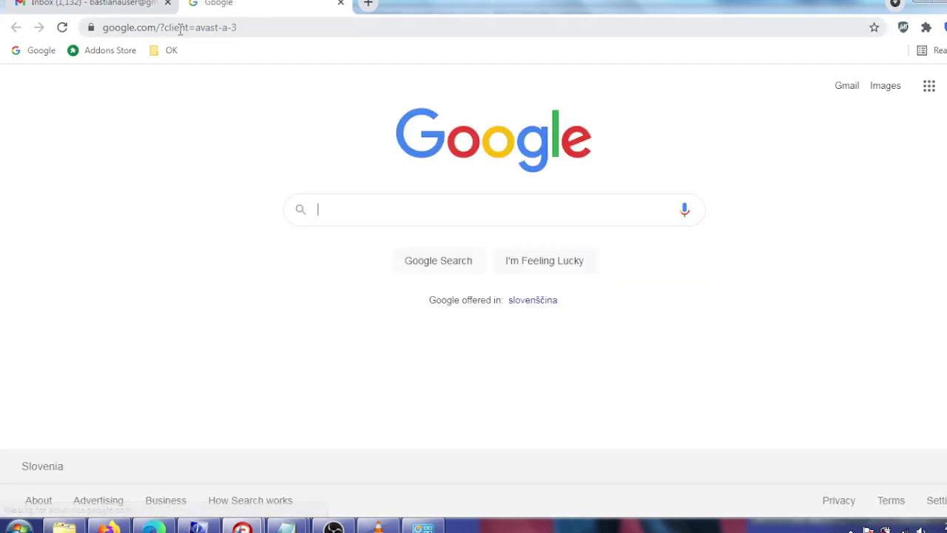
{"action": "left_click", "coordinate": [203, 30]}
{"action": "left_click", "coordinate": [169, 30]}
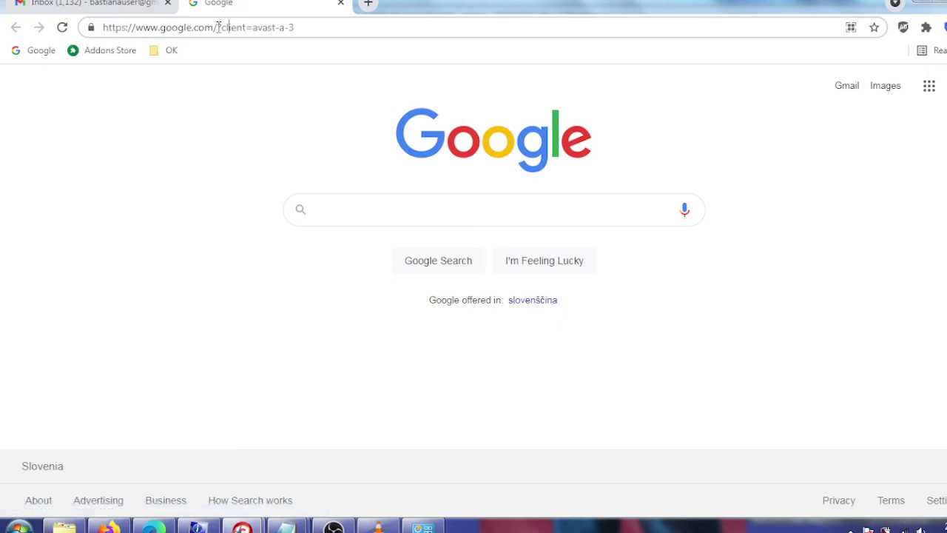
{"action": "left_click_drag", "start_coordinate": [220, 28], "coordinate": [347, 48]}
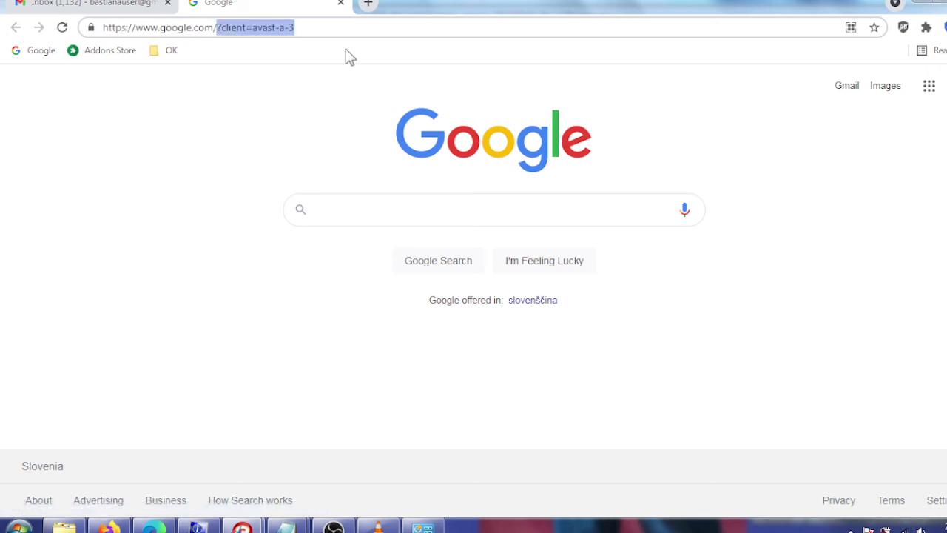
{"action": "key", "text": "BackSpace"}
{"action": "key", "text": "Return"}
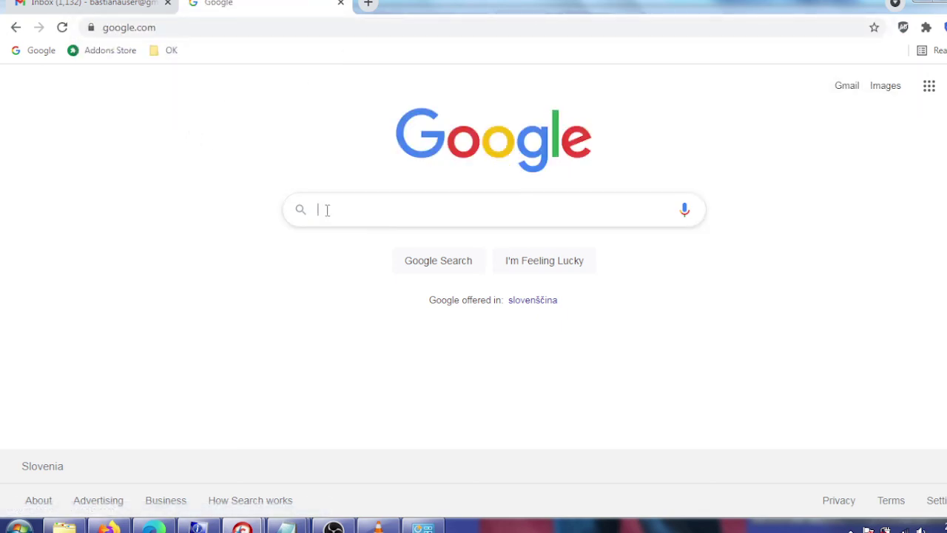
{"action": "key", "text": "ctrl+v"}
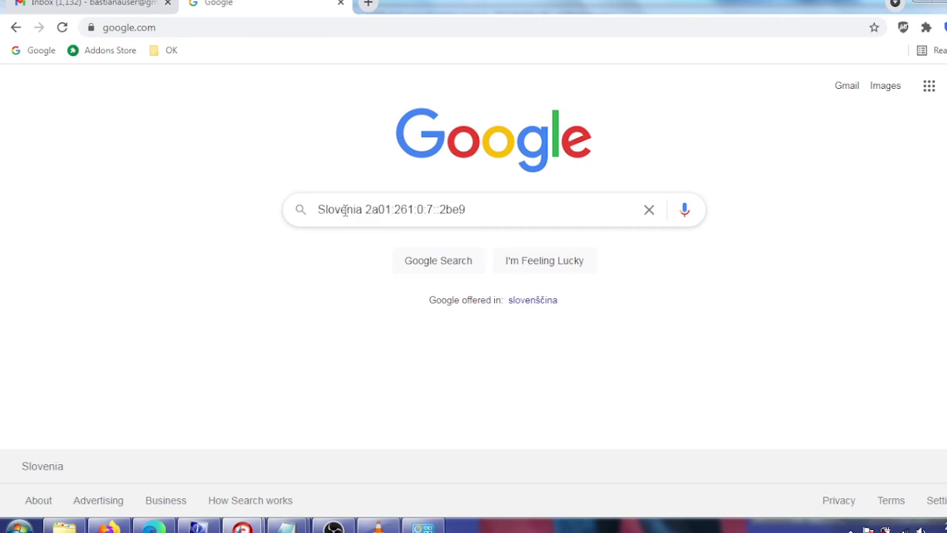
{"action": "key", "text": "Return"}
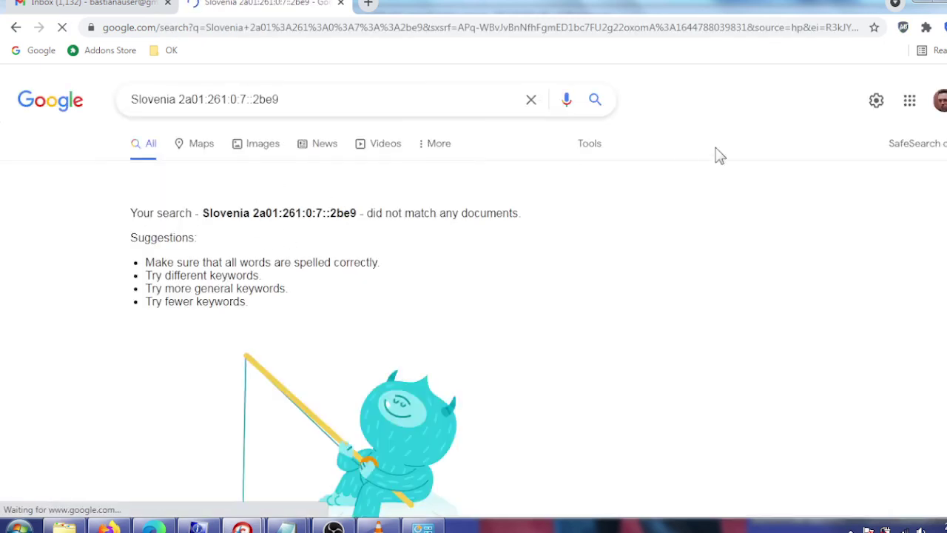
{"action": "left_click", "coordinate": [925, 147]}
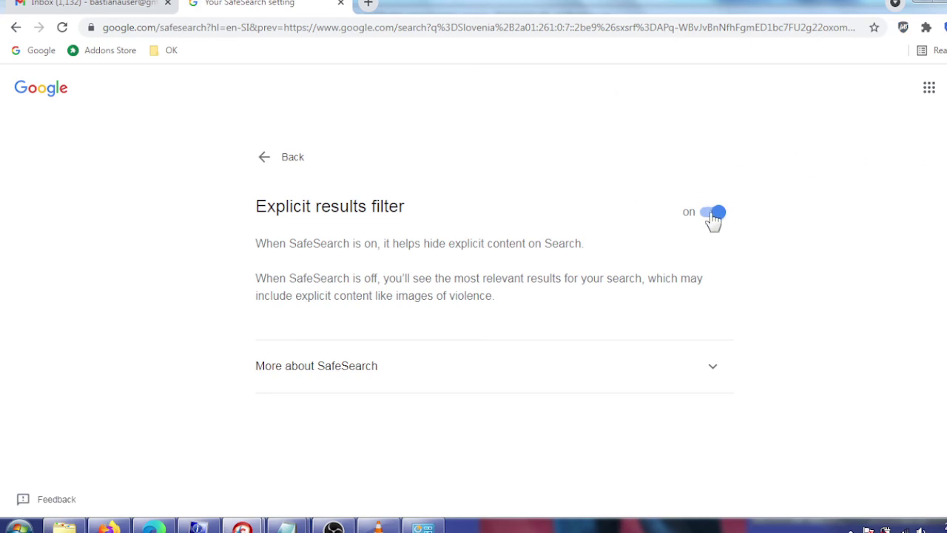
Turn off the Explicit results filter and reload google.com without ?client=avast-a-3.
{"action": "left_click", "coordinate": [713, 215]}
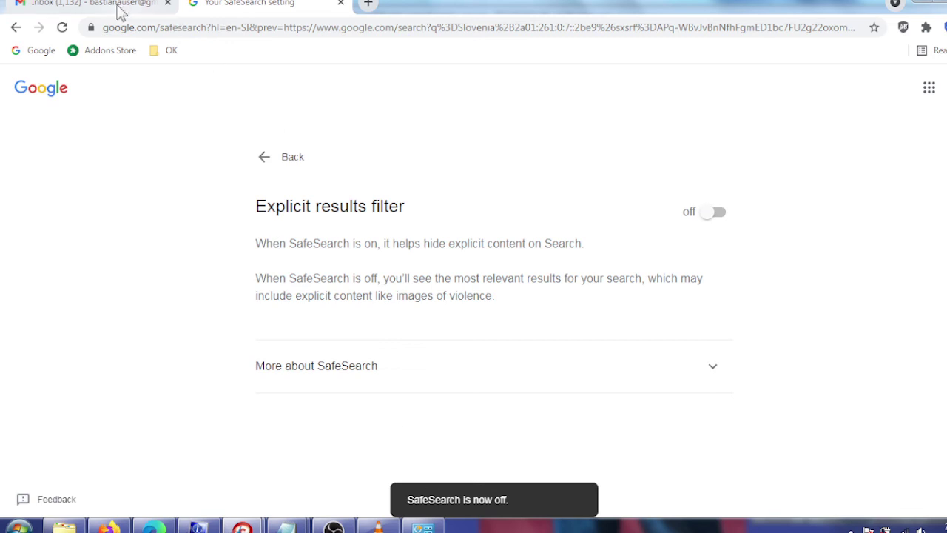
{"action": "left_click", "coordinate": [33, 50]}
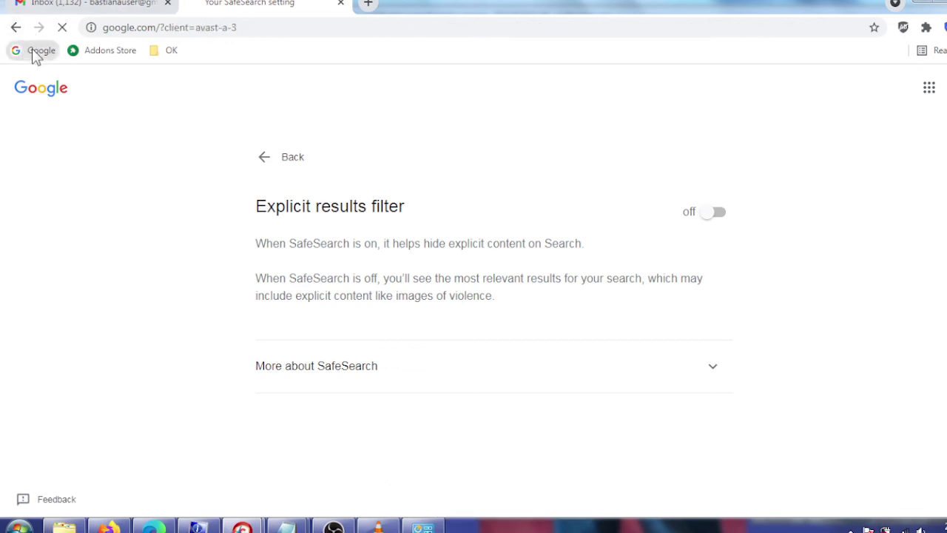
{"action": "left_click", "coordinate": [205, 28]}
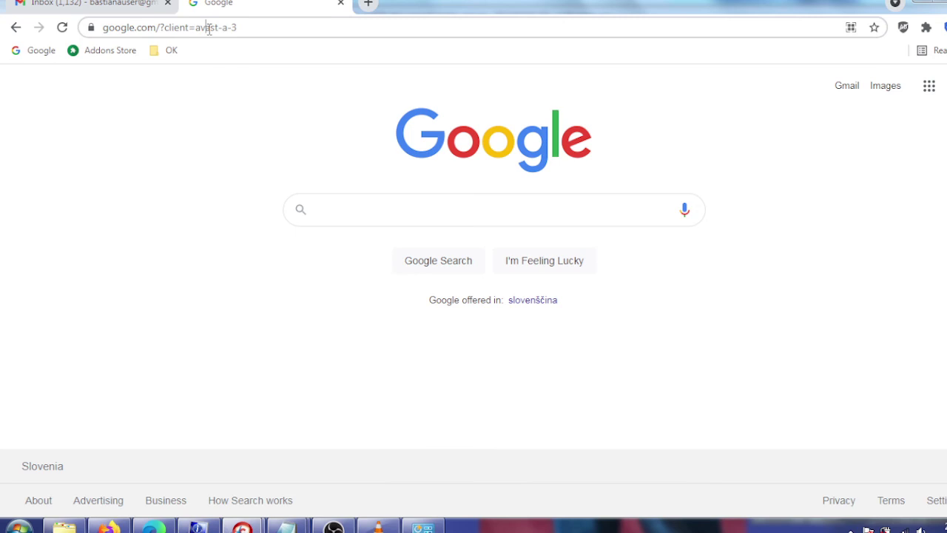
{"action": "left_click", "coordinate": [167, 30]}
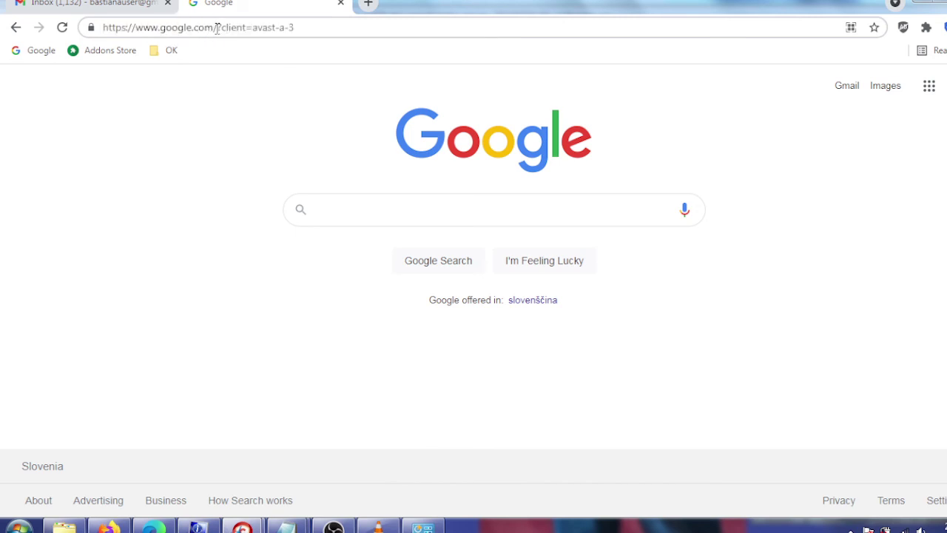
{"action": "left_click_drag", "start_coordinate": [219, 28], "coordinate": [389, 61]}
{"action": "key", "text": "BackSpace"}
{"action": "key", "text": "Return"}
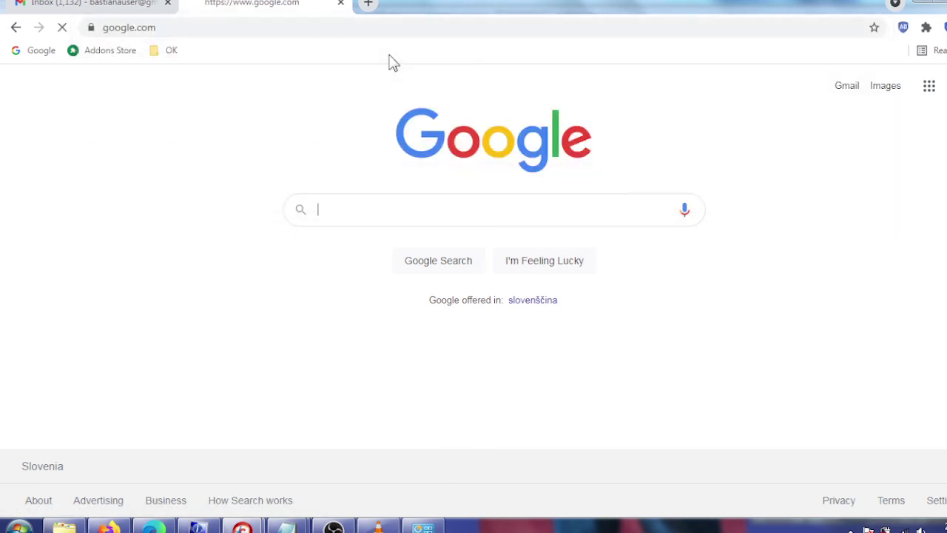
{"action": "key", "text": "ctrl+v"}
{"action": "key", "text": "Return"}
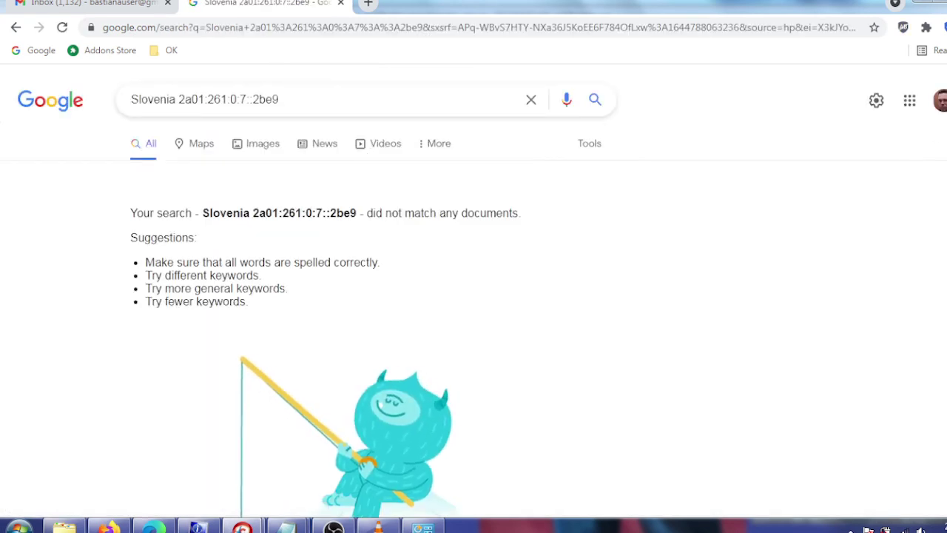
{"action": "scroll", "coordinate": [474, 333], "scroll_direction": "down", "scroll_amount": 3}
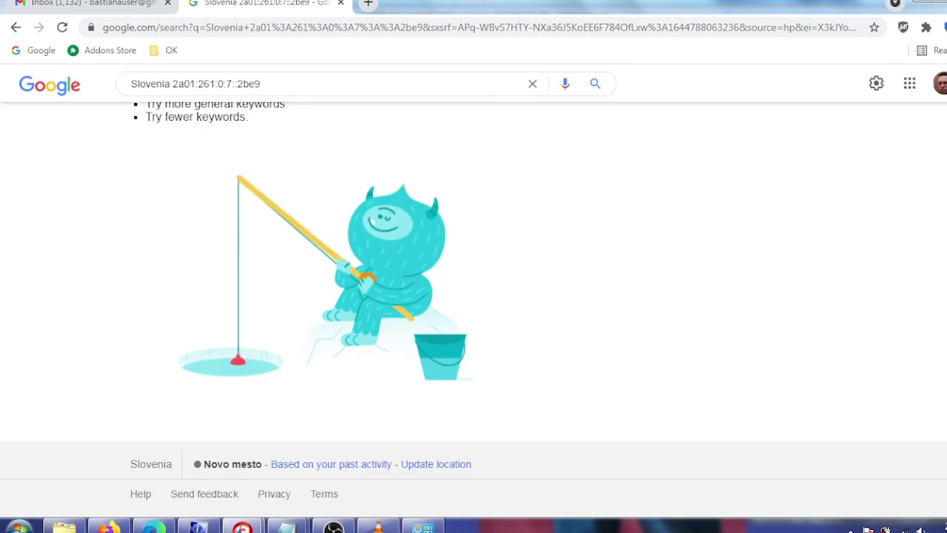
{"action": "scroll", "coordinate": [473, 296], "scroll_direction": "up", "scroll_amount": 3}
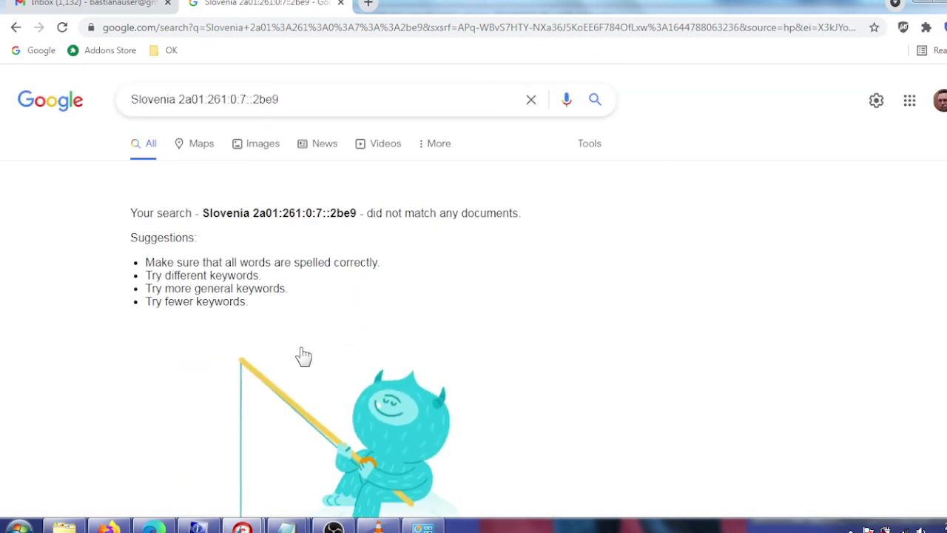
Replace the query with 'joke', search, scroll the results, and show the Tools filters.
{"action": "triple_click", "coordinate": [296, 99]}
{"action": "type", "text": "joke"}
{"action": "key", "text": "Return"}
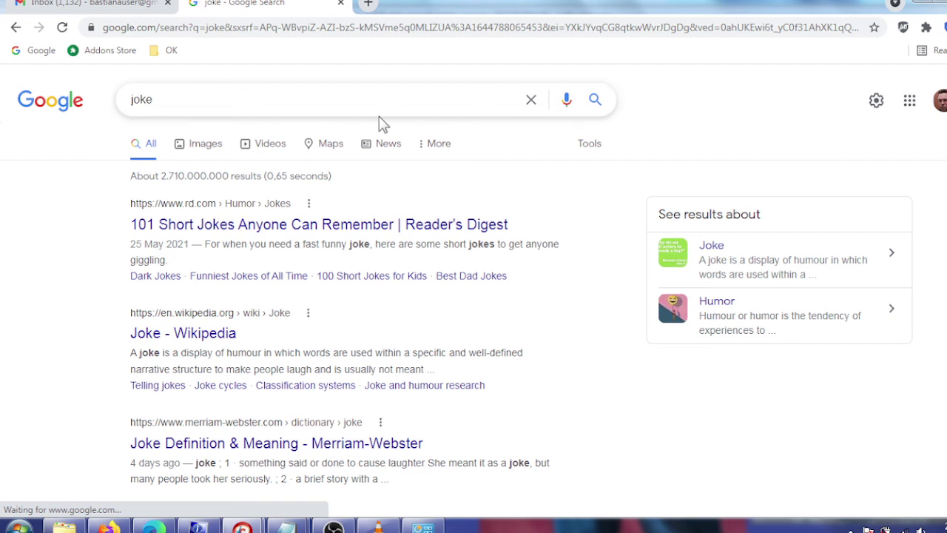
{"action": "scroll", "coordinate": [345, 311], "scroll_direction": "down", "scroll_amount": 15}
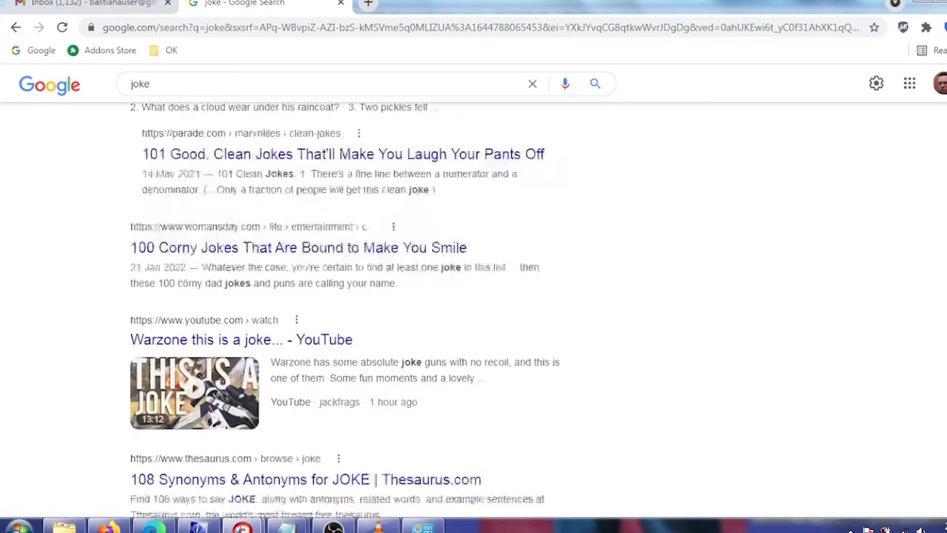
{"action": "scroll", "coordinate": [473, 296], "scroll_direction": "up", "scroll_amount": 15}
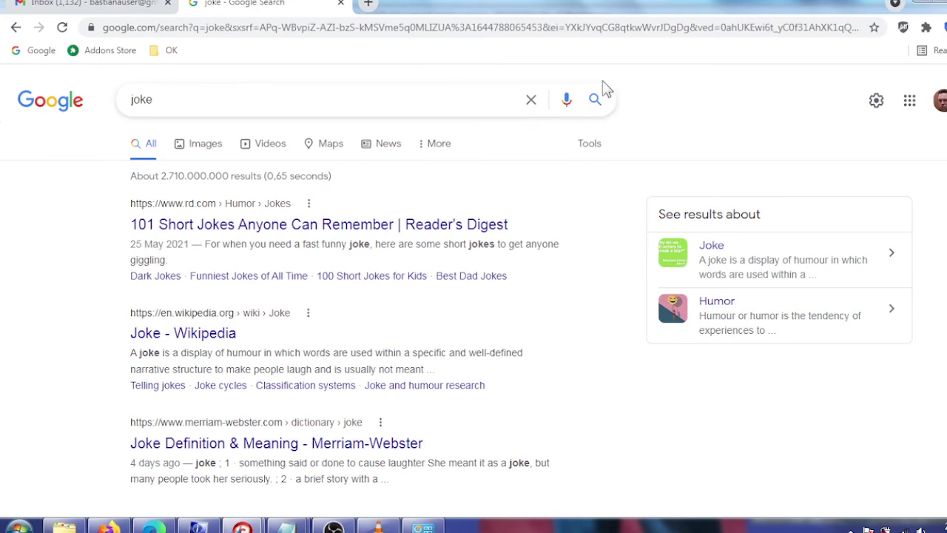
{"action": "left_click", "coordinate": [589, 143]}
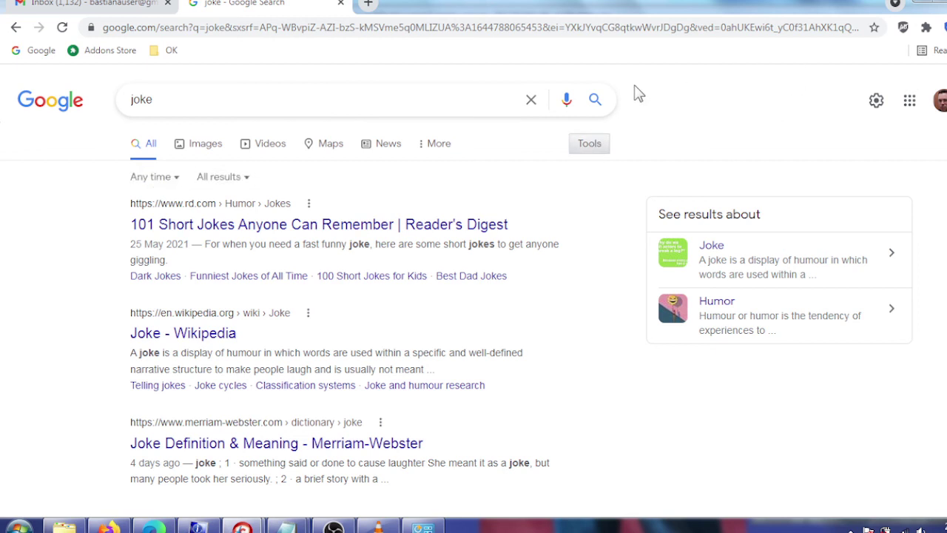
Paste the Slovenia IPv6 query over 'joke', then trim its end character by character, rerunning each search.
{"action": "left_click_drag", "start_coordinate": [259, 93], "coordinate": [17, 110]}
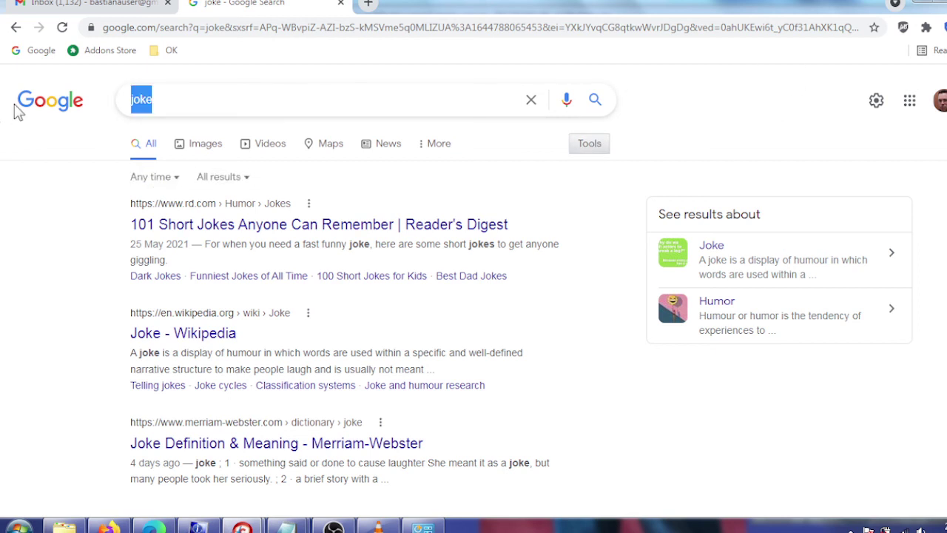
{"action": "key", "text": "ctrl+v"}
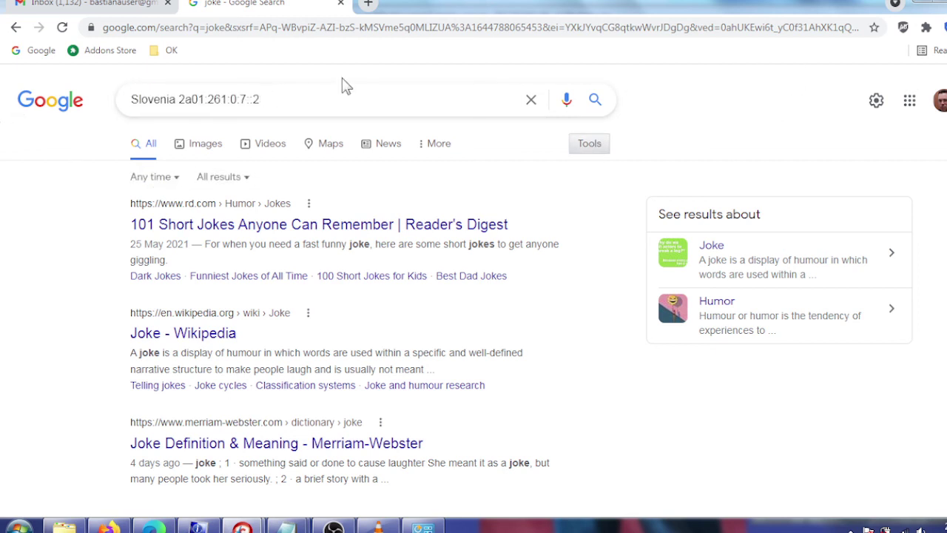
{"action": "key", "text": "Return"}
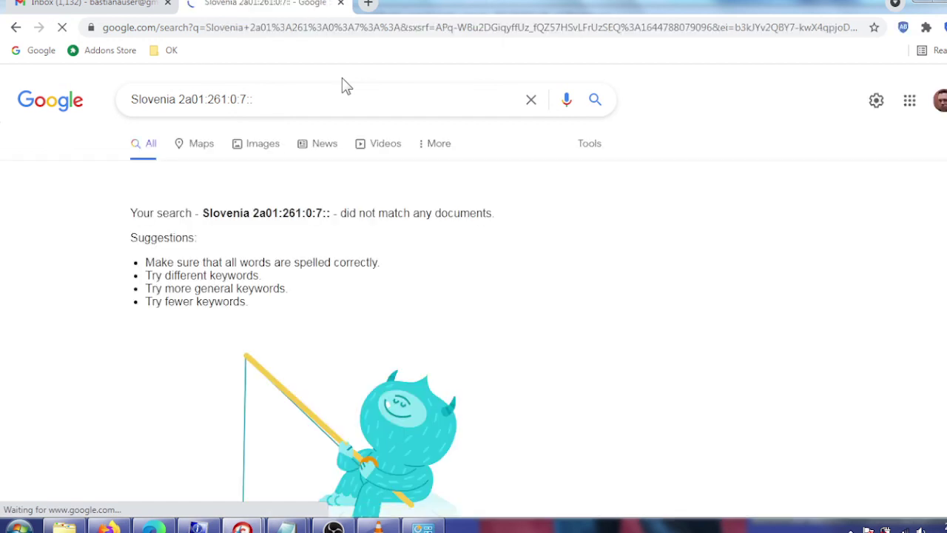
{"action": "left_click", "coordinate": [276, 99]}
{"action": "key", "text": "BackSpace"}
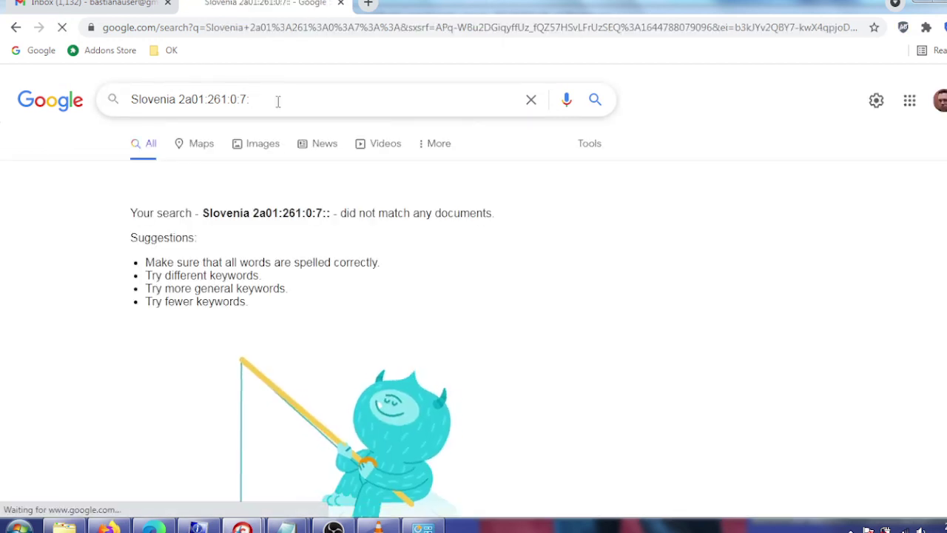
{"action": "key", "text": "Return"}
{"action": "left_click", "coordinate": [278, 102]}
{"action": "key", "text": "BackSpace"}
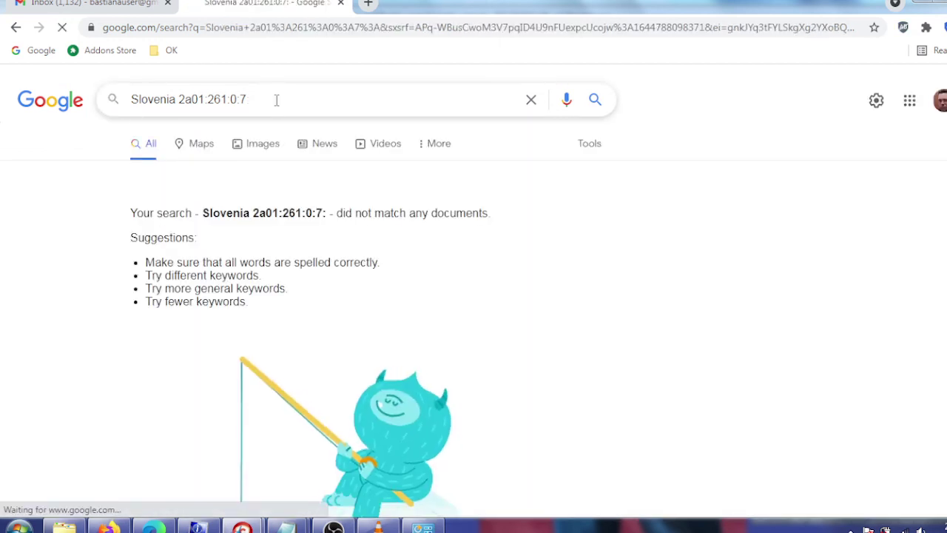
{"action": "key", "text": "Return"}
{"action": "left_click", "coordinate": [277, 99]}
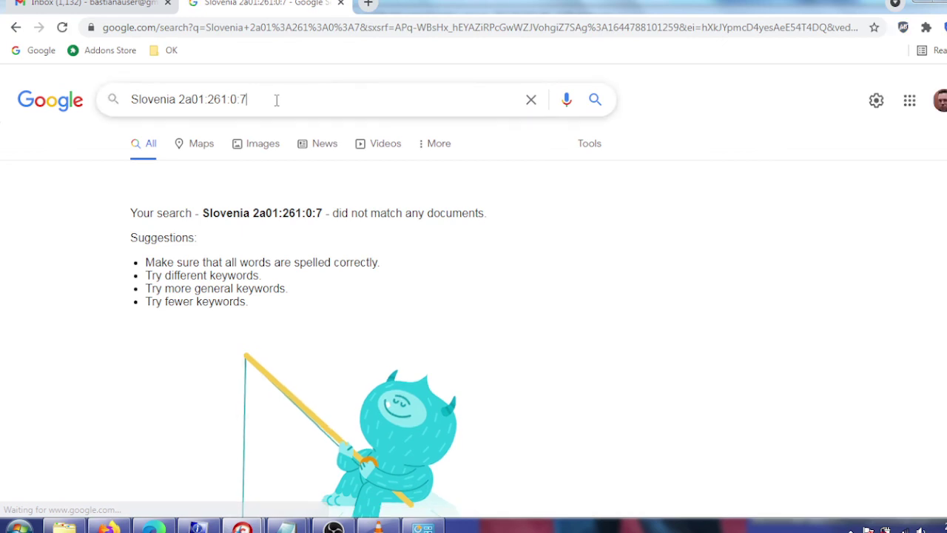
{"action": "key", "text": "BackSpace"}
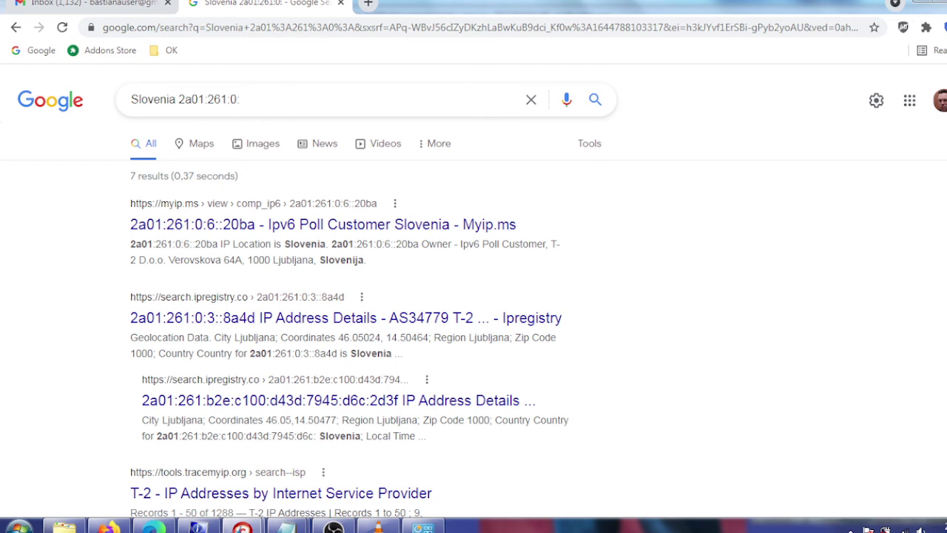
{"action": "scroll", "coordinate": [473, 295], "scroll_direction": "down", "scroll_amount": 3}
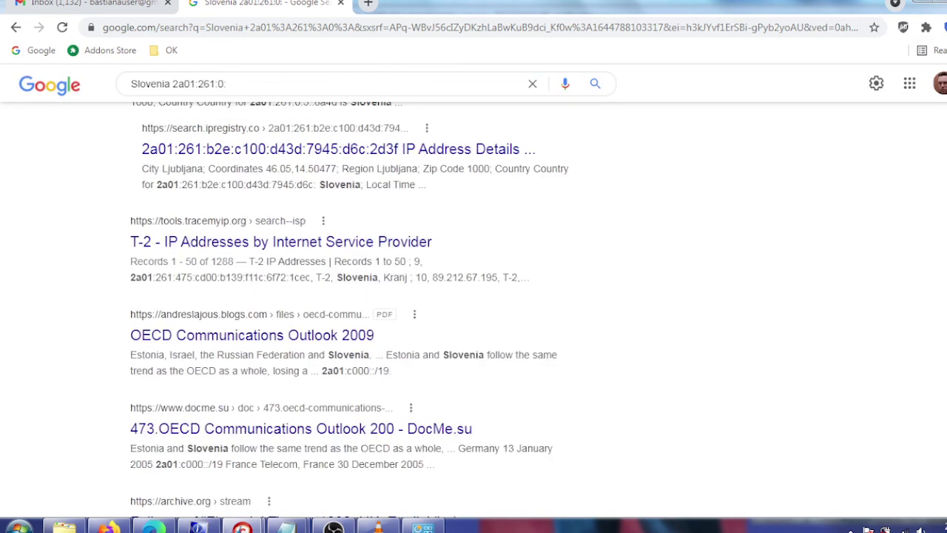
{"action": "scroll", "coordinate": [474, 296], "scroll_direction": "down", "scroll_amount": 2}
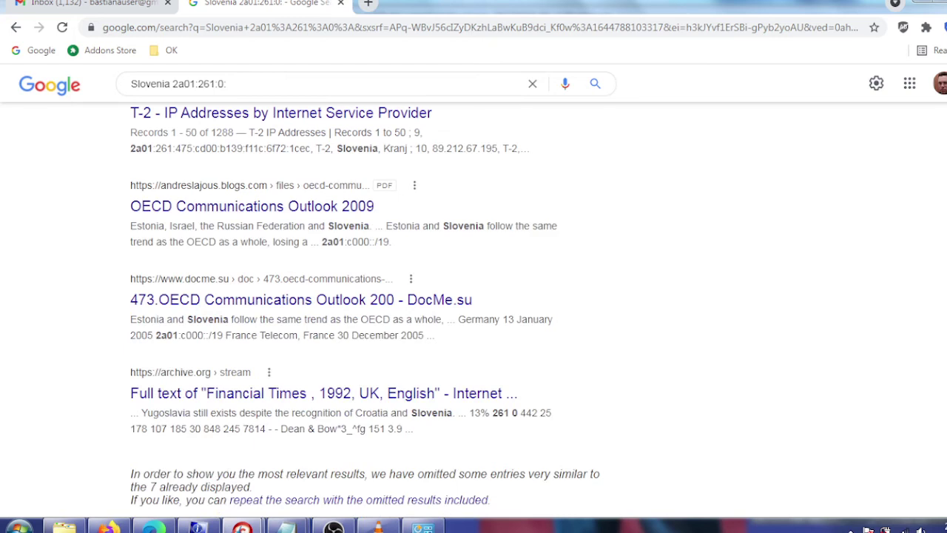
{"action": "scroll", "coordinate": [474, 296], "scroll_direction": "up", "scroll_amount": 5}
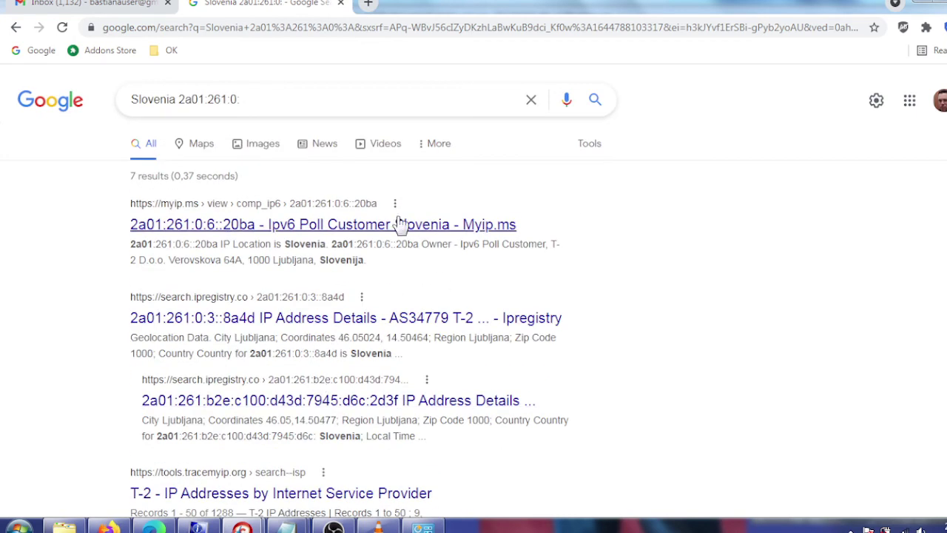
Open the myip.ms result and run a whois lookup on the pasted Slovenia address query.
{"action": "left_click", "coordinate": [444, 226]}
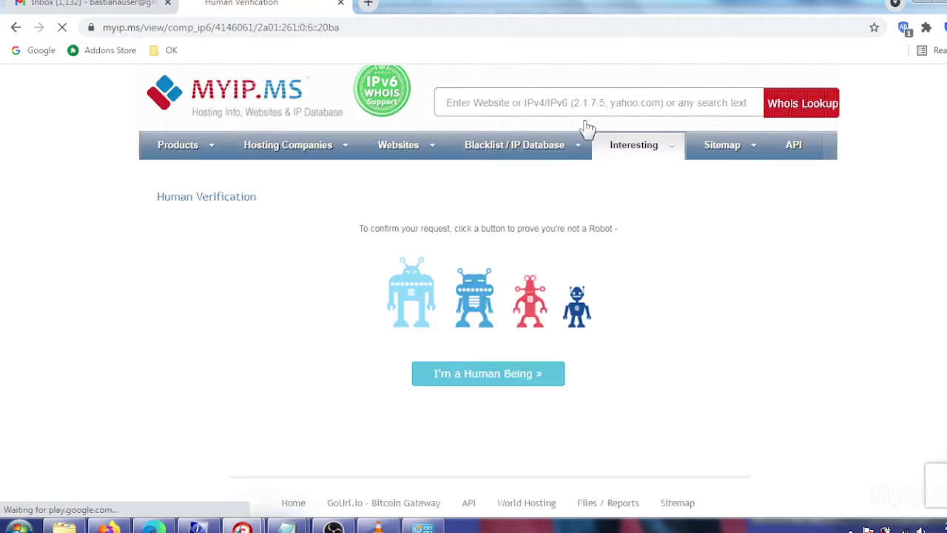
{"action": "left_click", "coordinate": [582, 103]}
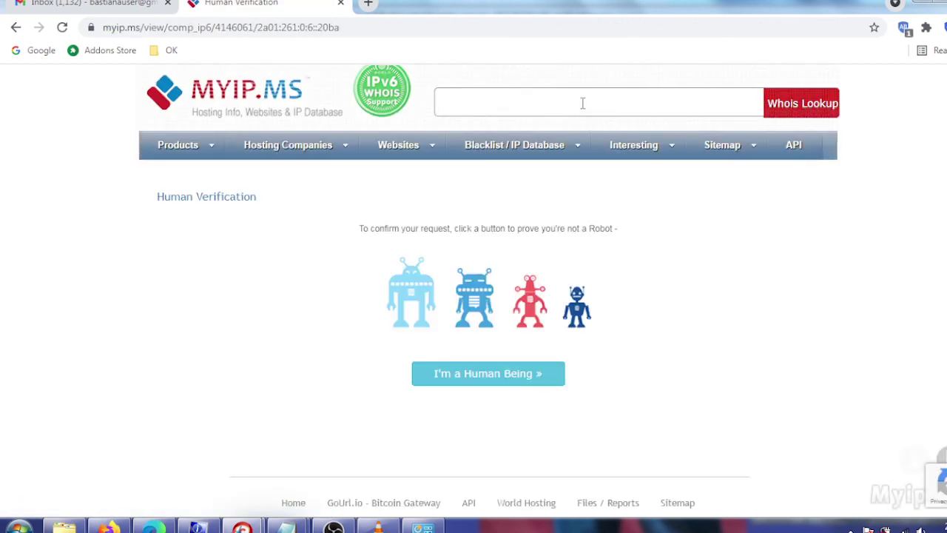
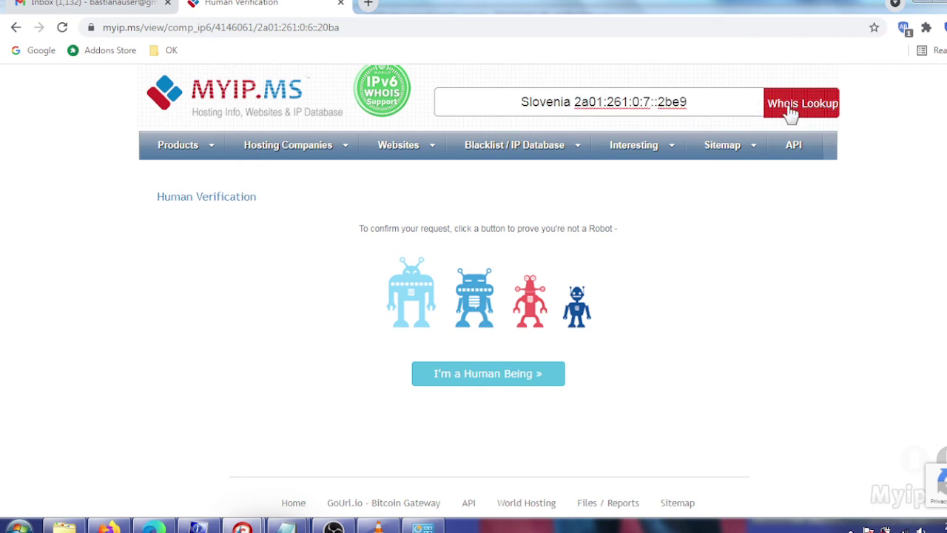
{"action": "left_click", "coordinate": [791, 115]}
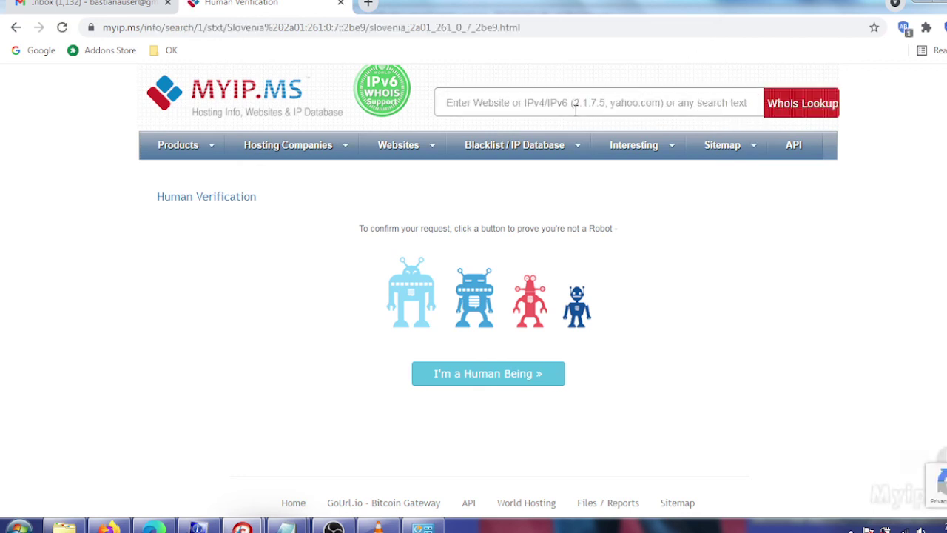
{"action": "left_click", "coordinate": [603, 104]}
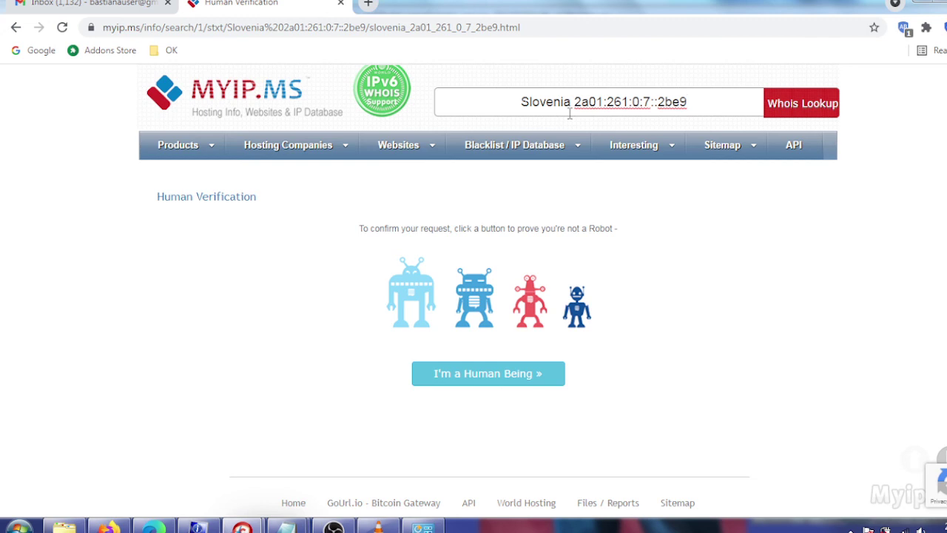
{"action": "left_click_drag", "start_coordinate": [576, 102], "coordinate": [334, 77]}
{"action": "key", "text": "BackSpace"}
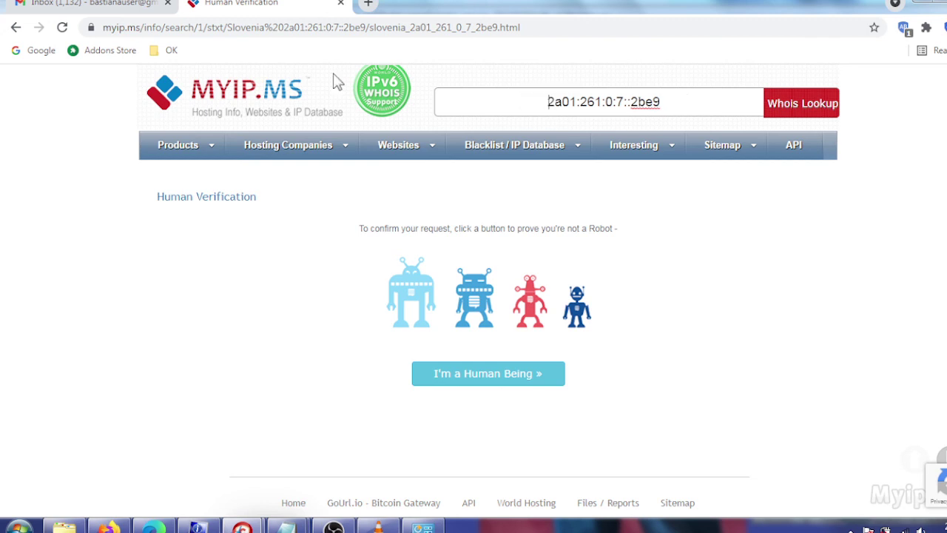
{"action": "left_click", "coordinate": [813, 111]}
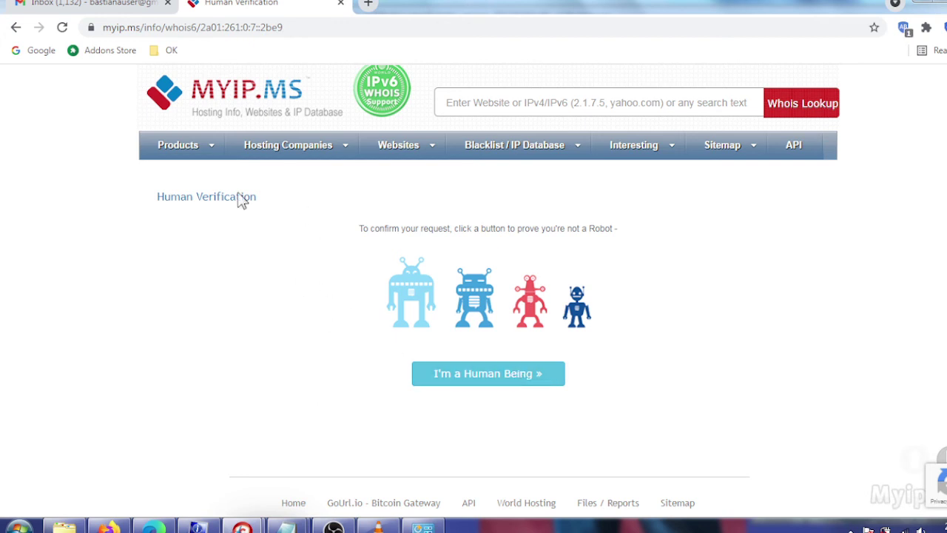
{"action": "left_click", "coordinate": [518, 382]}
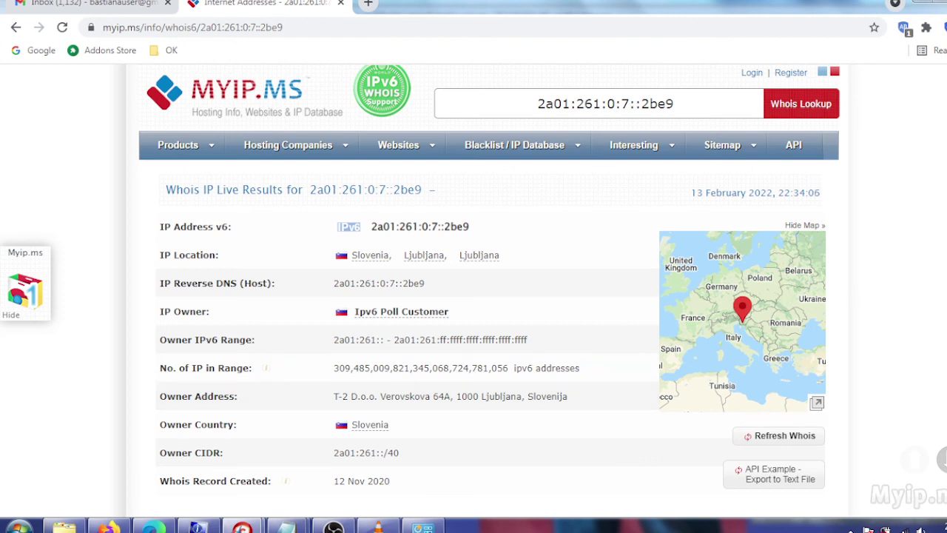
{"action": "scroll", "coordinate": [491, 279], "scroll_direction": "down", "scroll_amount": 3}
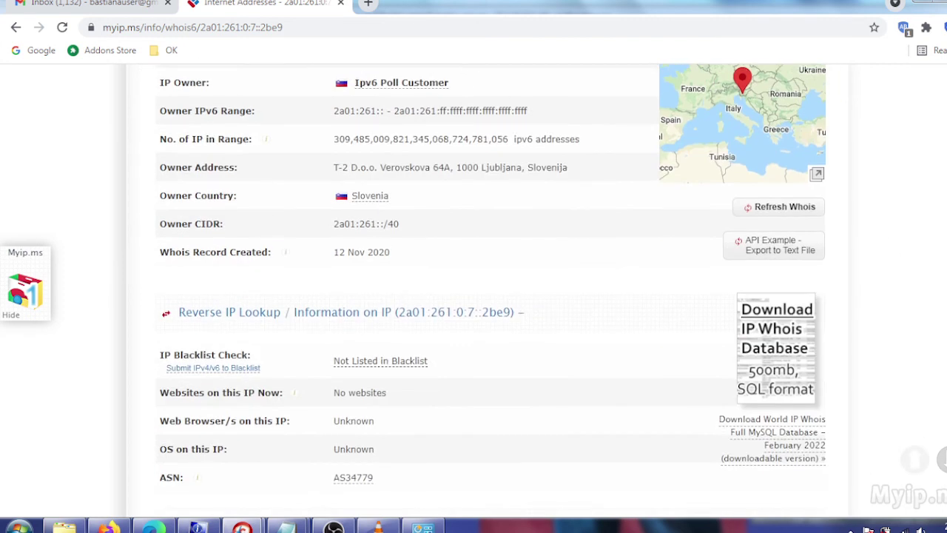
{"action": "scroll", "coordinate": [491, 288], "scroll_direction": "down", "scroll_amount": 3}
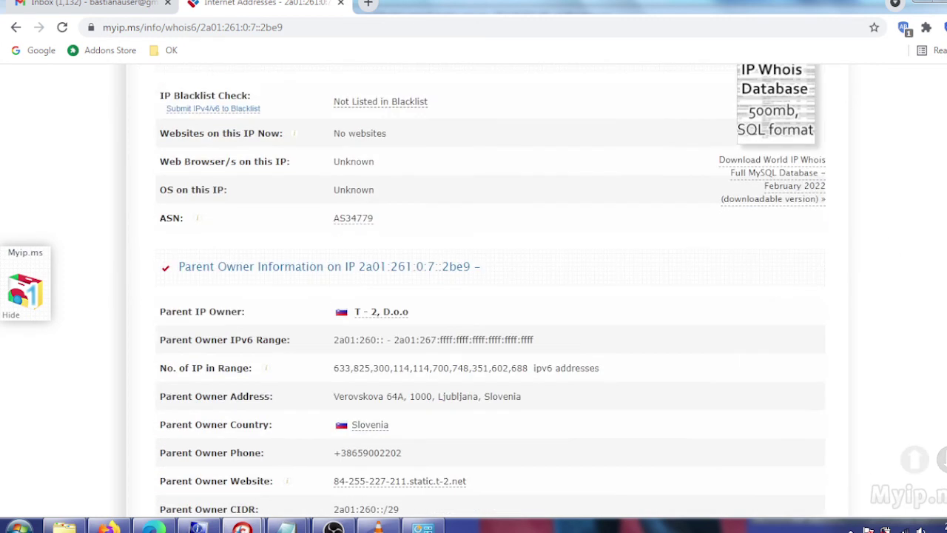
{"action": "scroll", "coordinate": [491, 295], "scroll_direction": "down", "scroll_amount": 5}
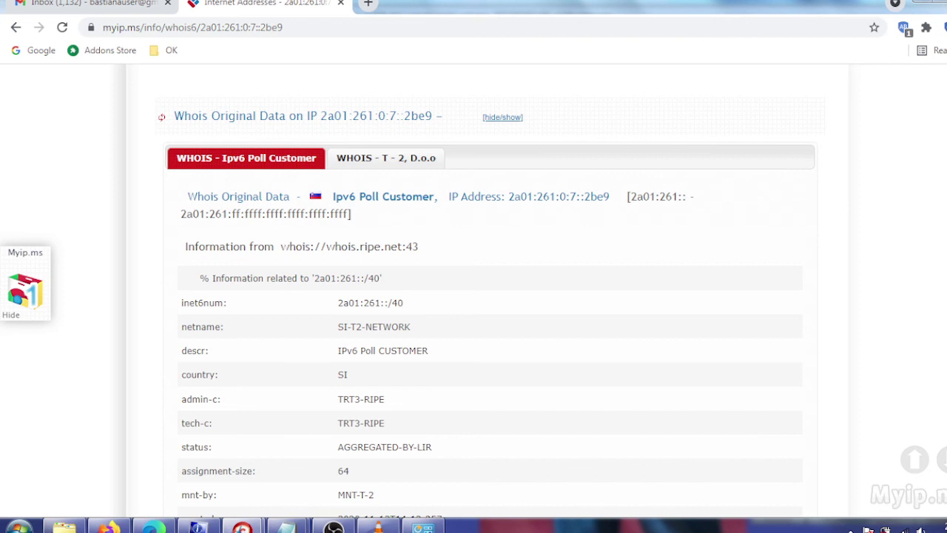
{"action": "scroll", "coordinate": [491, 296], "scroll_direction": "down", "scroll_amount": 1}
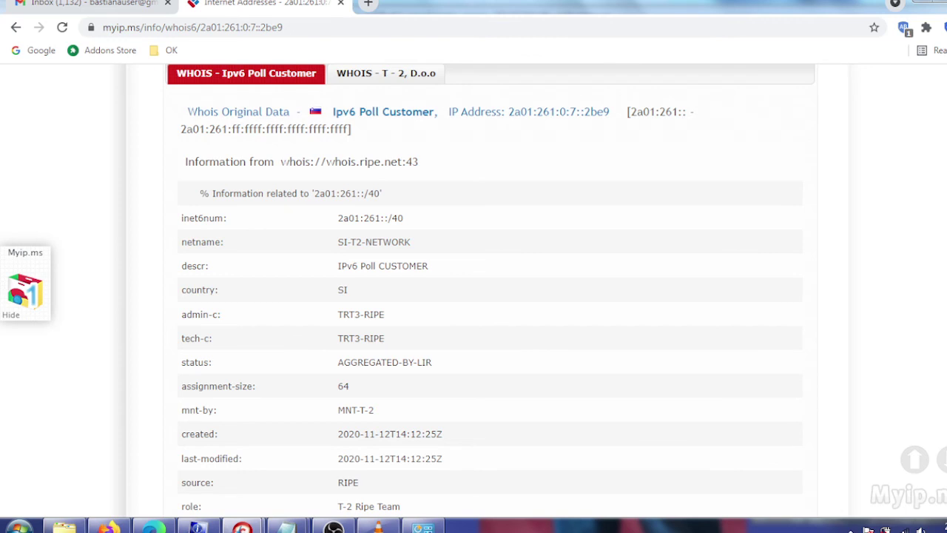
{"action": "scroll", "coordinate": [490, 288], "scroll_direction": "down", "scroll_amount": 3}
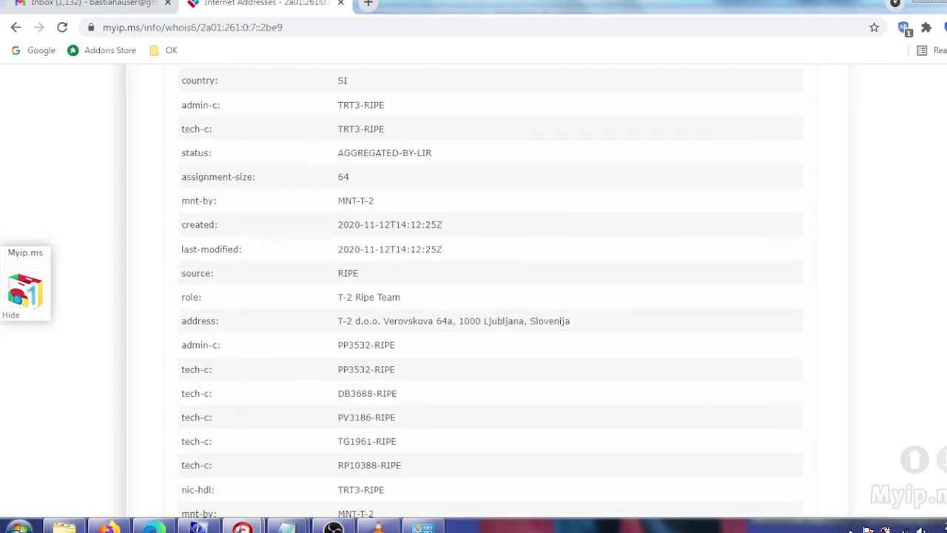
{"action": "scroll", "coordinate": [491, 292], "scroll_direction": "down", "scroll_amount": 2}
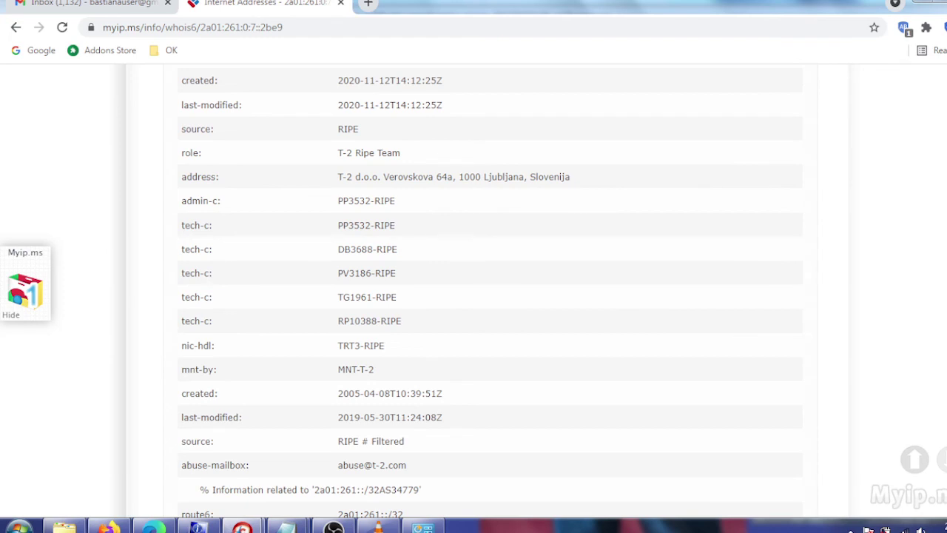
{"action": "scroll", "coordinate": [490, 291], "scroll_direction": "down", "scroll_amount": 2}
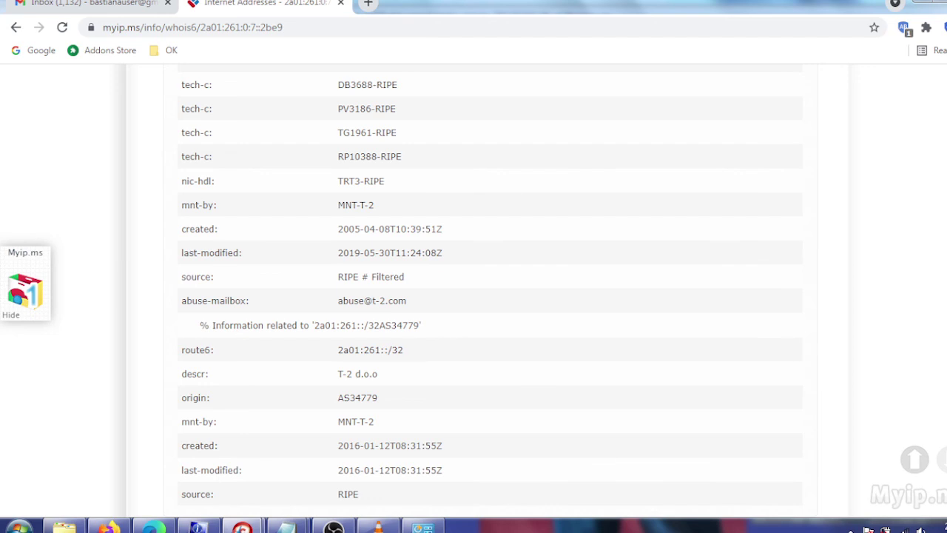
{"action": "scroll", "coordinate": [490, 290], "scroll_direction": "down", "scroll_amount": 3}
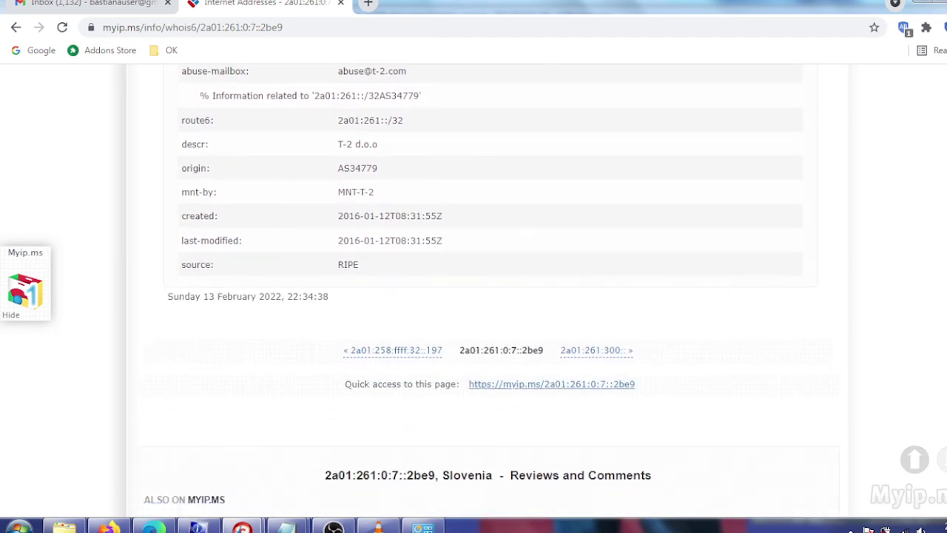
{"action": "scroll", "coordinate": [490, 291], "scroll_direction": "down", "scroll_amount": 3}
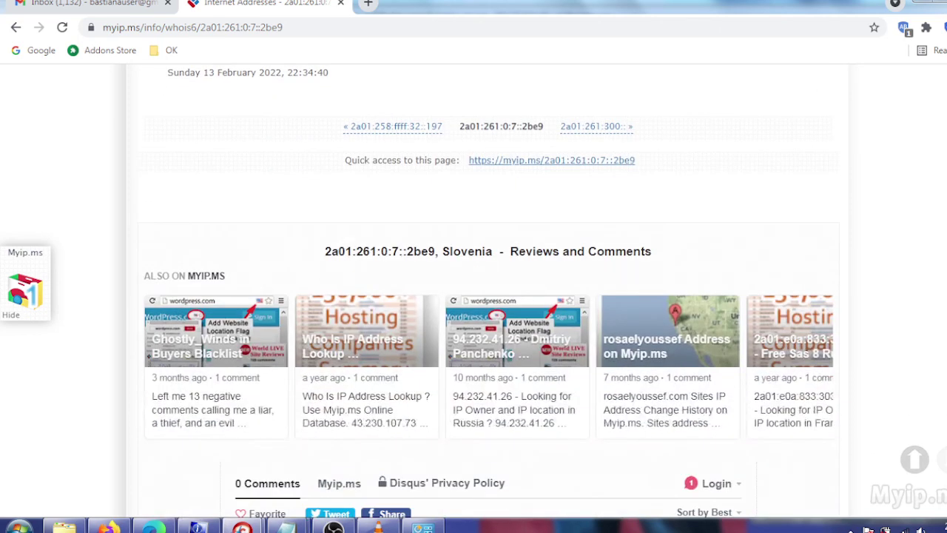
{"action": "scroll", "coordinate": [490, 291], "scroll_direction": "up", "scroll_amount": 15}
{"action": "scroll", "coordinate": [490, 291], "scroll_direction": "down", "scroll_amount": 1}
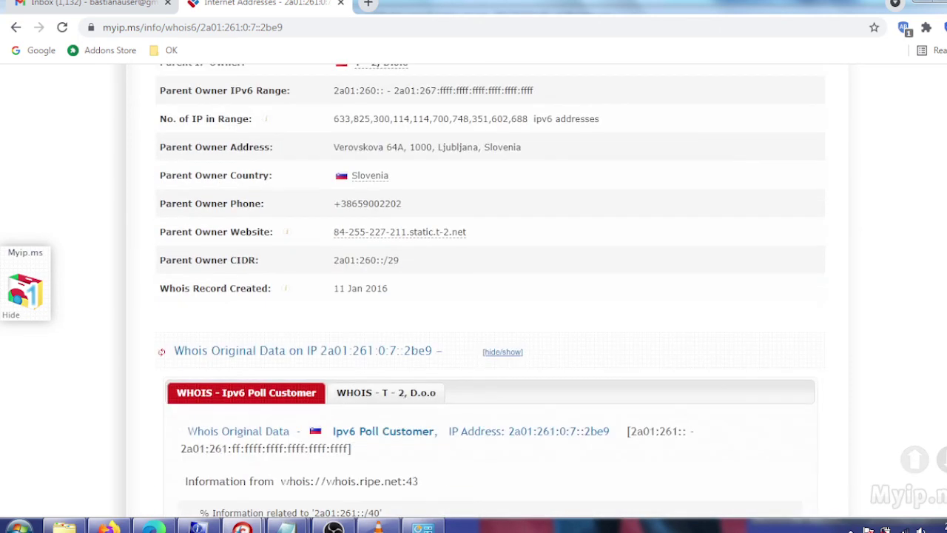
{"action": "scroll", "coordinate": [491, 291], "scroll_direction": "up", "scroll_amount": 2}
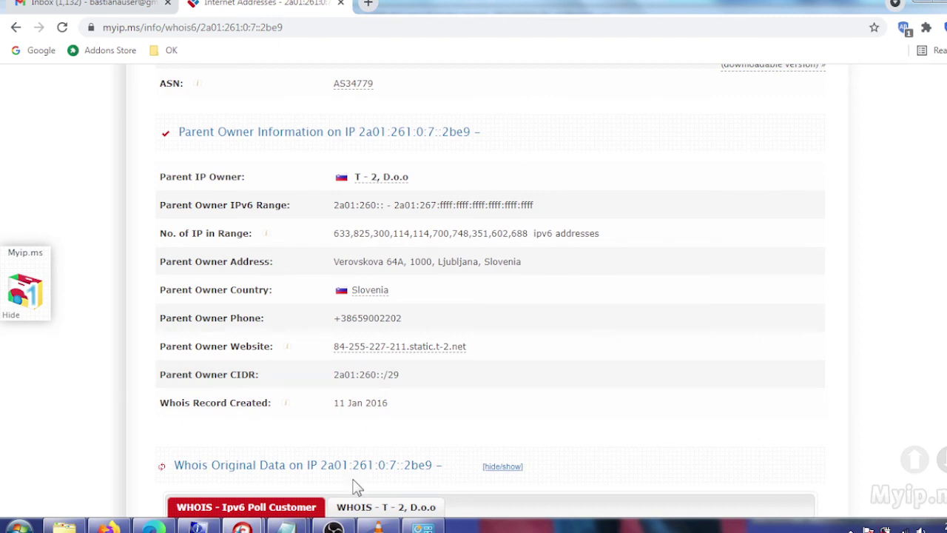
Switch to VLC and play the earlier recording from 00:29 to the phone-verification prompt.
{"action": "left_click", "coordinate": [378, 527]}
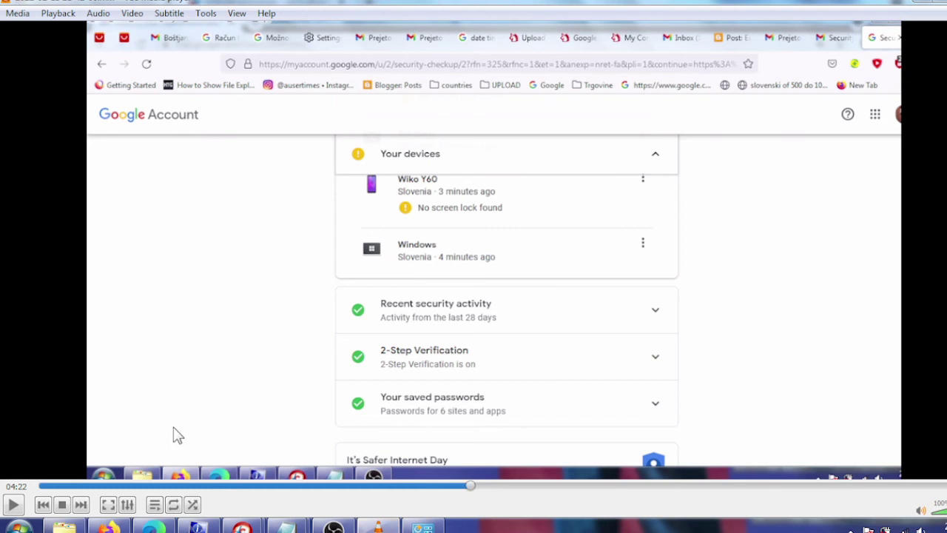
{"action": "left_click", "coordinate": [87, 485]}
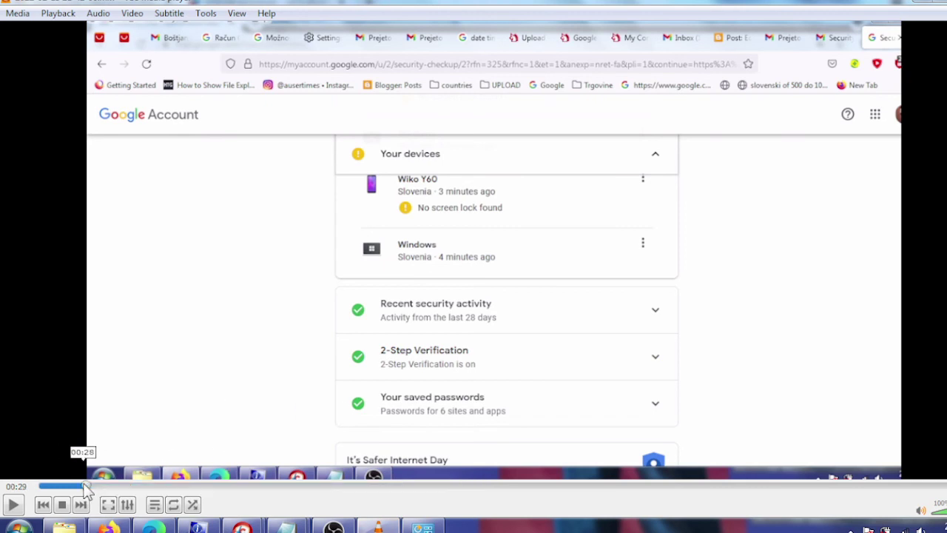
{"action": "left_click", "coordinate": [19, 502]}
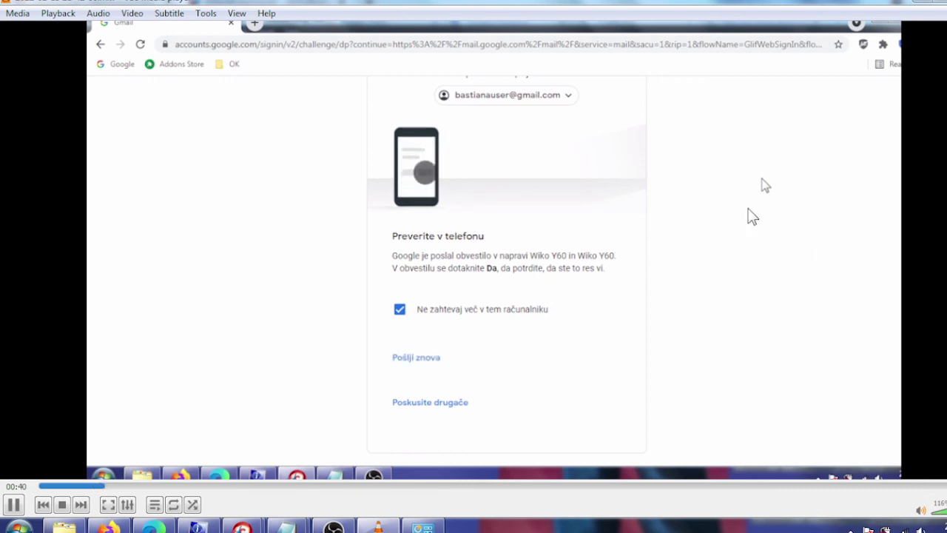
{"action": "left_click", "coordinate": [932, 3]}
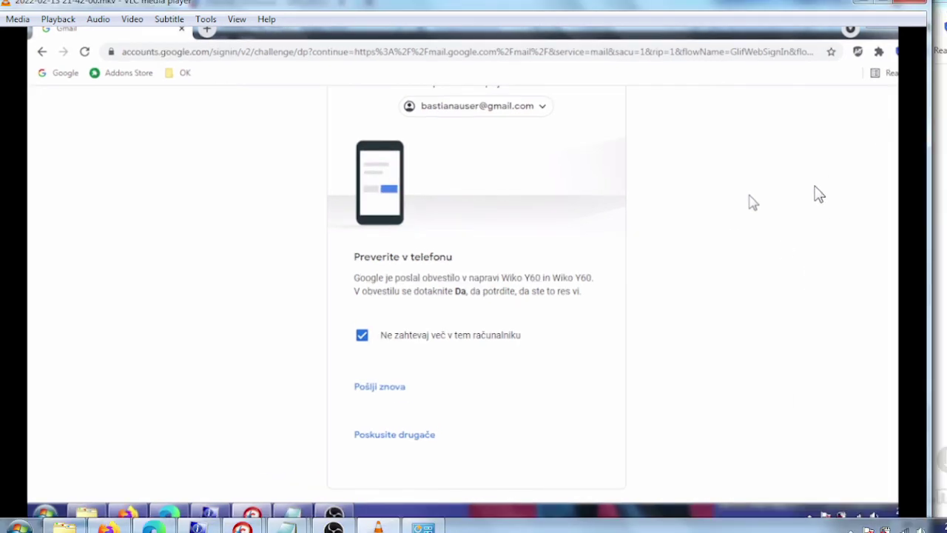
{"action": "left_click", "coordinate": [882, 12]}
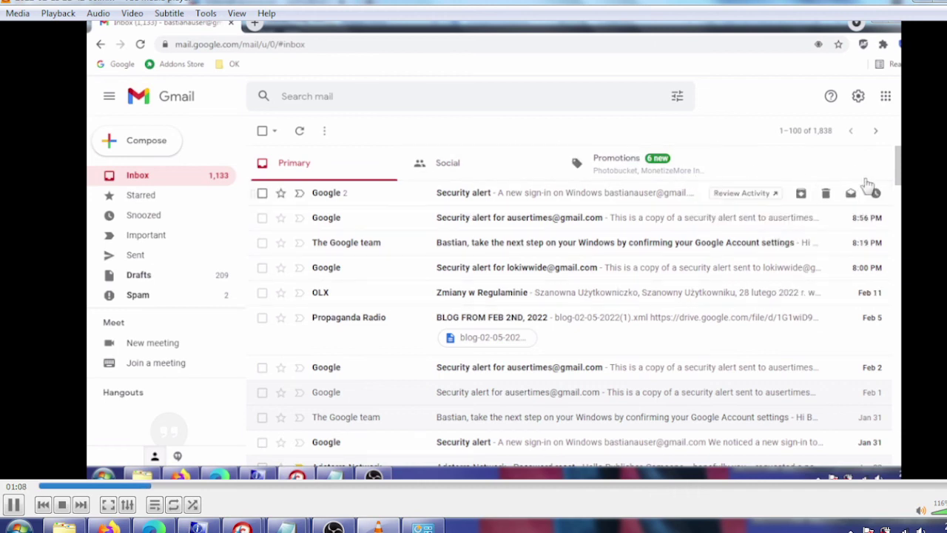
Skip the recording through 01:46, 02:08 and 02:19 to the 'Your password was changed' email.
{"action": "left_click_drag", "start_coordinate": [897, 154], "coordinate": [900, 198]}
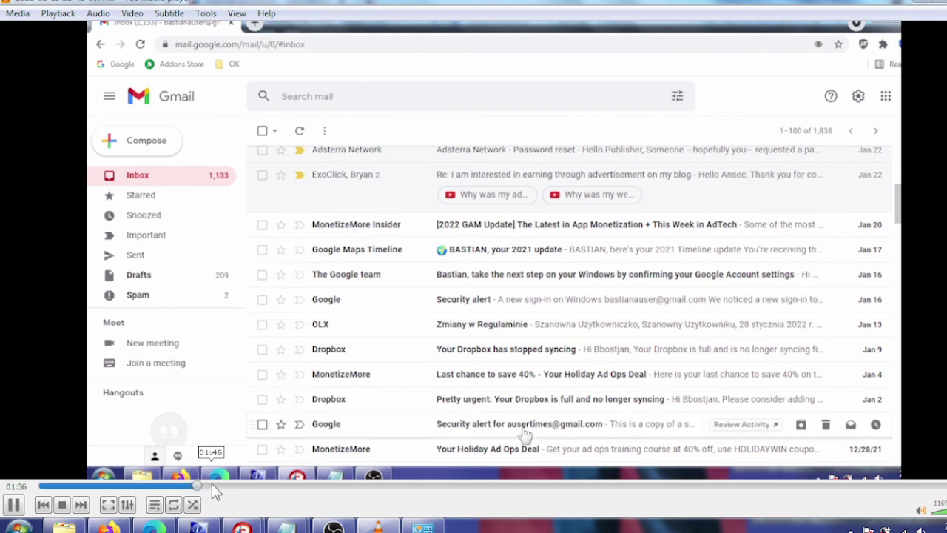
{"action": "left_click", "coordinate": [220, 486]}
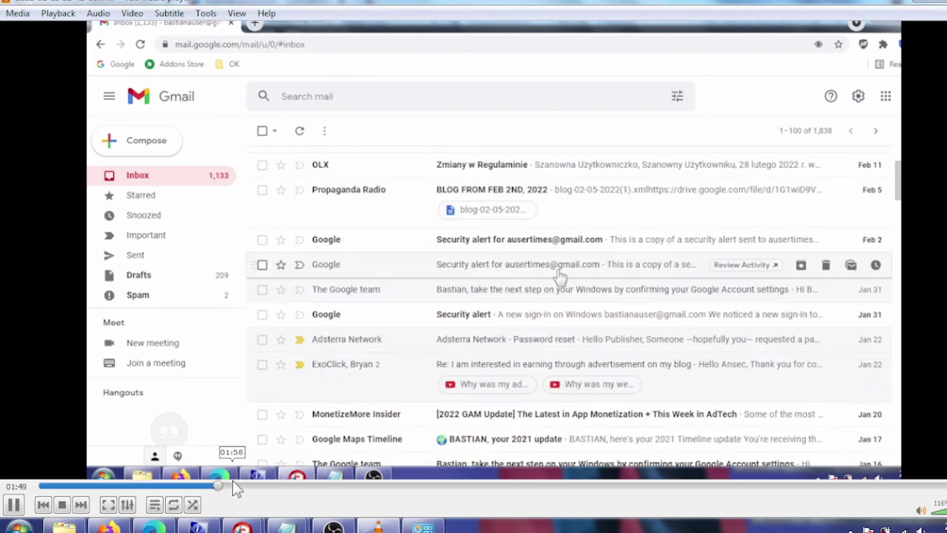
{"action": "left_click", "coordinate": [248, 486]}
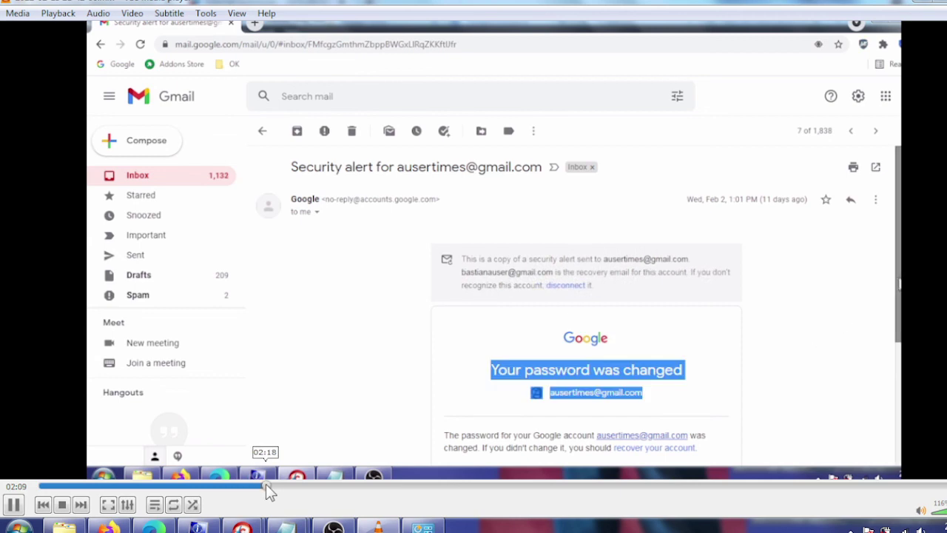
{"action": "left_click", "coordinate": [266, 486]}
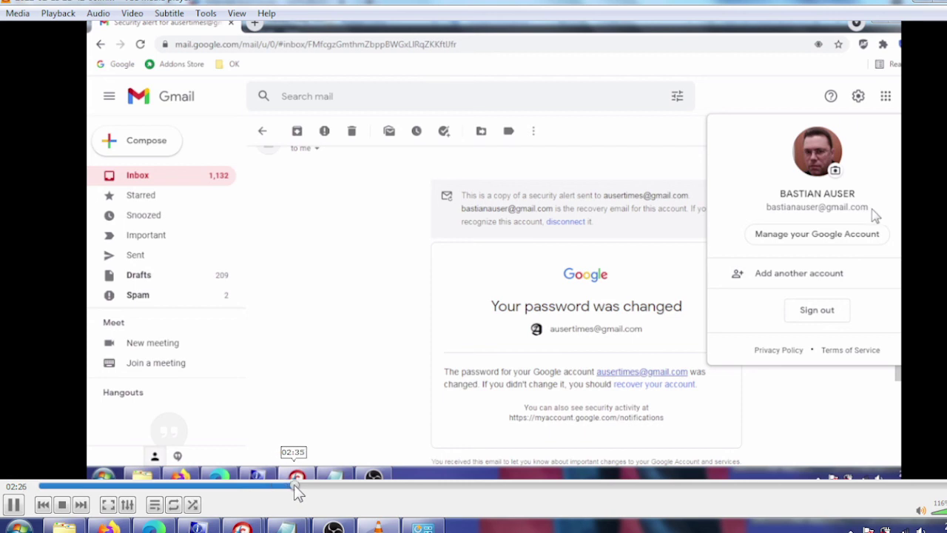
Scrub the recording past 02:46, 03:06, 03:25 and 03:53, settling at 03:40 on the welcome email.
{"action": "left_click", "coordinate": [311, 487]}
{"action": "left_click", "coordinate": [343, 485]}
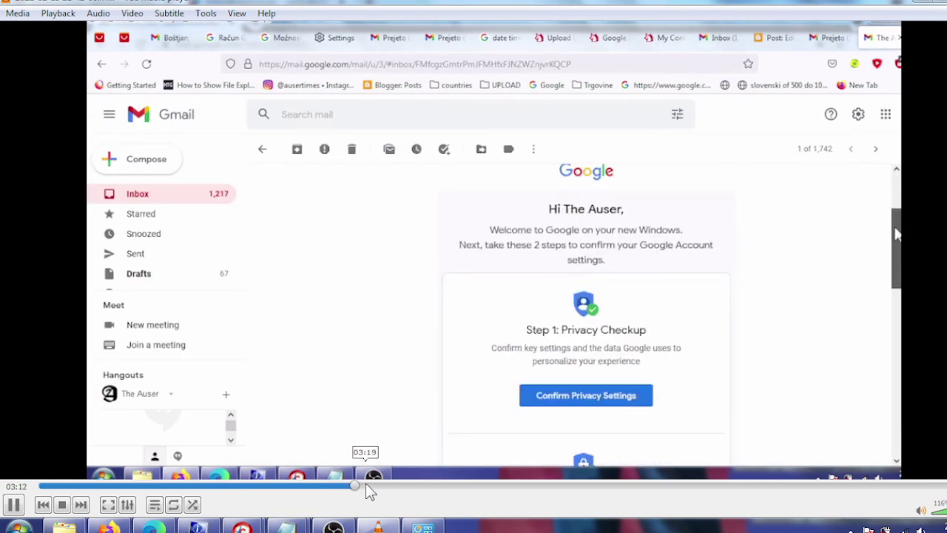
{"action": "left_click", "coordinate": [375, 486]}
{"action": "left_click_drag", "start_coordinate": [377, 483], "coordinate": [443, 484]}
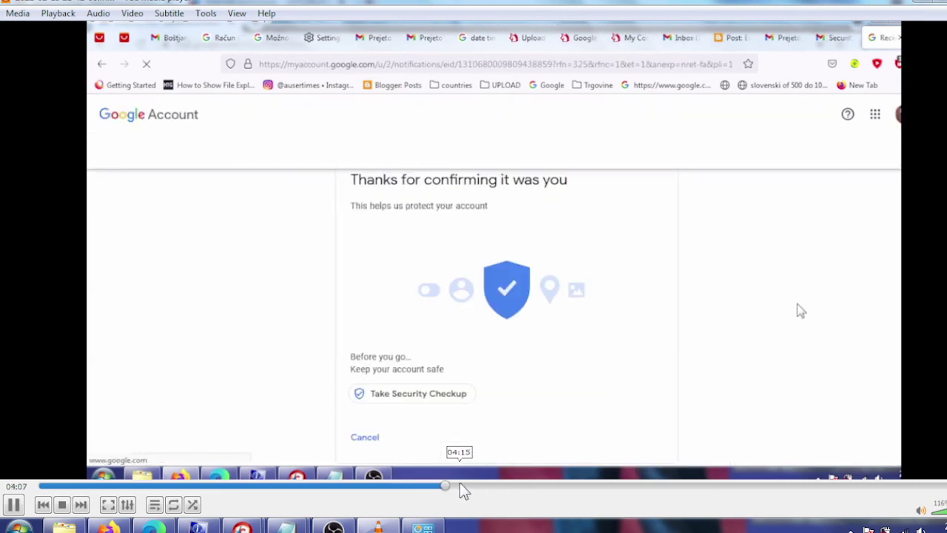
{"action": "left_click", "coordinate": [403, 489]}
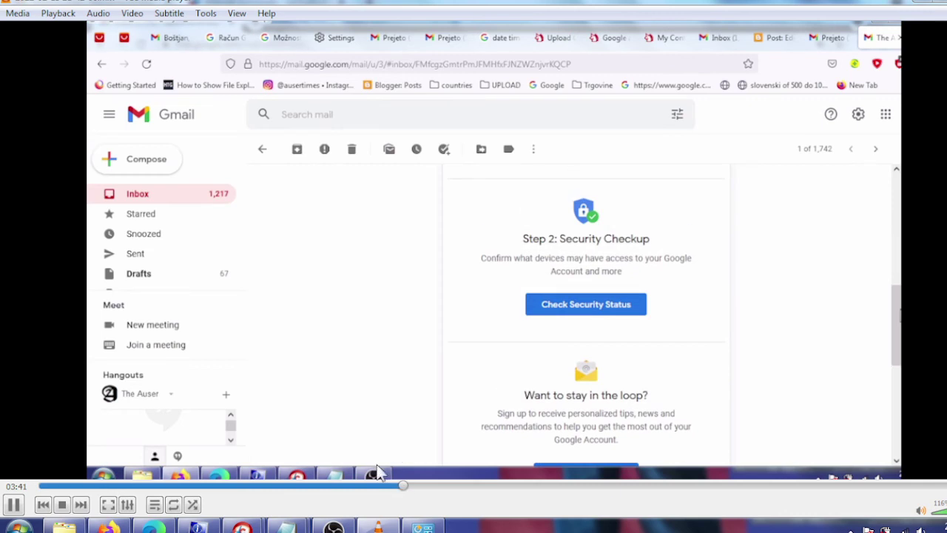
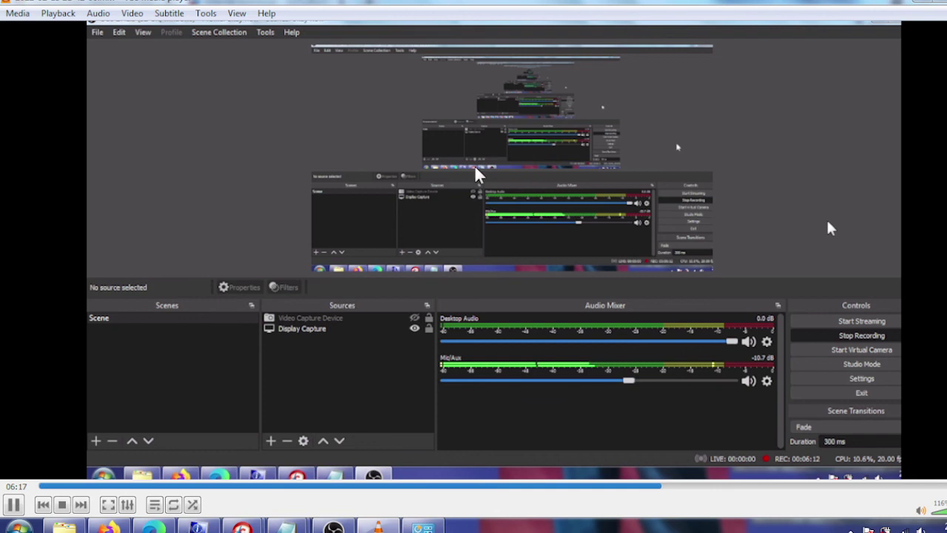
Pause the VLC recording so it holds still at 06:21.
{"action": "left_click", "coordinate": [14, 505]}
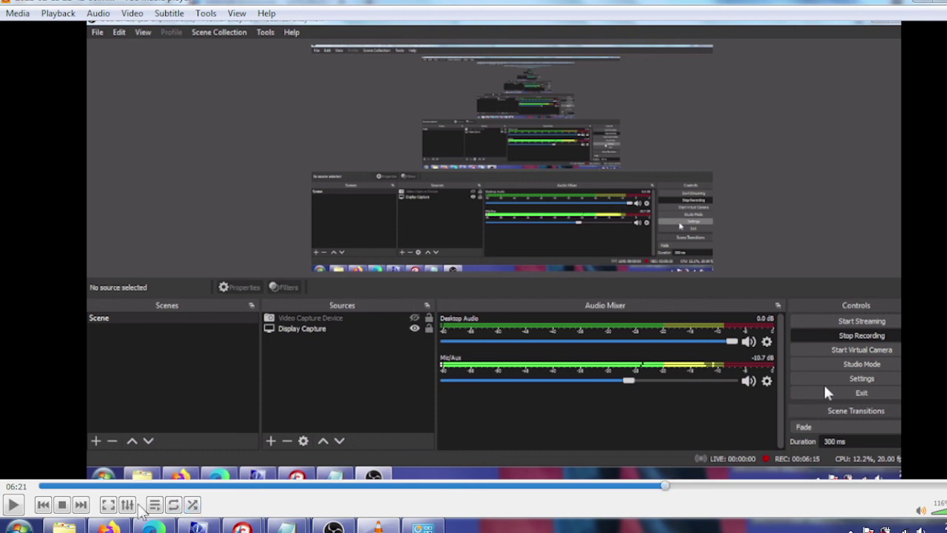
Bring the Internet Addresses page forward in Chrome and go to the Google home page.
{"action": "mouse_move", "coordinate": [242, 527]}
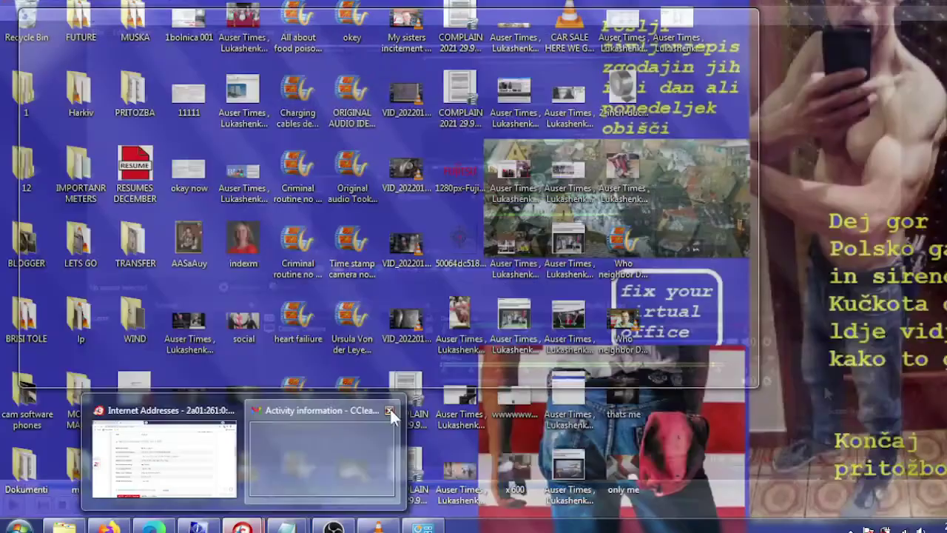
{"action": "left_click", "coordinate": [389, 411]}
{"action": "left_click", "coordinate": [235, 465]}
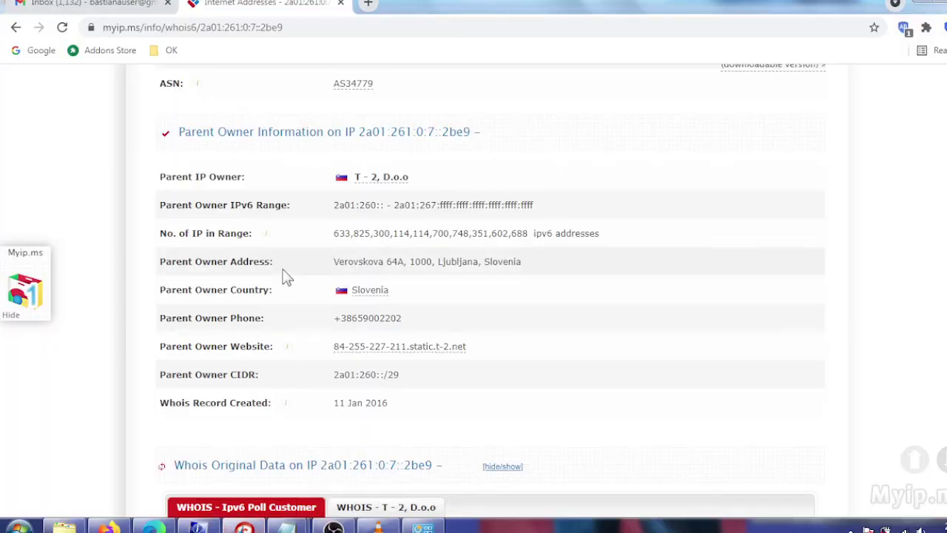
{"action": "left_click", "coordinate": [217, 28]}
{"action": "left_click", "coordinate": [44, 51]}
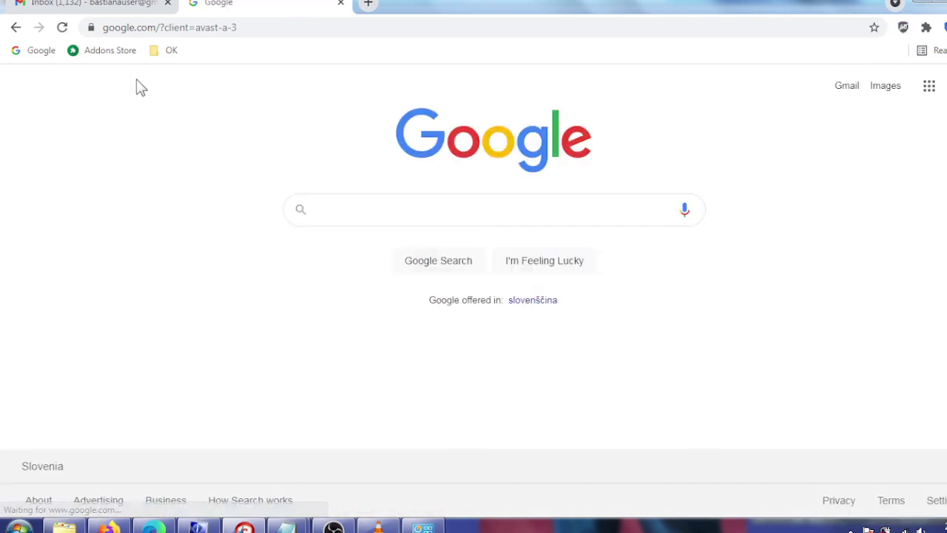
Search Google for 'date time' and highlight the 22:41, Sunday 13 February 2022 result.
{"action": "type", "text": "date time"}
{"action": "key", "text": "Return"}
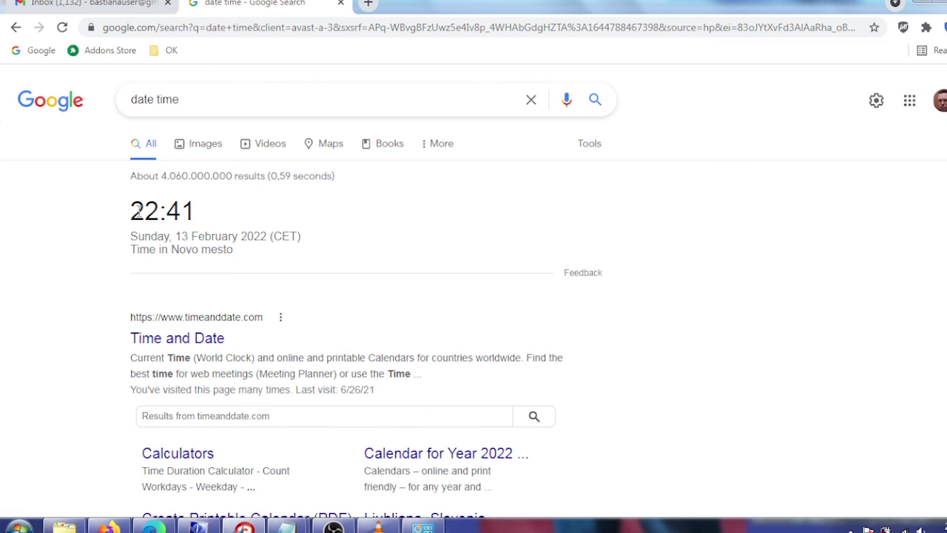
{"action": "left_click_drag", "start_coordinate": [133, 211], "coordinate": [254, 250]}
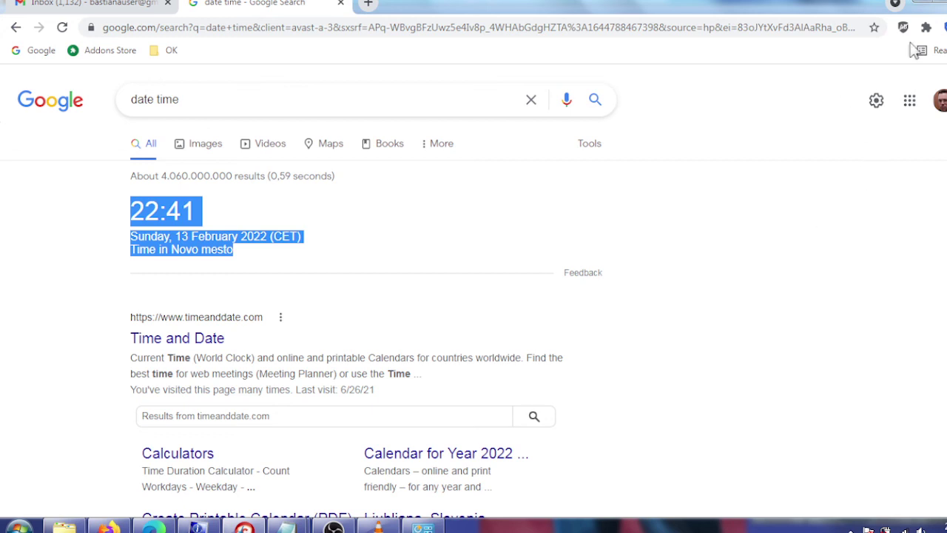
{"action": "left_click", "coordinate": [342, 525]}
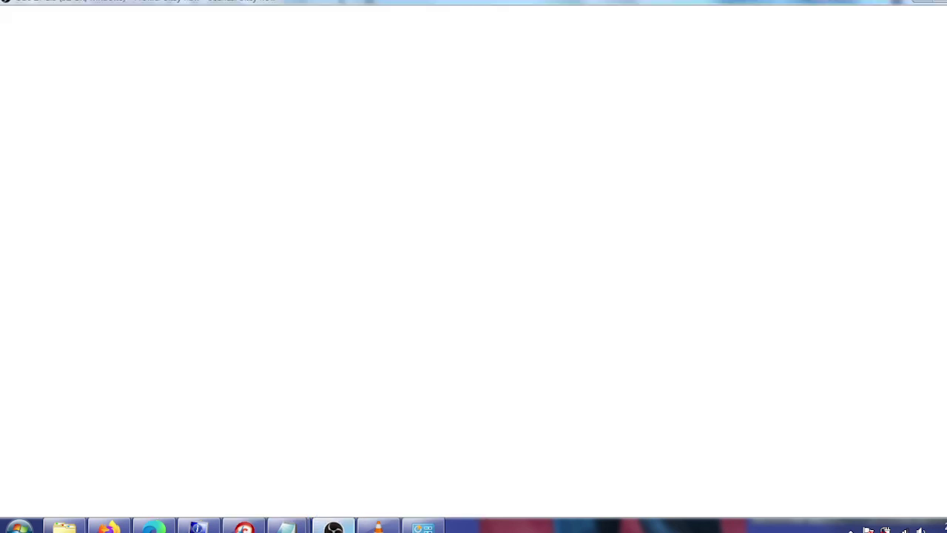